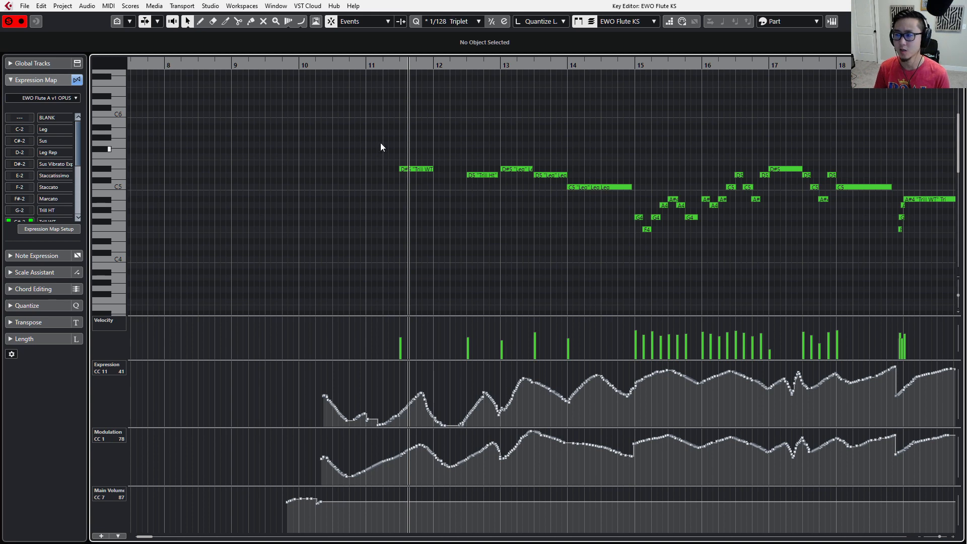
Select the flute notes from bar 11 to bar 14 and view their available articulations without changing them.
{"action": "left_click_drag", "start_coordinate": [380, 141], "coordinate": [597, 210]}
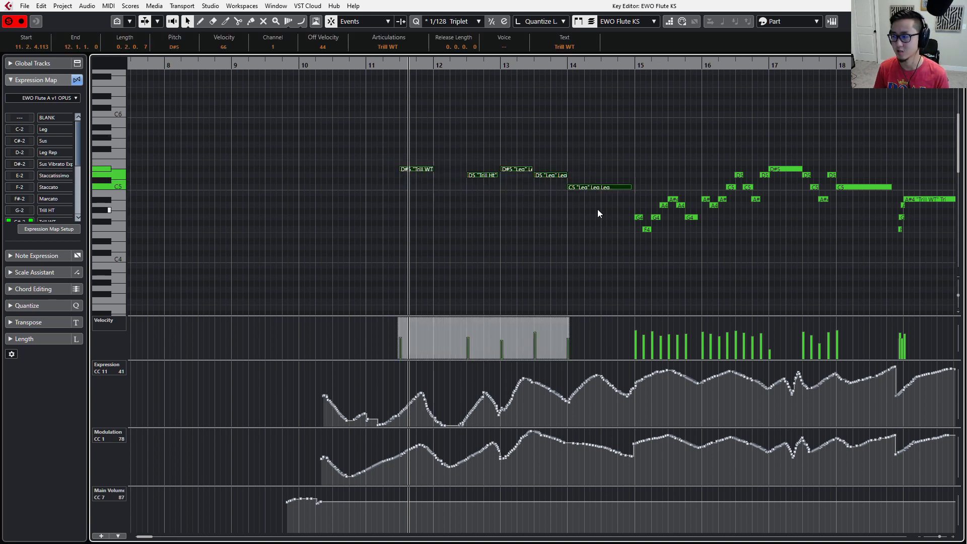
{"action": "left_click", "coordinate": [388, 50]}
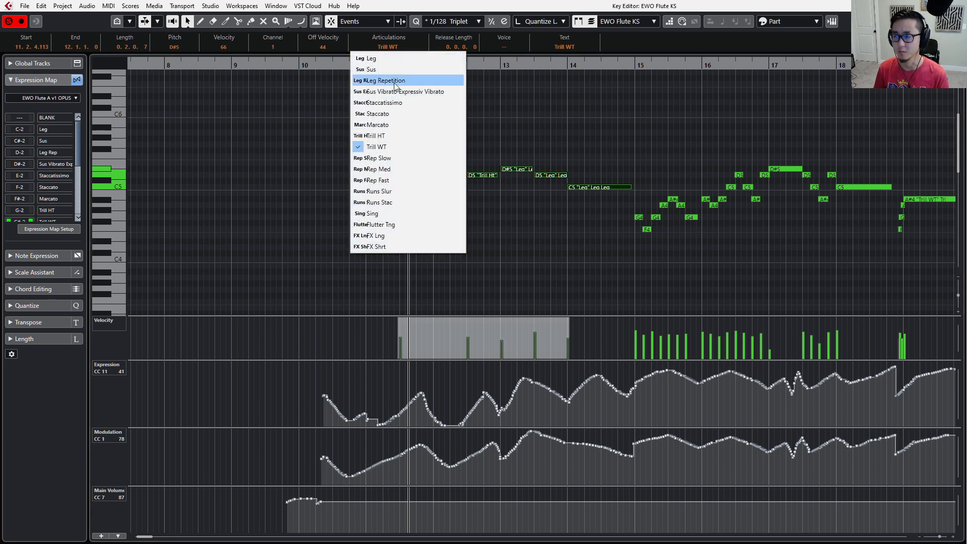
{"action": "left_click", "coordinate": [328, 99]}
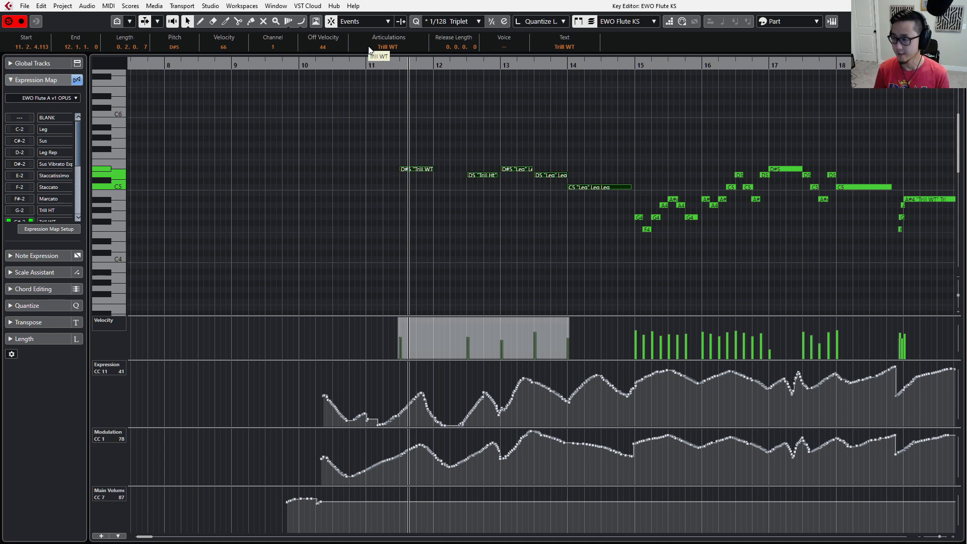
Show the Articulations/Dynamics controller lane below the notes.
{"action": "key", "text": "alt+1"}
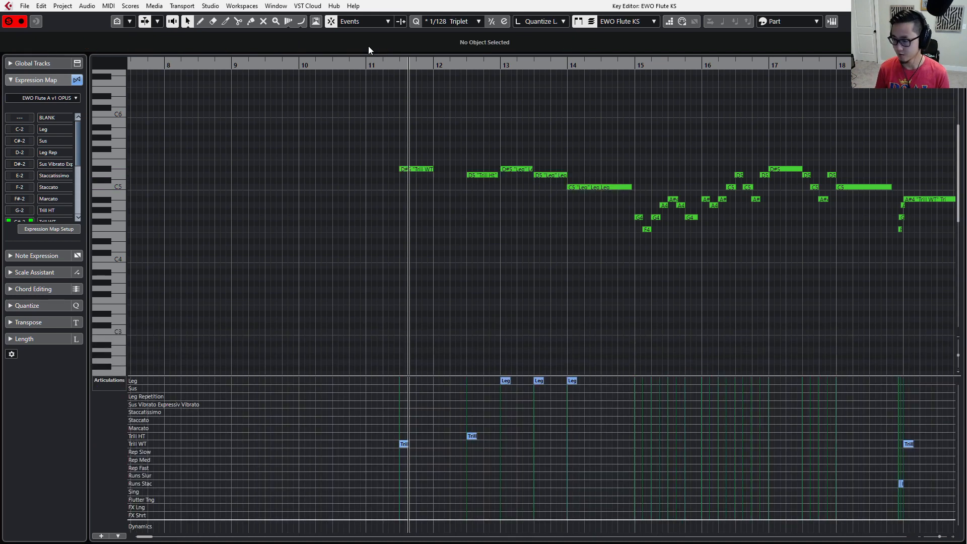
{"action": "left_click", "coordinate": [95, 382]}
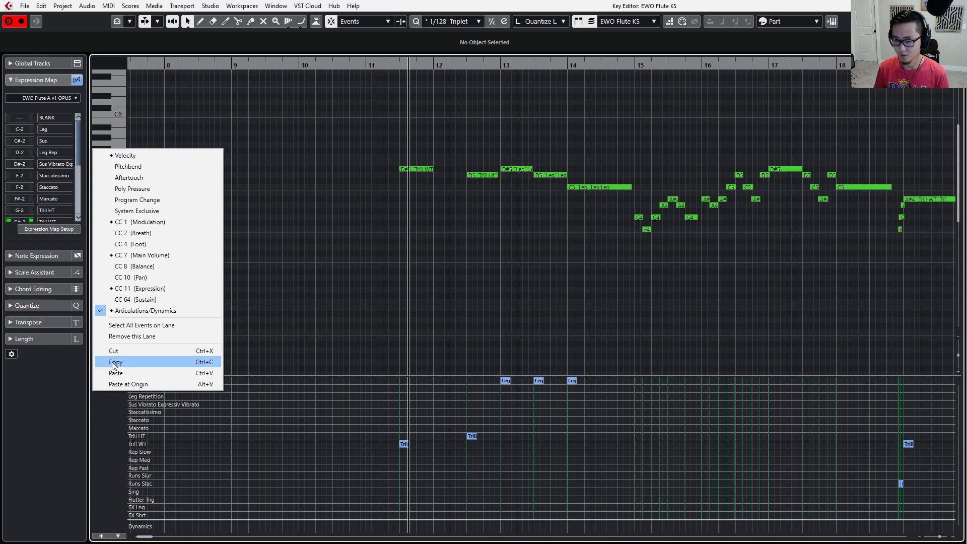
{"action": "left_click", "coordinate": [141, 311]}
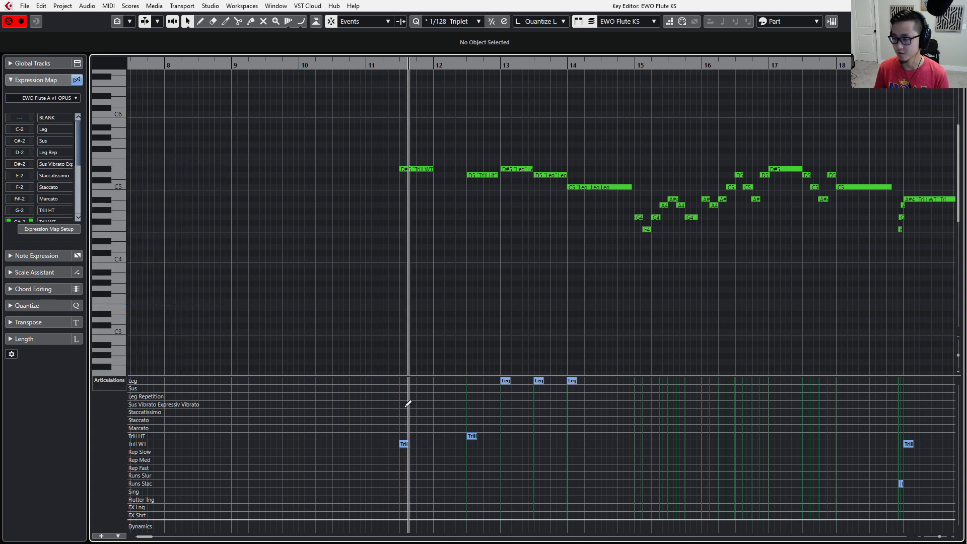
Assign the Leg articulation to all the unassigned flute notes from bar 15 to bar 18.
{"action": "left_click_drag", "start_coordinate": [643, 158], "coordinate": [842, 267]}
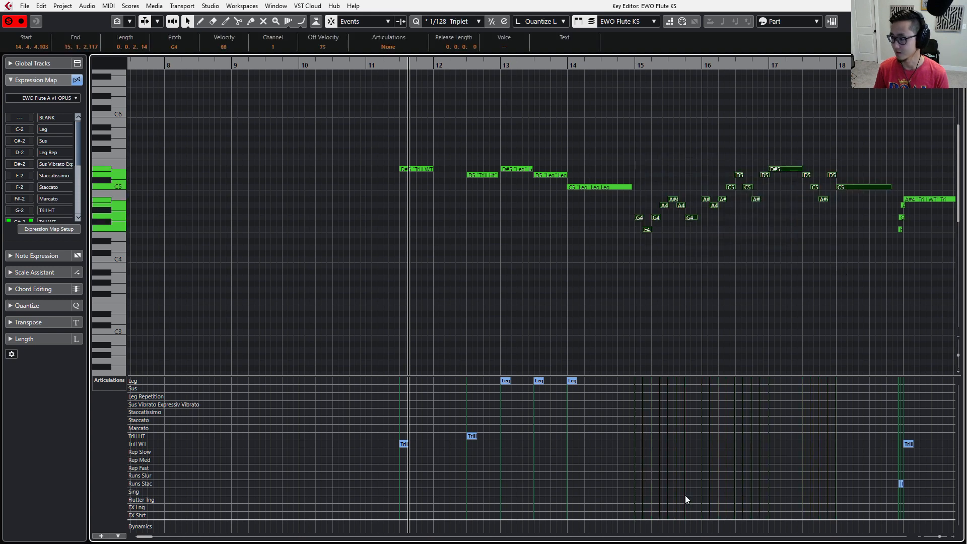
{"action": "left_click", "coordinate": [388, 48]}
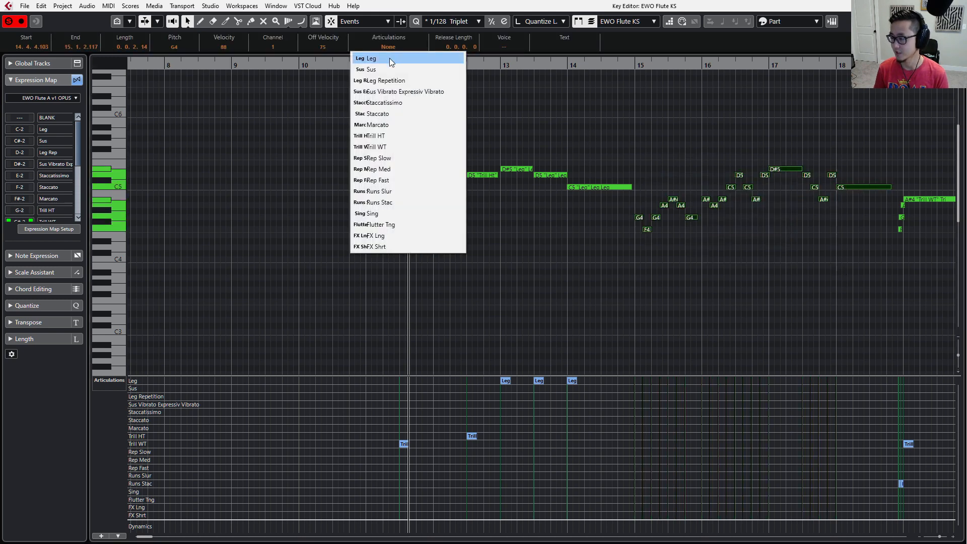
{"action": "left_click", "coordinate": [391, 59]}
{"action": "scroll", "coordinate": [519, 180], "scroll_direction": "right", "scroll_amount": 4}
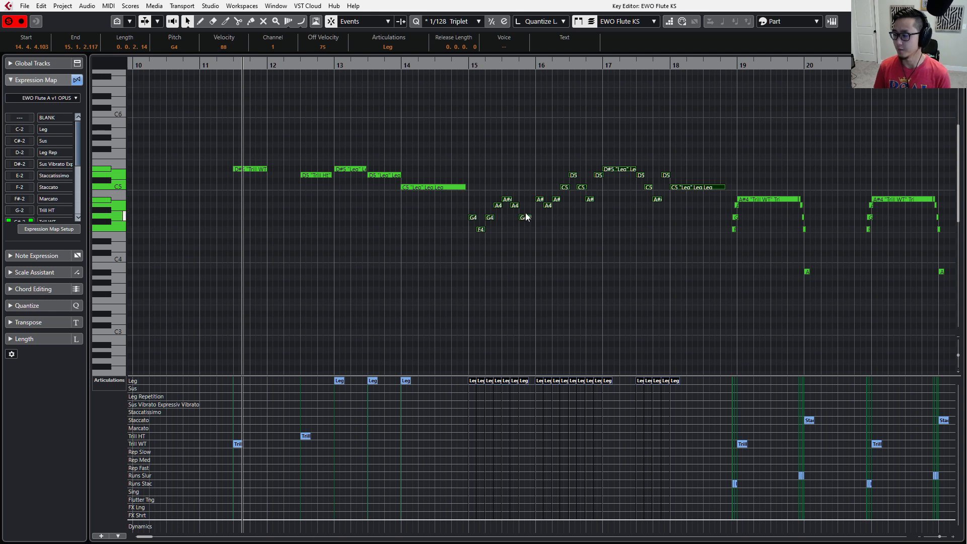
{"action": "left_click", "coordinate": [532, 289]}
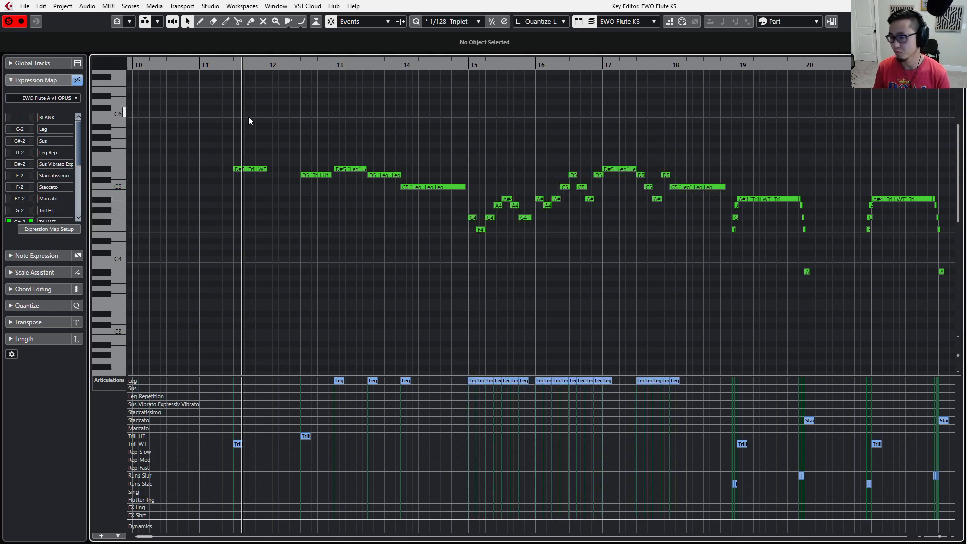
Locate the playhead at the start of the bar 11 to 18 notes and inspect the two trill notes' articulations.
{"action": "left_click_drag", "start_coordinate": [248, 117], "coordinate": [685, 252]}
{"action": "key", "text": "l"}
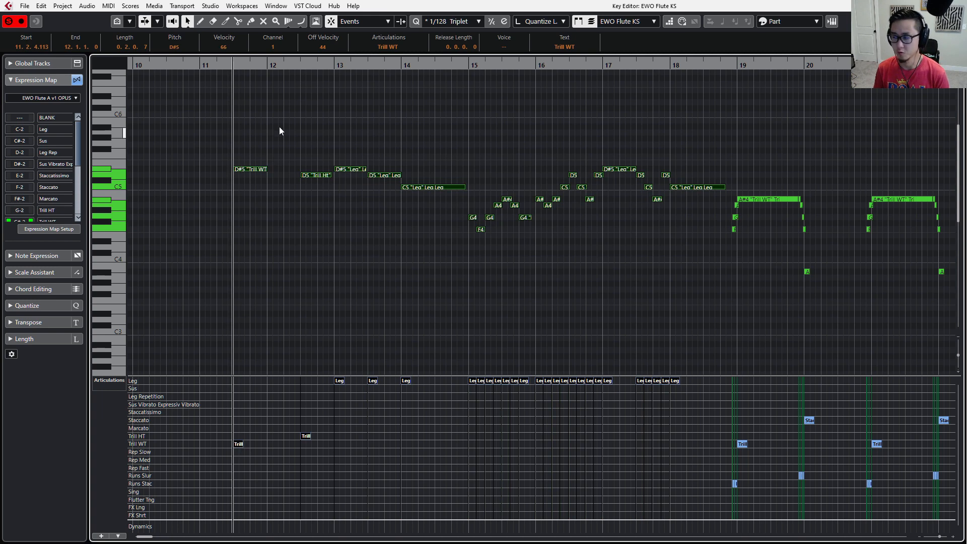
{"action": "left_click_drag", "start_coordinate": [266, 124], "coordinate": [260, 191]}
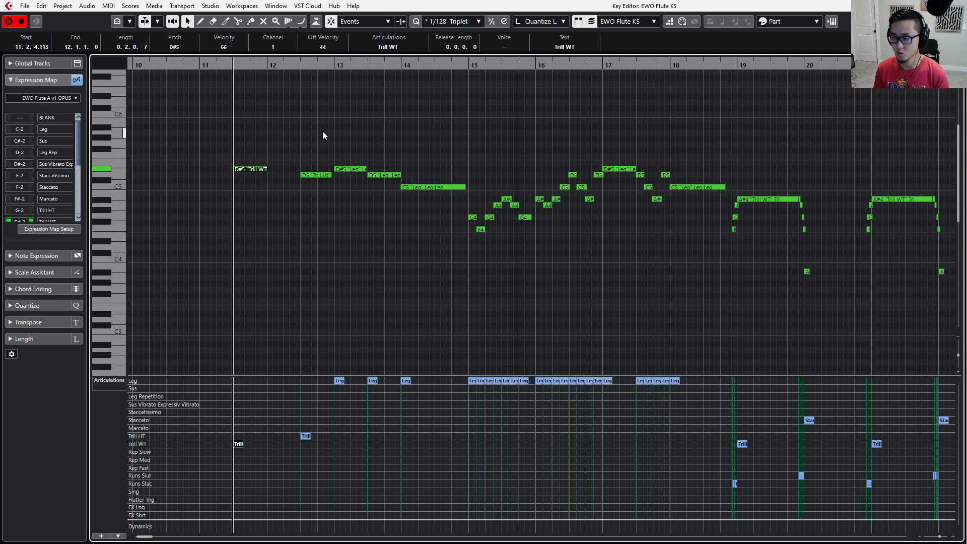
{"action": "left_click", "coordinate": [316, 175]}
{"action": "left_click_drag", "start_coordinate": [298, 141], "coordinate": [258, 174]}
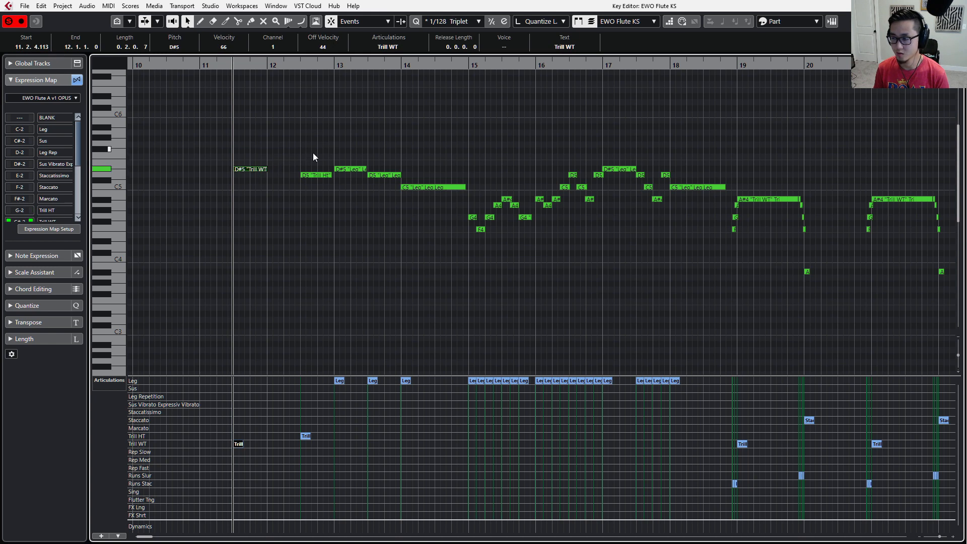
{"action": "left_click_drag", "start_coordinate": [313, 152], "coordinate": [320, 208]}
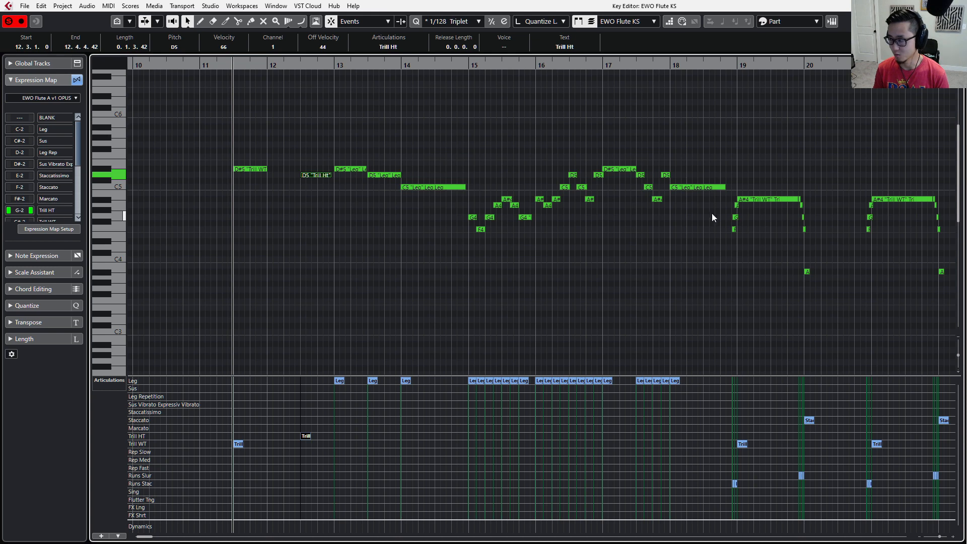
Play back the flute phrase from the first trill note in bar 11, then replay it from the same point.
{"action": "key", "text": "space"}
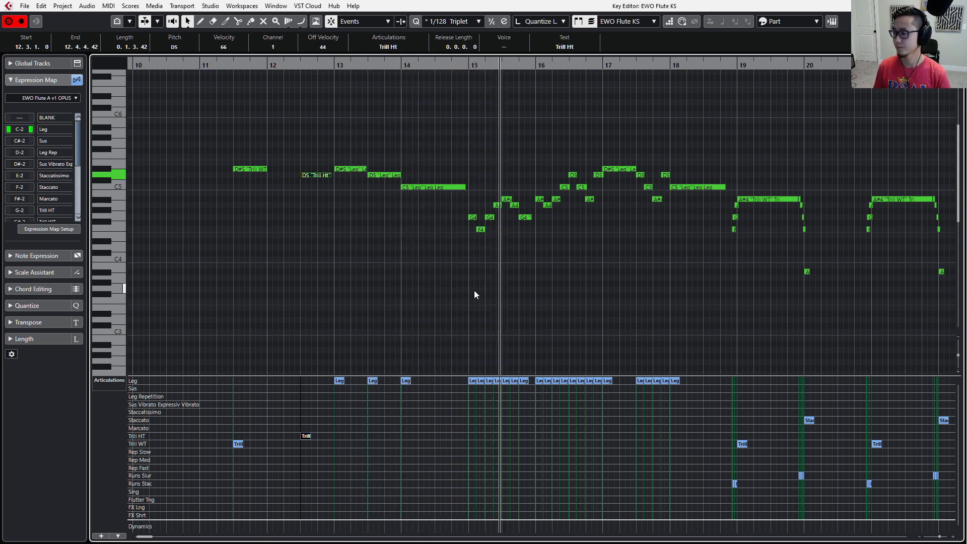
{"action": "key", "text": "space"}
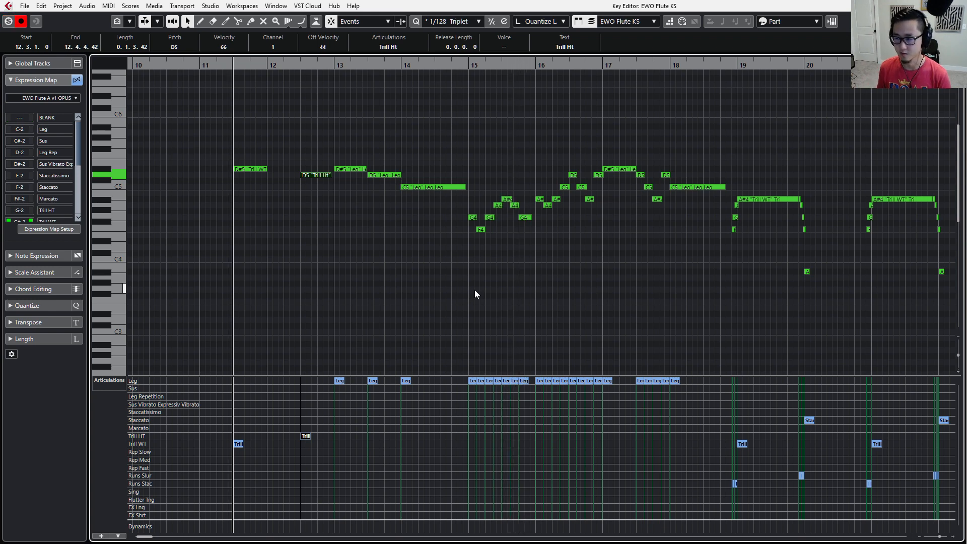
{"action": "key", "text": "space"}
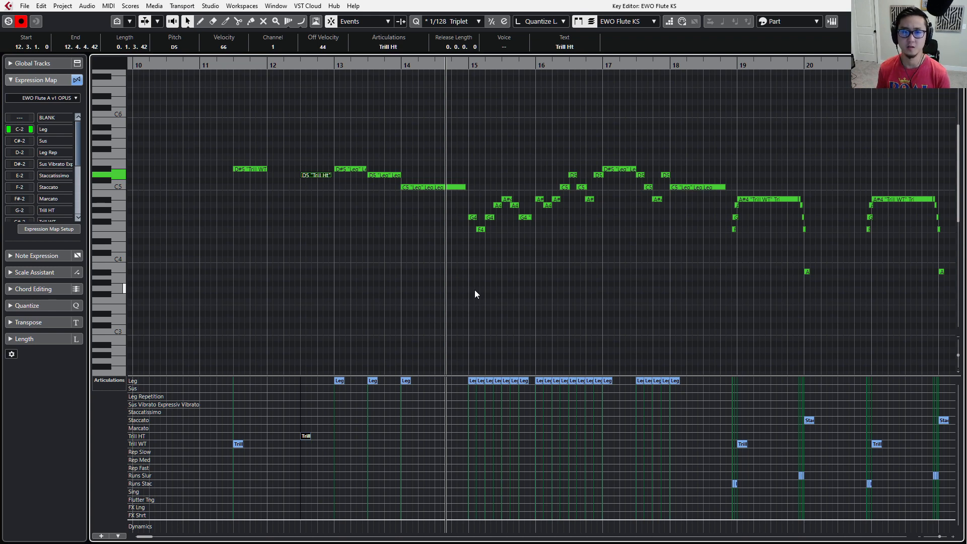
Switch to Vienna Ensemble Pro, open the EWO Flute 2 KS instrument and try keyswitches on its Opus keyboard.
{"action": "key", "text": "alt"}
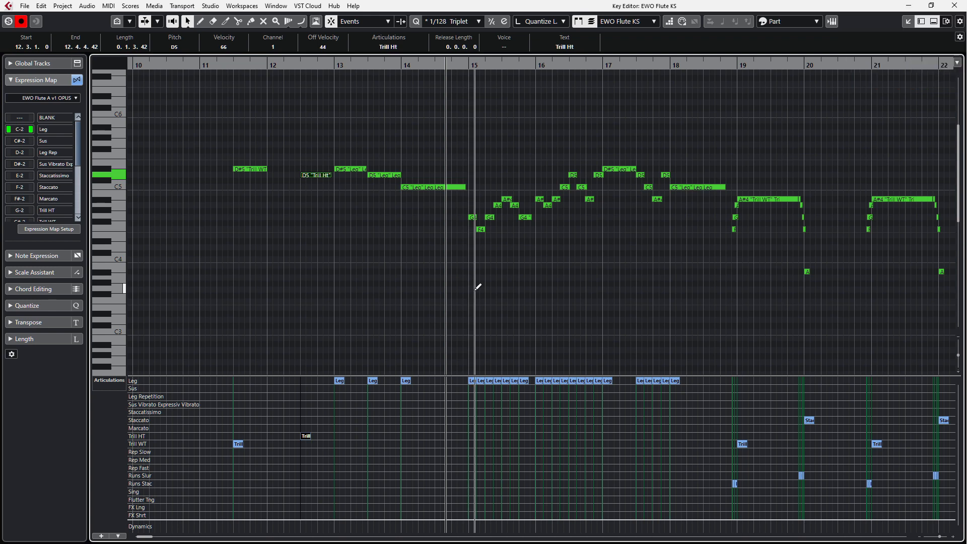
{"action": "key", "text": "alt+Tab"}
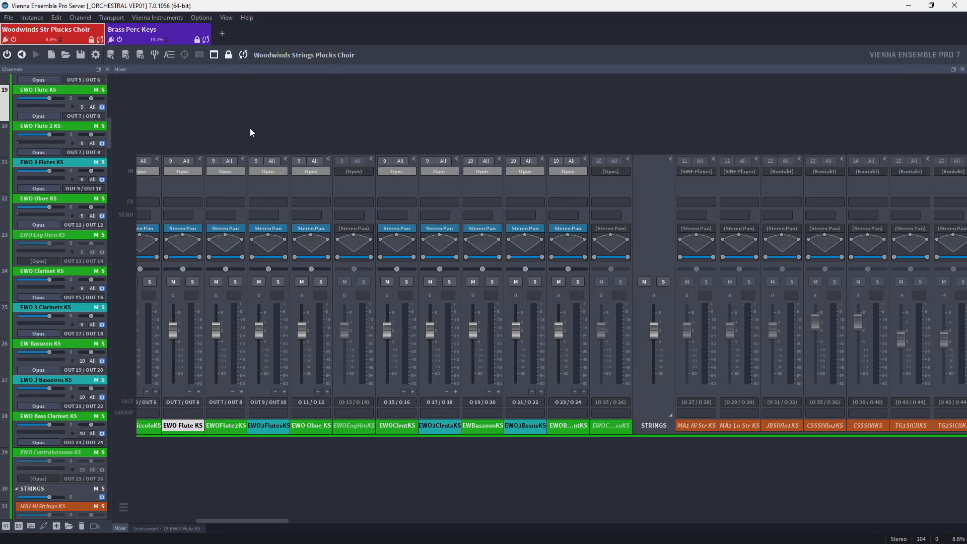
{"action": "double_click", "coordinate": [23, 128]}
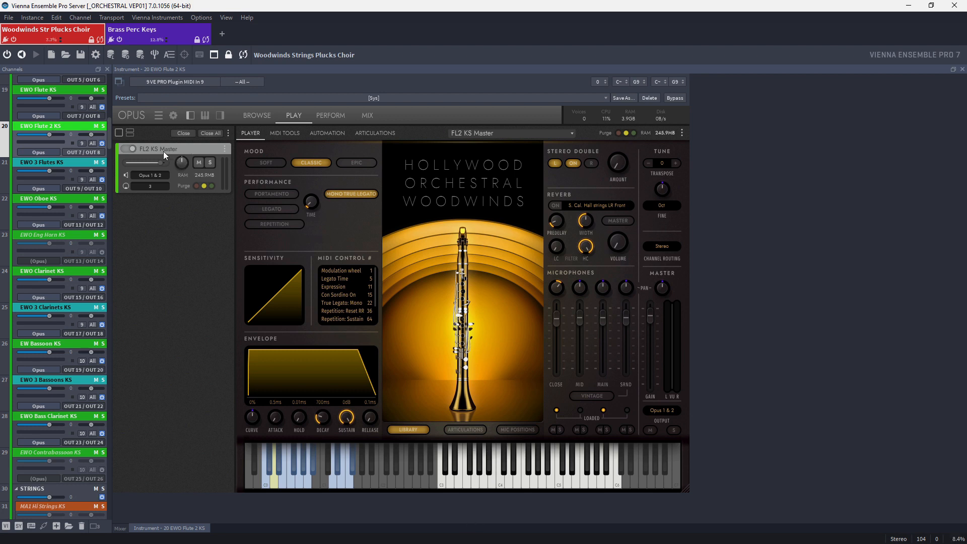
{"action": "left_click", "coordinate": [269, 476]}
{"action": "left_click", "coordinate": [265, 477]}
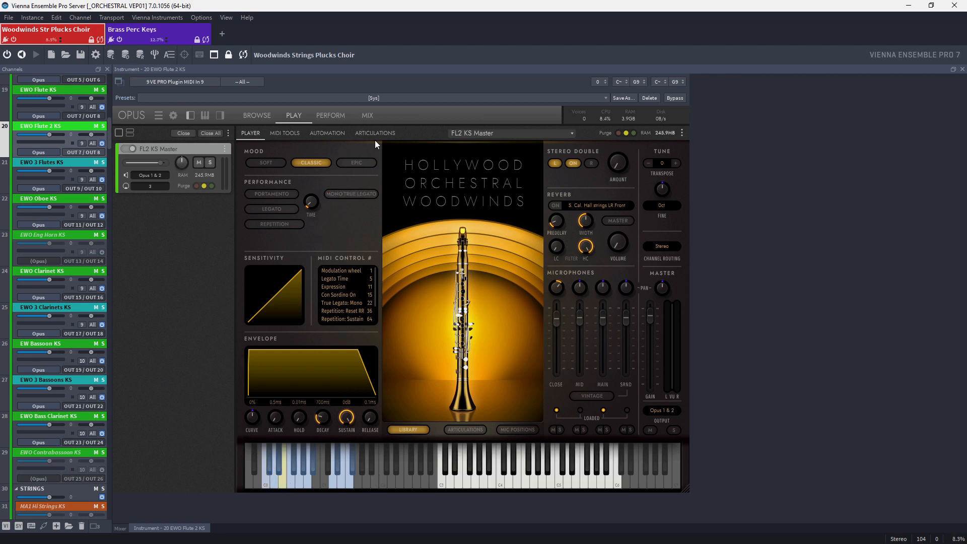
Show the articulation list of the FL2 KS Master patch and audition a note on the keyboard.
{"action": "left_click", "coordinate": [456, 430]}
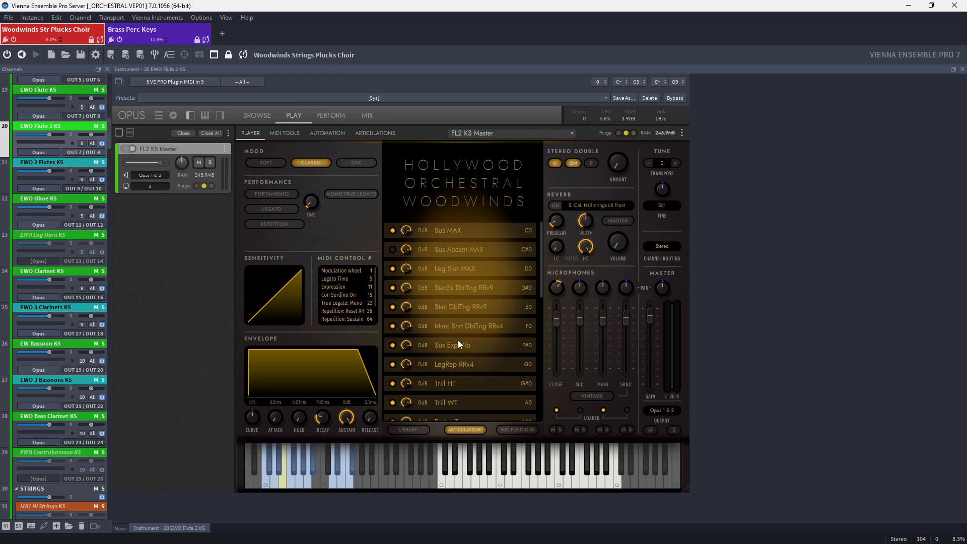
{"action": "left_click", "coordinate": [508, 479]}
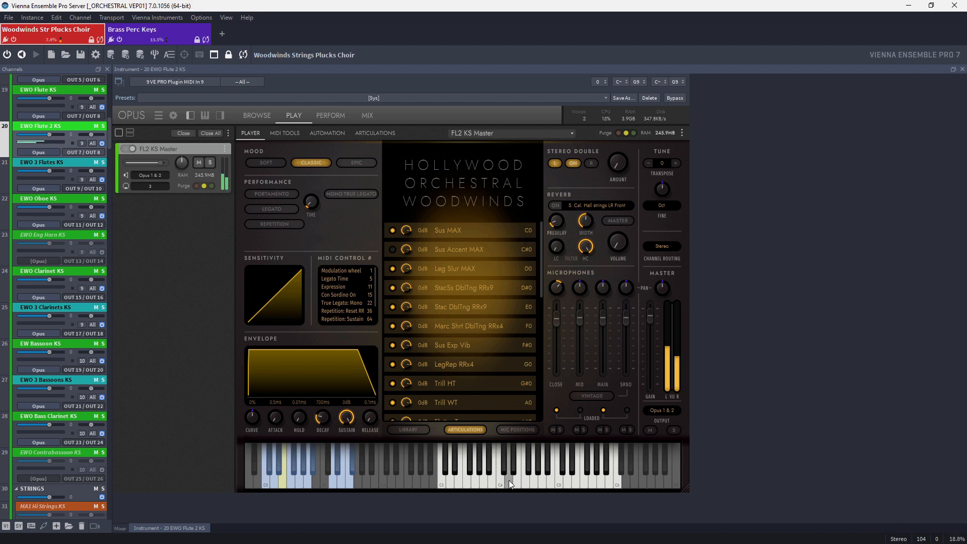
{"action": "left_click", "coordinate": [509, 480]}
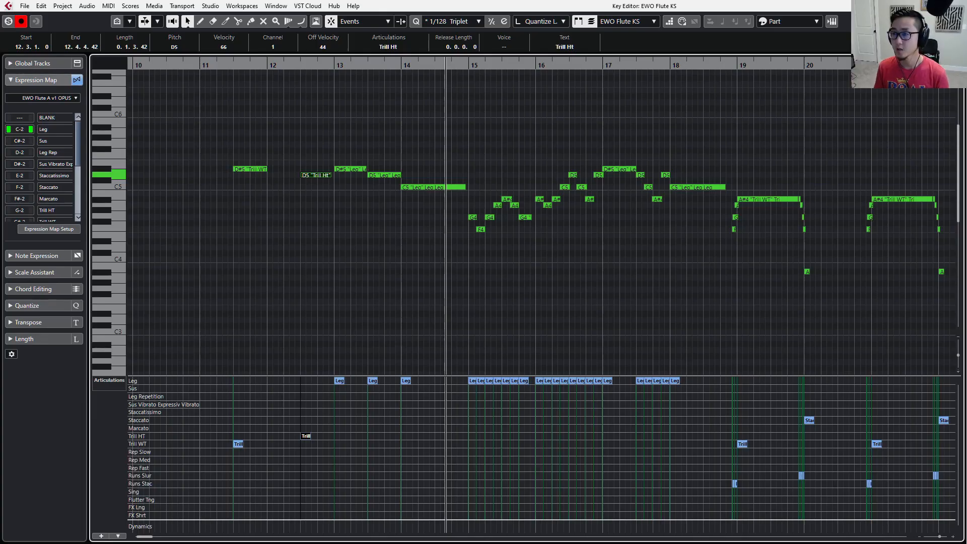
Back in the Cubase Key Editor, set the articulation of the D#5 note in bar 11 to Staccatissimo.
{"action": "left_click", "coordinate": [426, 255]}
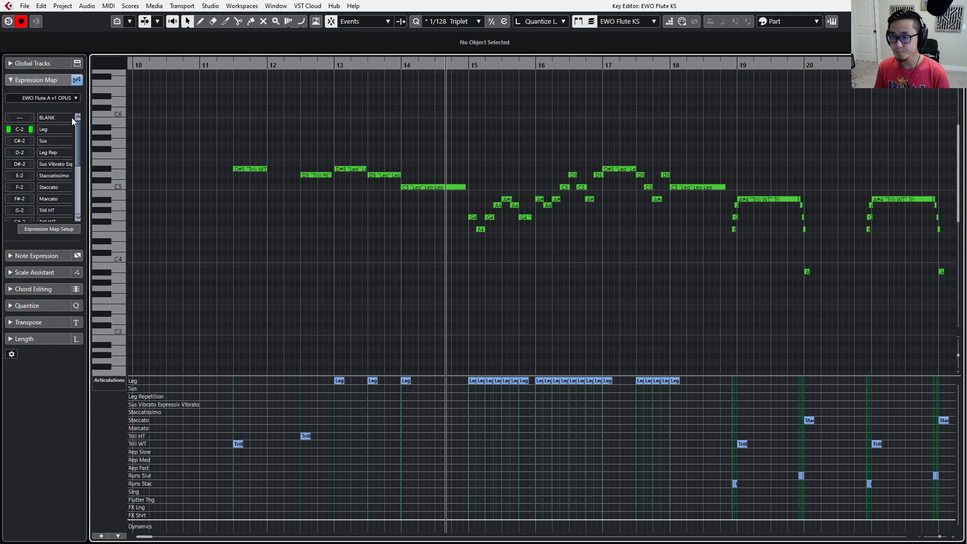
{"action": "left_click_drag", "start_coordinate": [267, 125], "coordinate": [235, 227]}
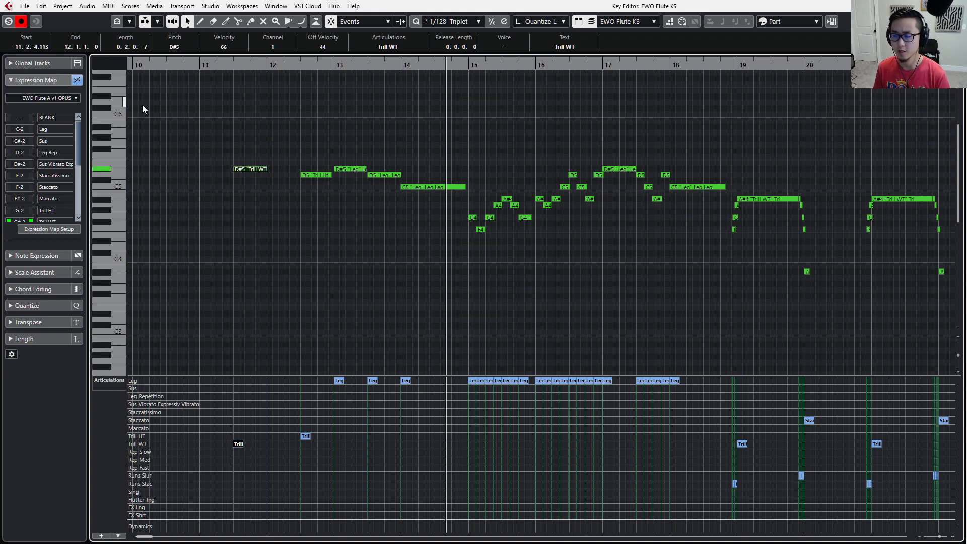
{"action": "left_click_drag", "start_coordinate": [263, 132], "coordinate": [251, 191]}
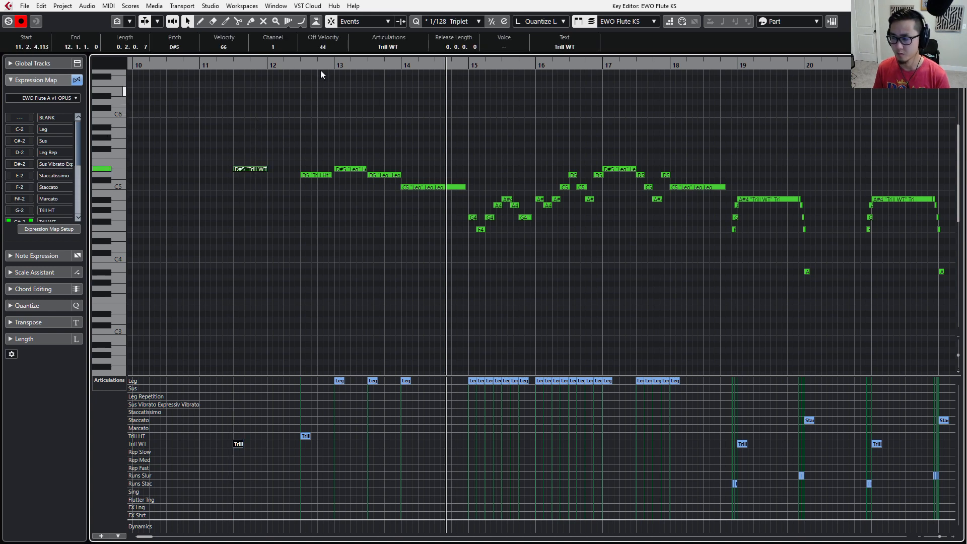
{"action": "left_click", "coordinate": [376, 47]}
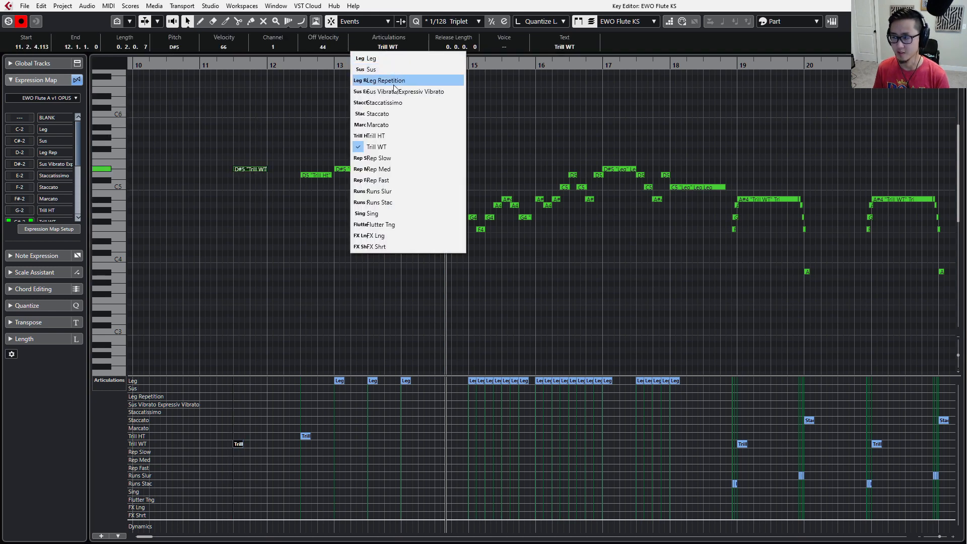
{"action": "left_click", "coordinate": [398, 103]}
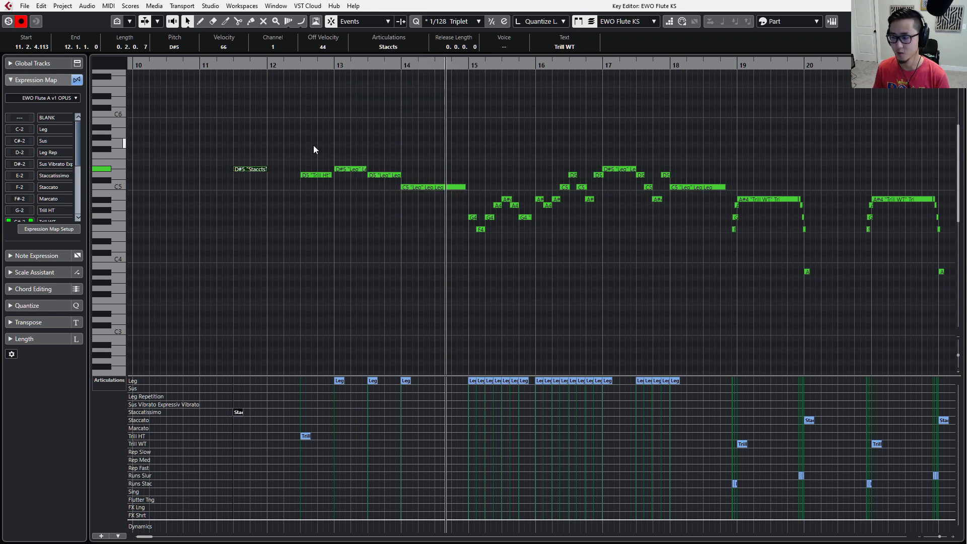
Set the articulation of the D5 note in bar 12 to Marcato.
{"action": "left_click_drag", "start_coordinate": [311, 146], "coordinate": [310, 197]}
{"action": "left_click", "coordinate": [402, 49]}
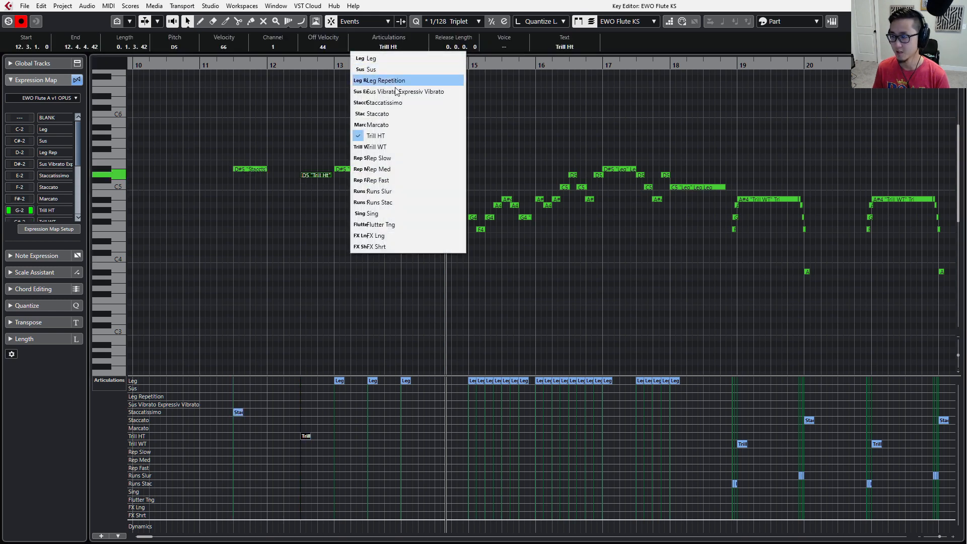
{"action": "left_click", "coordinate": [394, 125]}
Set the articulation of the D#5 note at the start of bar 13 to Trill WT.
{"action": "left_click", "coordinate": [361, 150]}
{"action": "left_click", "coordinate": [355, 169]}
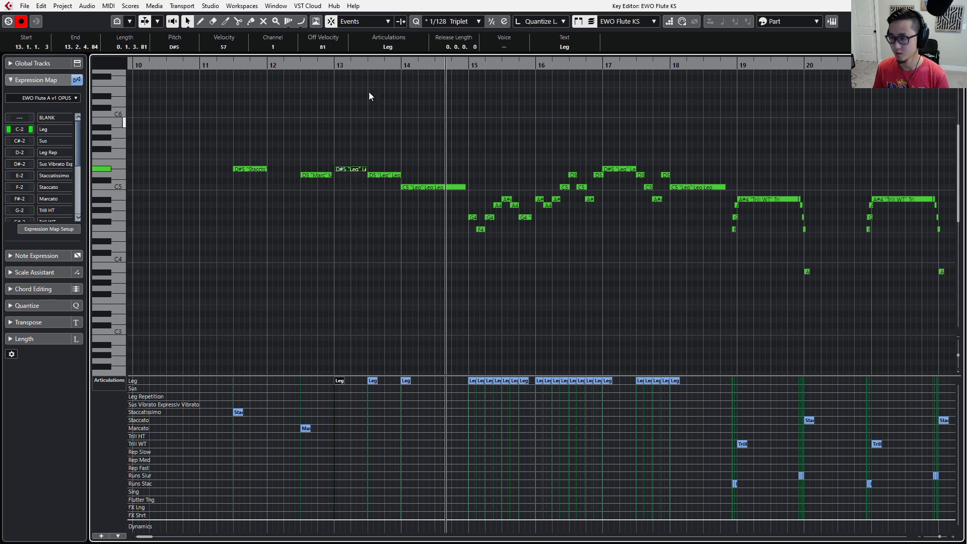
{"action": "left_click", "coordinate": [388, 47]}
{"action": "left_click", "coordinate": [390, 148]}
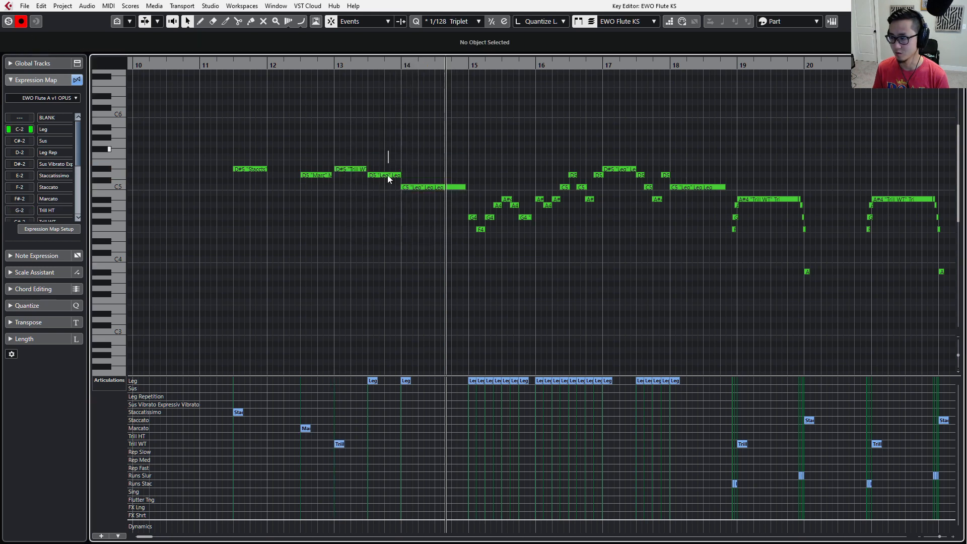
Set the articulation of the D5 note in the second half of bar 13 to Flutter Tng.
{"action": "left_click", "coordinate": [388, 176]}
{"action": "left_click", "coordinate": [389, 47]}
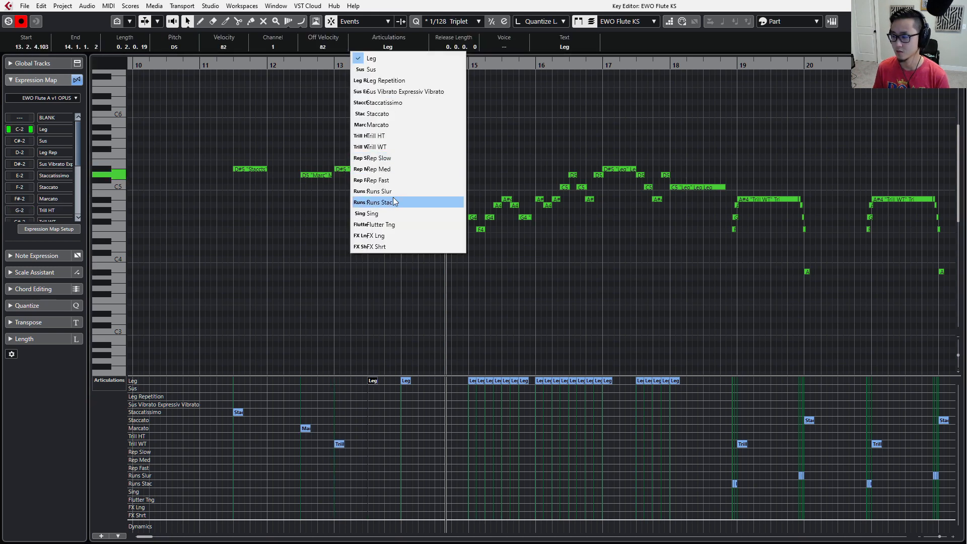
{"action": "left_click", "coordinate": [393, 224]}
Audition the flute phrase by playing it back from the start of the D#5 note in bar 11.
{"action": "left_click", "coordinate": [254, 169]}
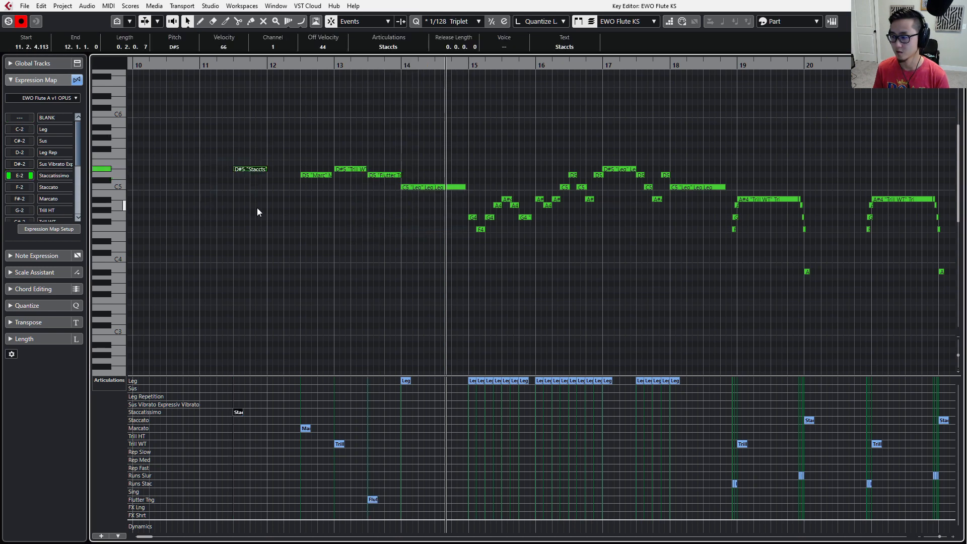
{"action": "key", "text": "space"}
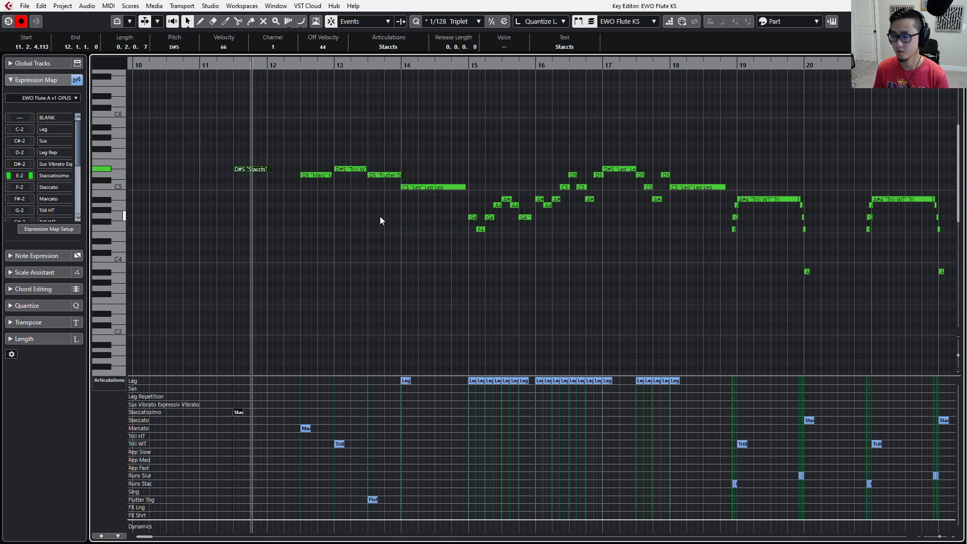
{"action": "key", "text": "l"}
{"action": "key", "text": "s"}
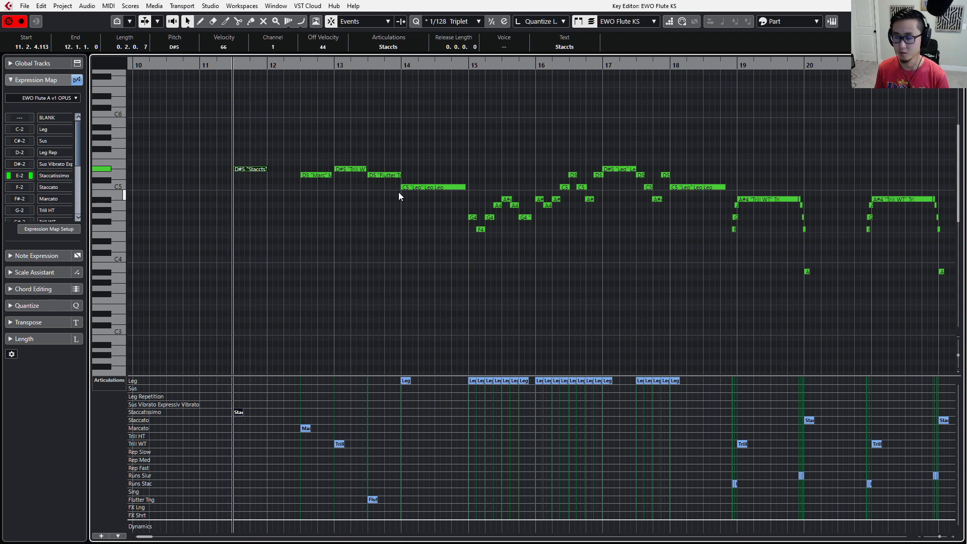
{"action": "key", "text": "space"}
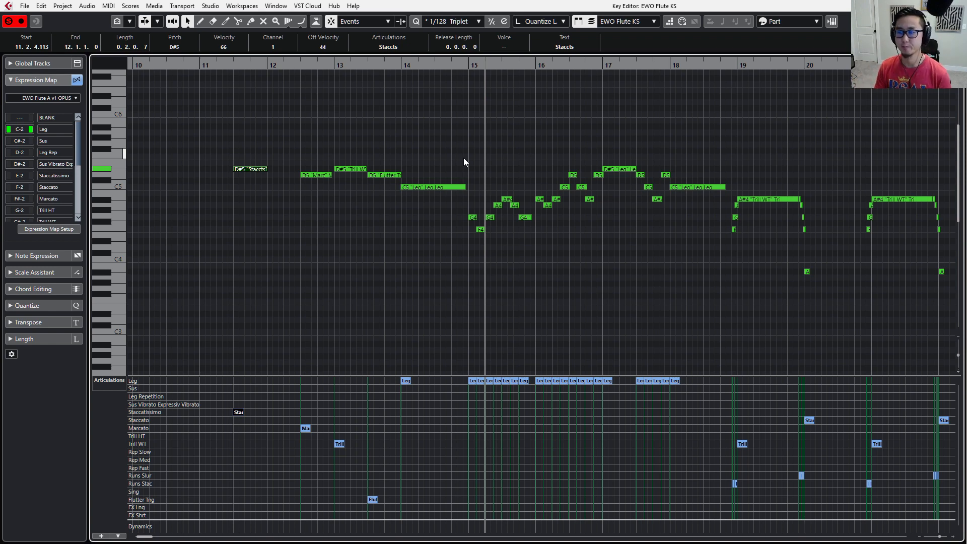
Inspect the available Type options of the Leg and Leg Repetition articulations in the Expression Map Setup for EWO Flute A v1 OPUS.
{"action": "left_click", "coordinate": [77, 99]}
{"action": "type", "text": "expr"}
{"action": "key", "text": "Return"}
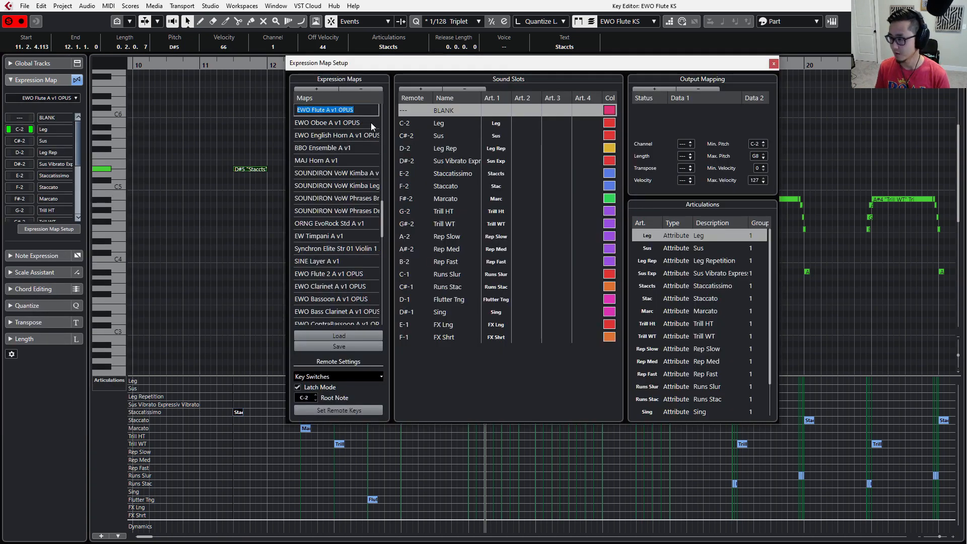
{"action": "left_click", "coordinate": [506, 406]}
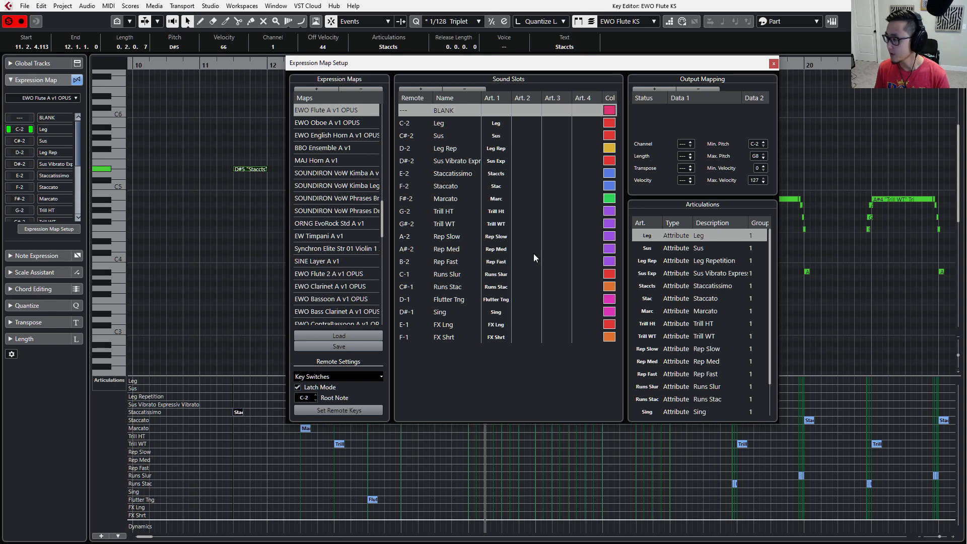
{"action": "left_click", "coordinate": [684, 237]}
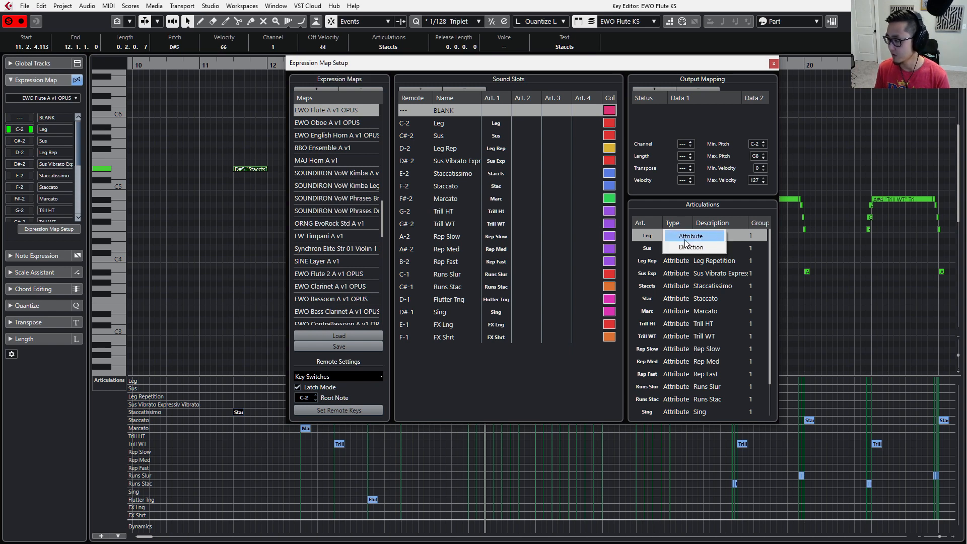
{"action": "left_click", "coordinate": [688, 256]}
{"action": "left_click", "coordinate": [694, 262]}
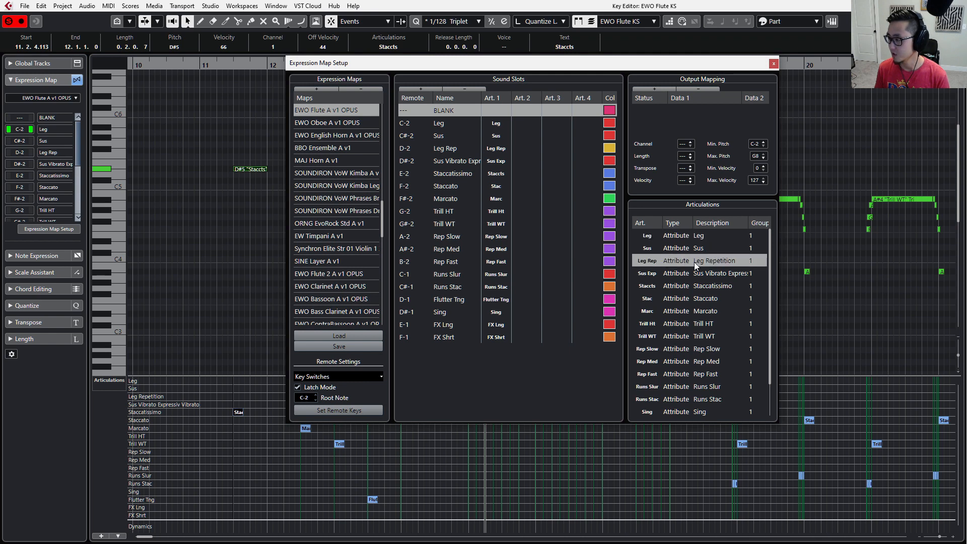
{"action": "left_click", "coordinate": [689, 260]}
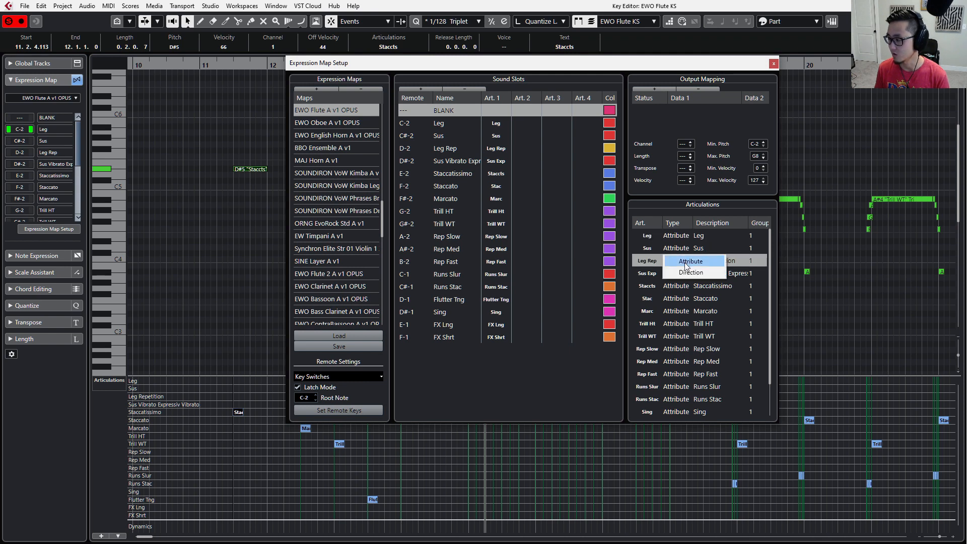
{"action": "left_click", "coordinate": [583, 368]}
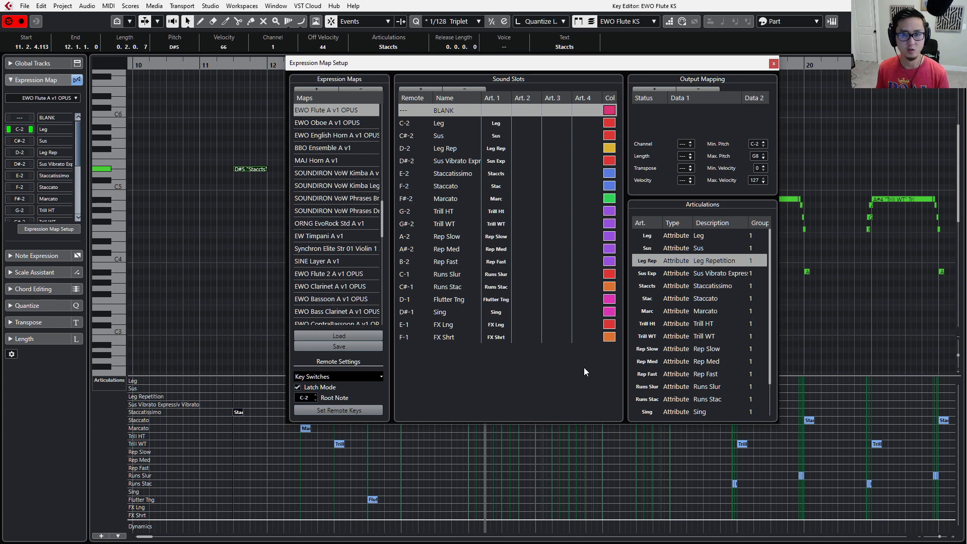
{"action": "left_click", "coordinate": [774, 64]}
Set the articulation of all notes from bar 11 through the long C5 note in bar 18 to Leg.
{"action": "left_click_drag", "start_coordinate": [222, 144], "coordinate": [663, 262]}
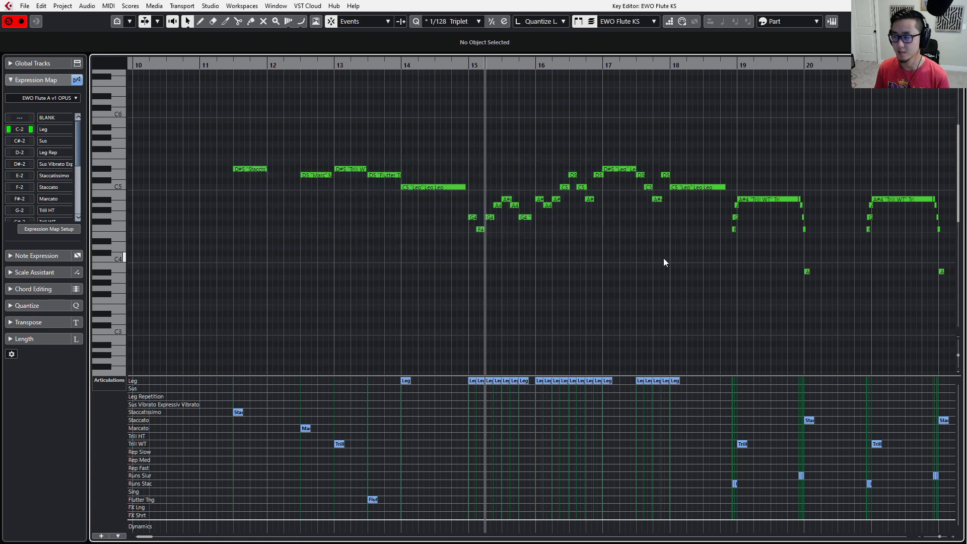
{"action": "left_click", "coordinate": [401, 47]}
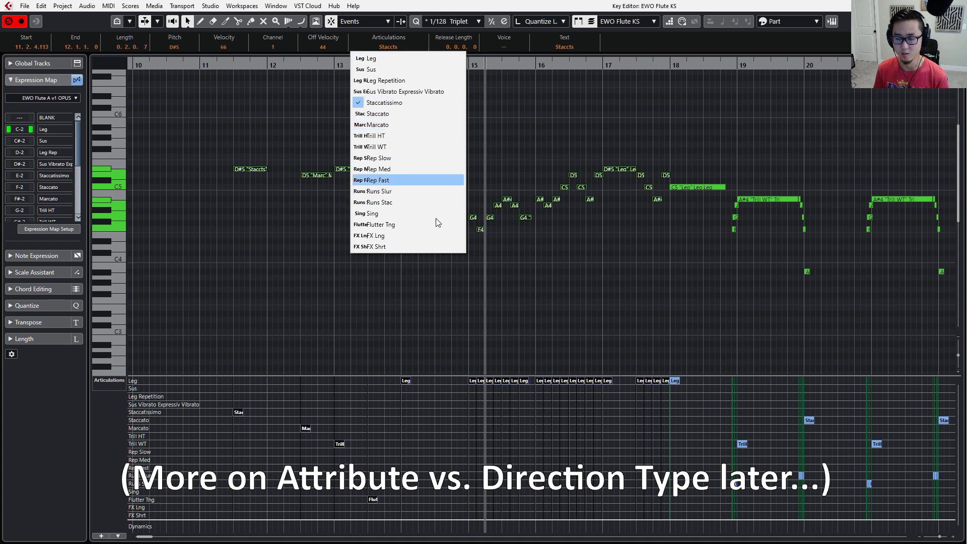
{"action": "left_click", "coordinate": [436, 321]}
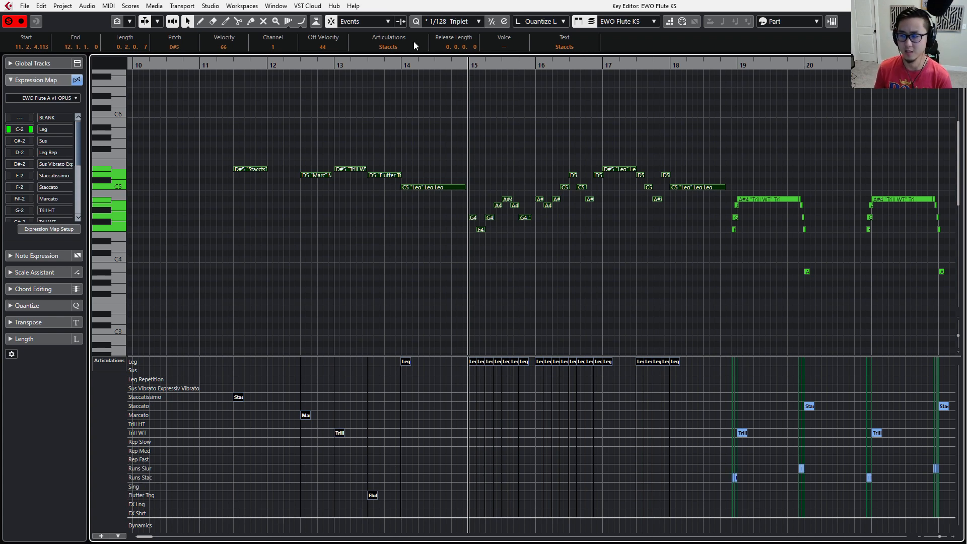
{"action": "left_click", "coordinate": [391, 50]}
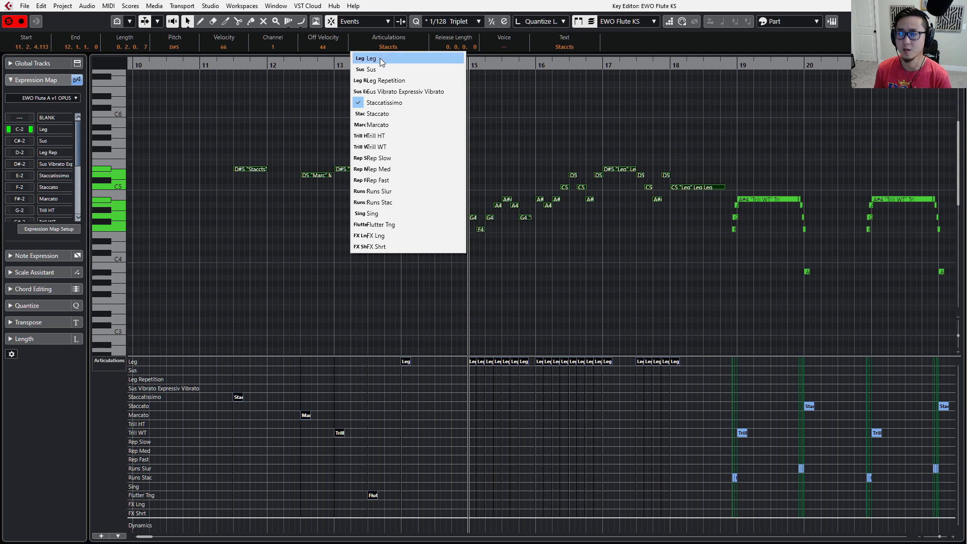
{"action": "left_click", "coordinate": [382, 58]}
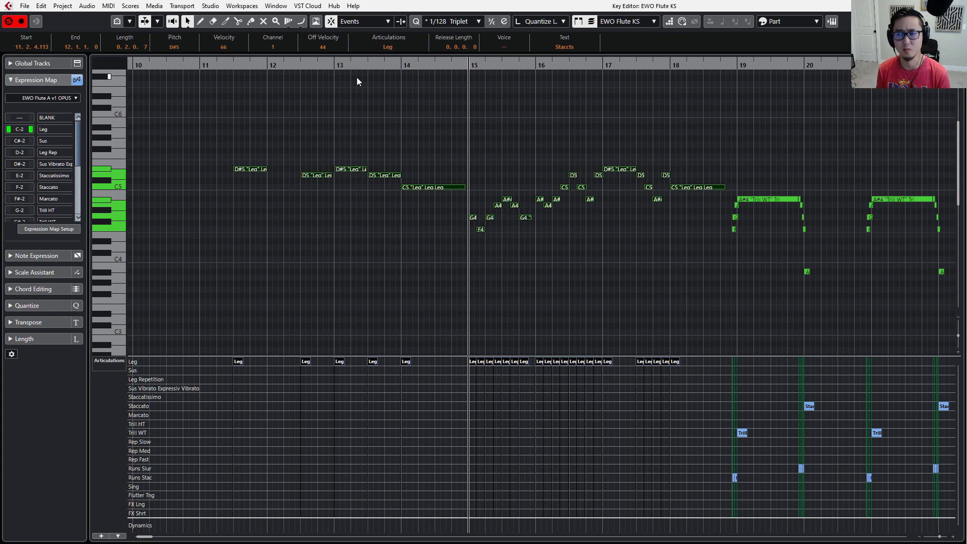
{"action": "left_click", "coordinate": [464, 150]}
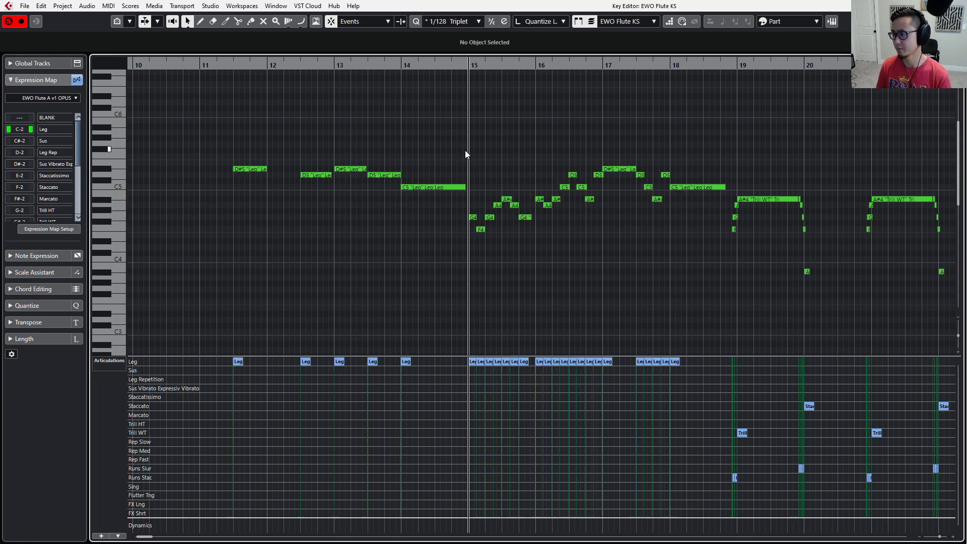
Leave the Key Editor and create a new empty project, accepting the project folder.
{"action": "left_click", "coordinate": [958, 6]}
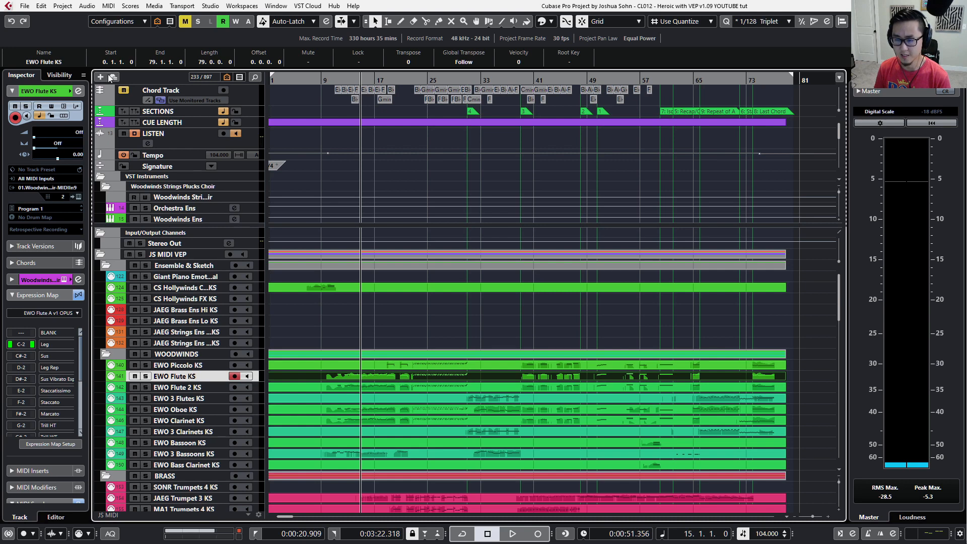
{"action": "left_click", "coordinate": [29, 8]}
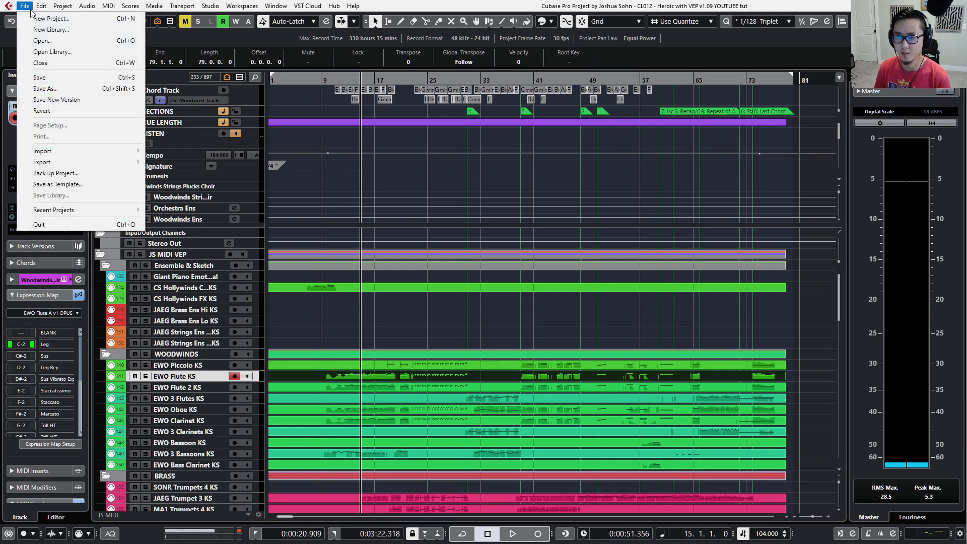
{"action": "left_click", "coordinate": [35, 18]}
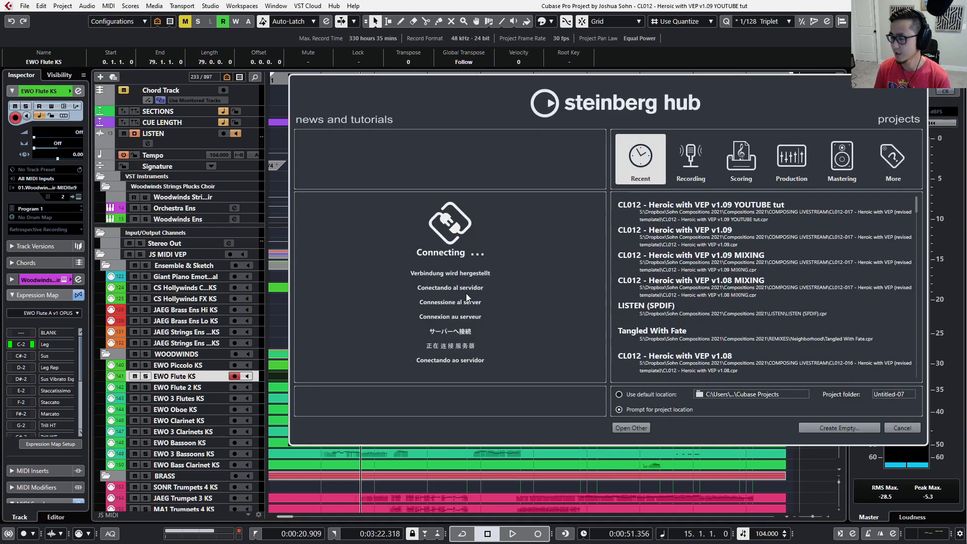
{"action": "left_click", "coordinate": [822, 428]}
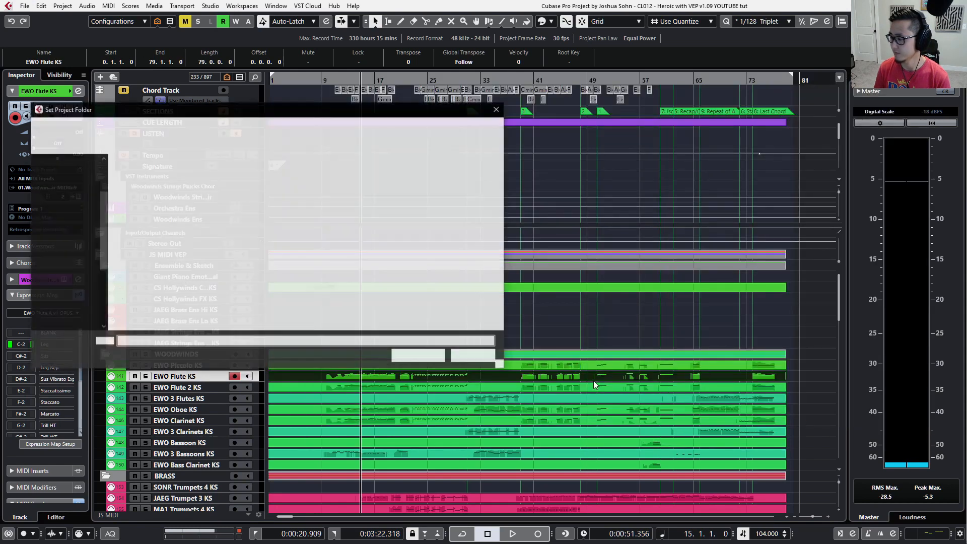
{"action": "left_click", "coordinate": [419, 357]}
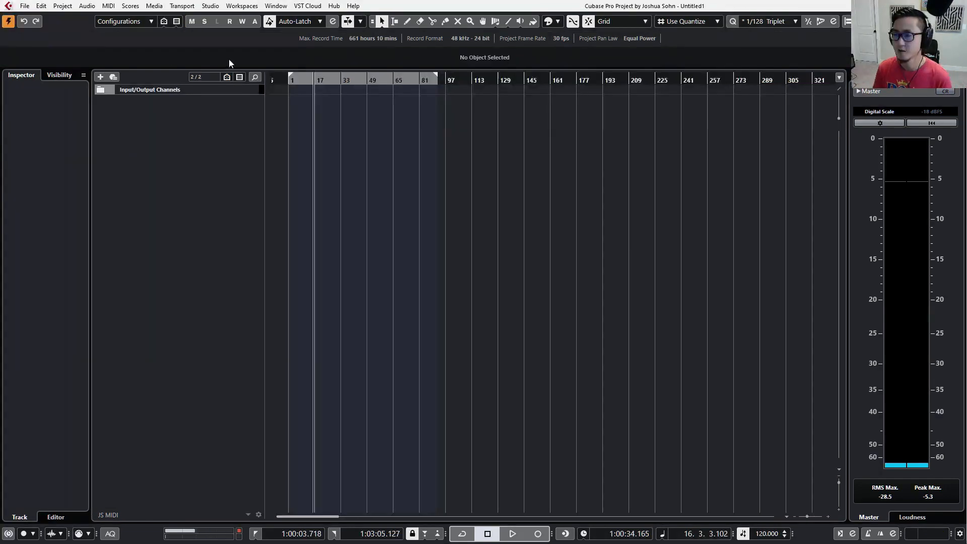
Add one Kontakt instrument track routed to Stereo Out and load the Jaeger - 01 16 Violins instrument.
{"action": "right_click", "coordinate": [190, 115]}
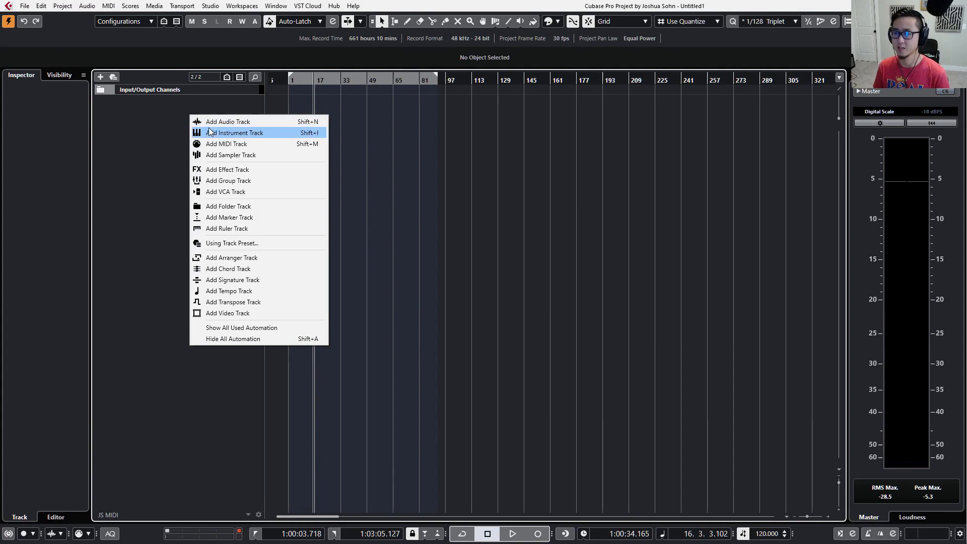
{"action": "left_click", "coordinate": [212, 133]}
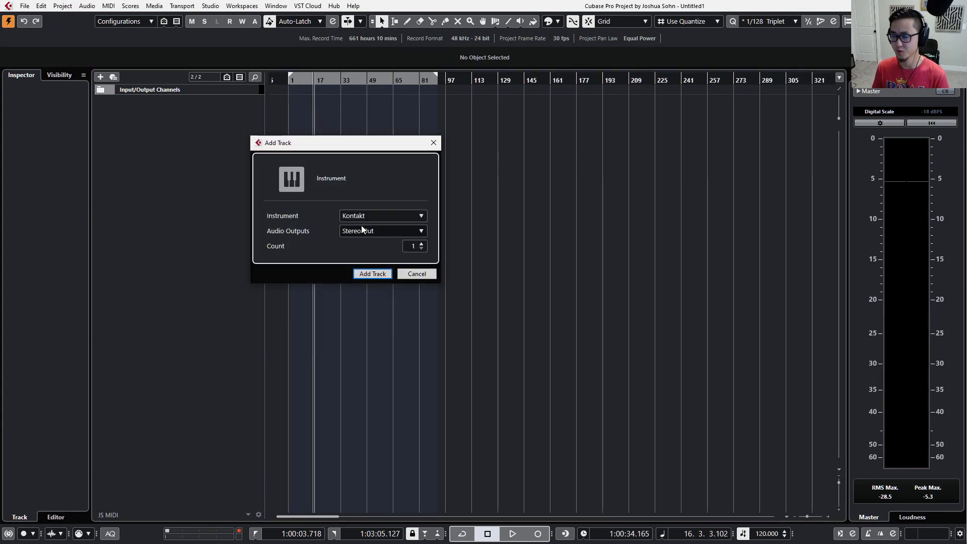
{"action": "left_click", "coordinate": [374, 274]}
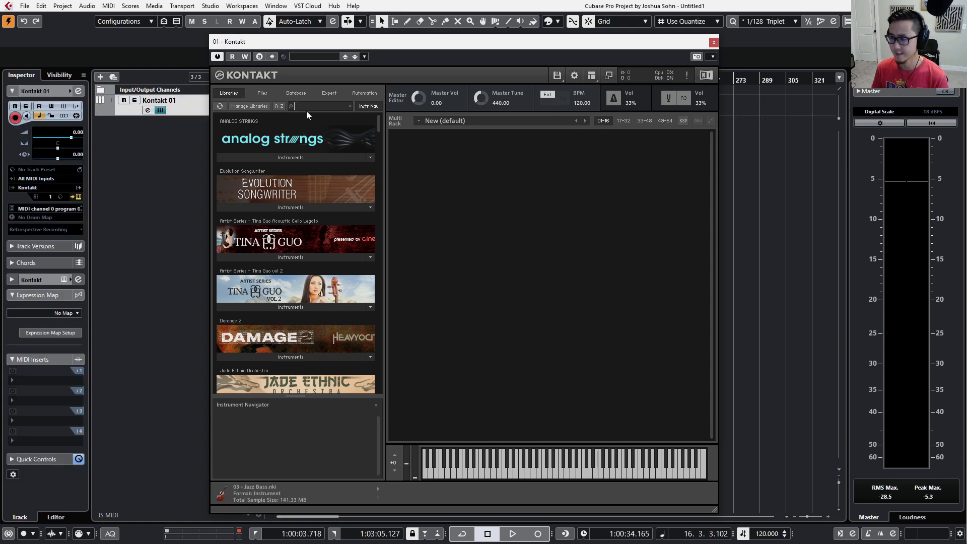
{"action": "type", "text": "jaeg"}
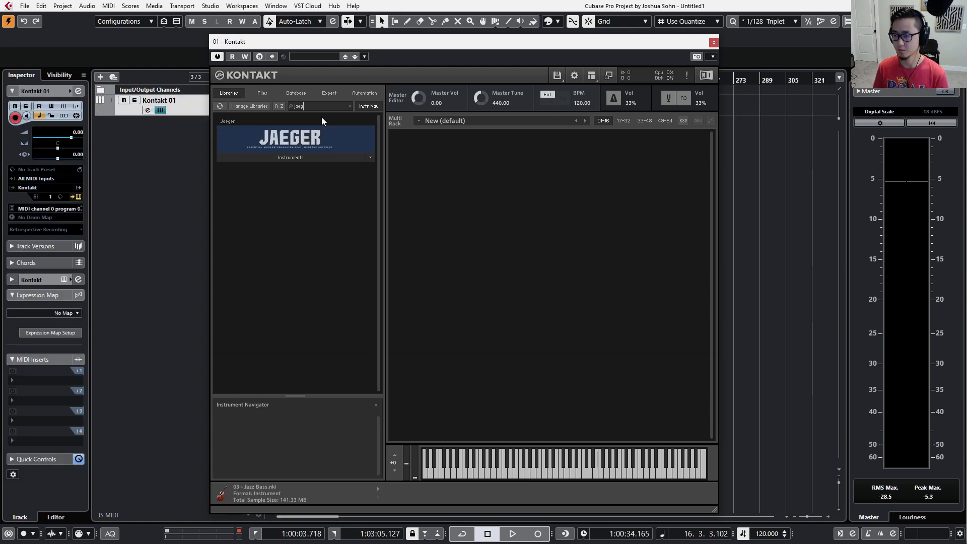
{"action": "left_click", "coordinate": [297, 158]}
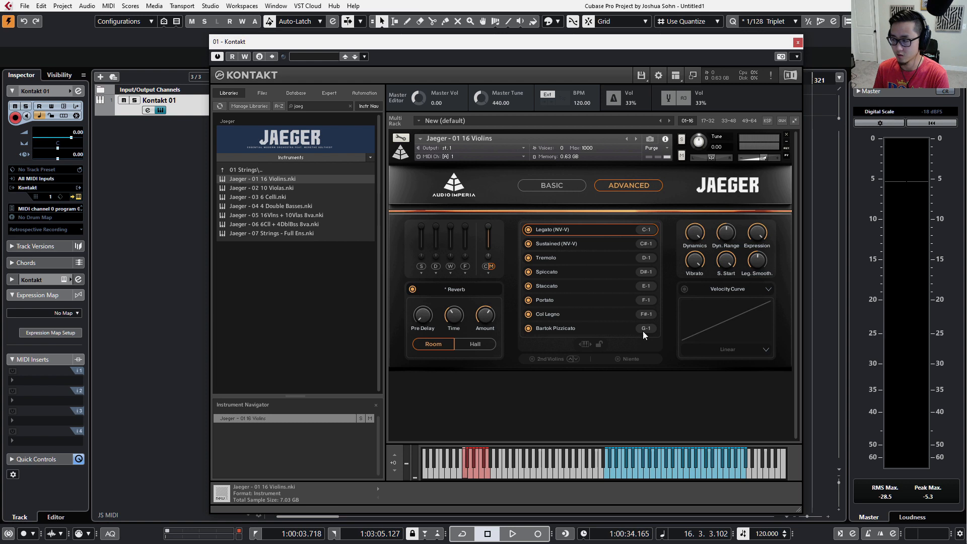
Step through the Jaeger violin keyswitches from Legato on C-1 to Bartok Pizzicato on G-1, and close the instrument window.
{"action": "left_click", "coordinate": [465, 466]}
{"action": "left_click", "coordinate": [468, 472]}
{"action": "left_click", "coordinate": [470, 470]}
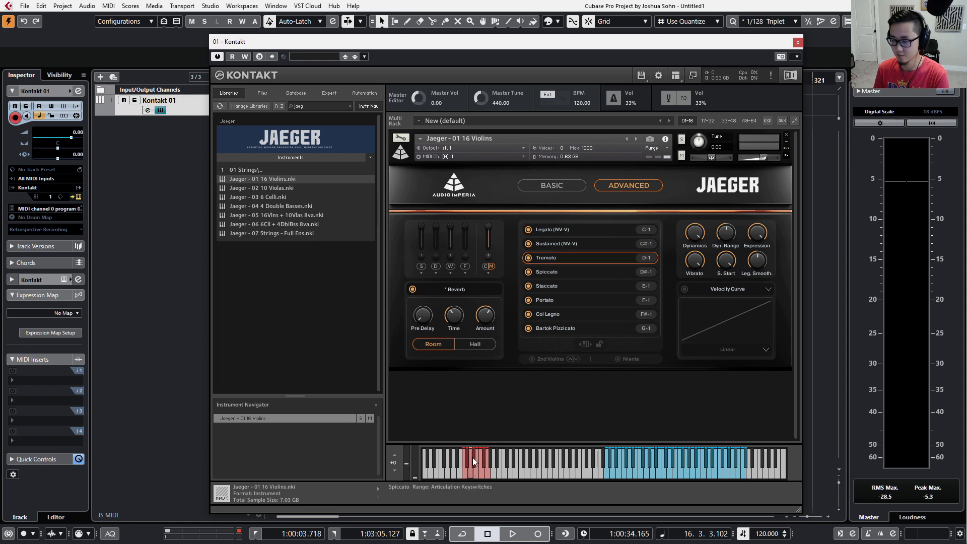
{"action": "left_click", "coordinate": [473, 459]}
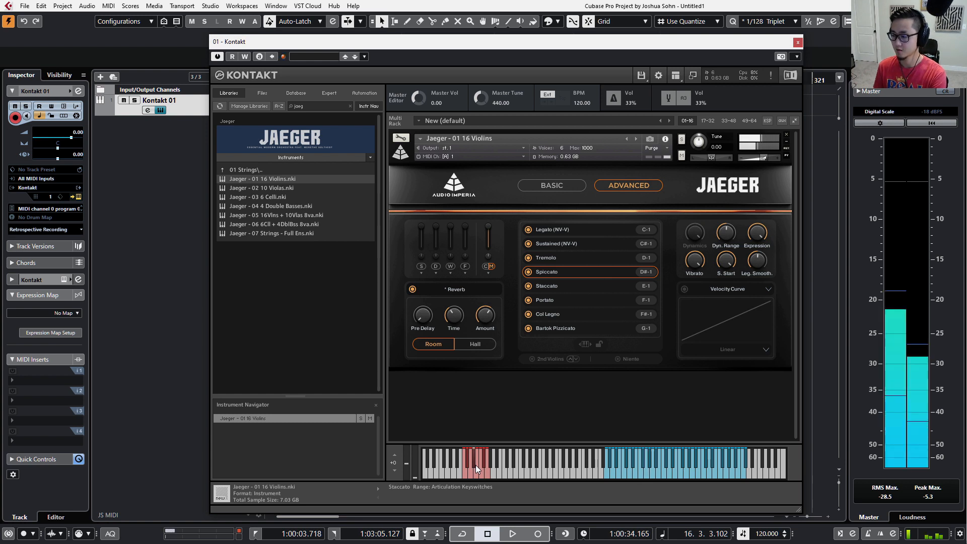
{"action": "left_click", "coordinate": [478, 473]}
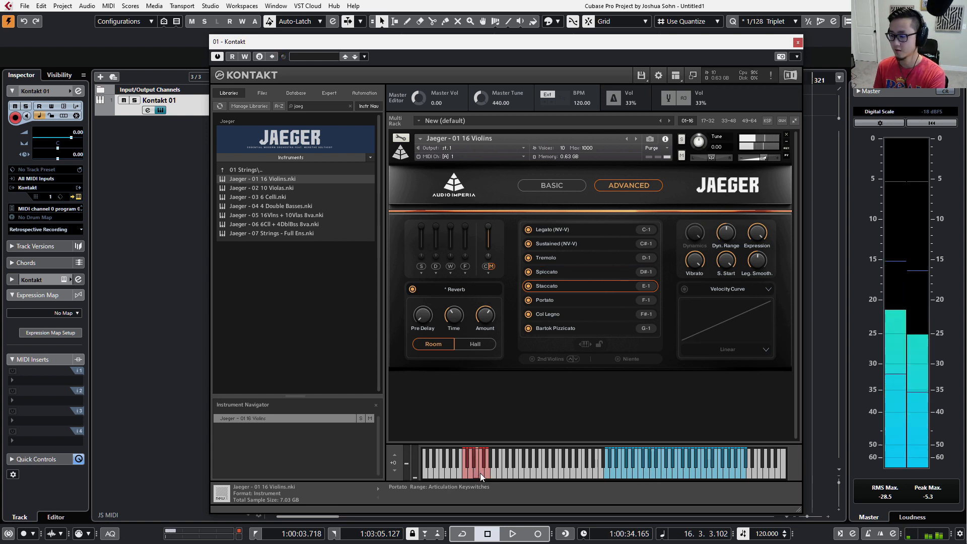
{"action": "left_click", "coordinate": [480, 472]}
{"action": "left_click", "coordinate": [482, 465]}
{"action": "left_click", "coordinate": [485, 470]}
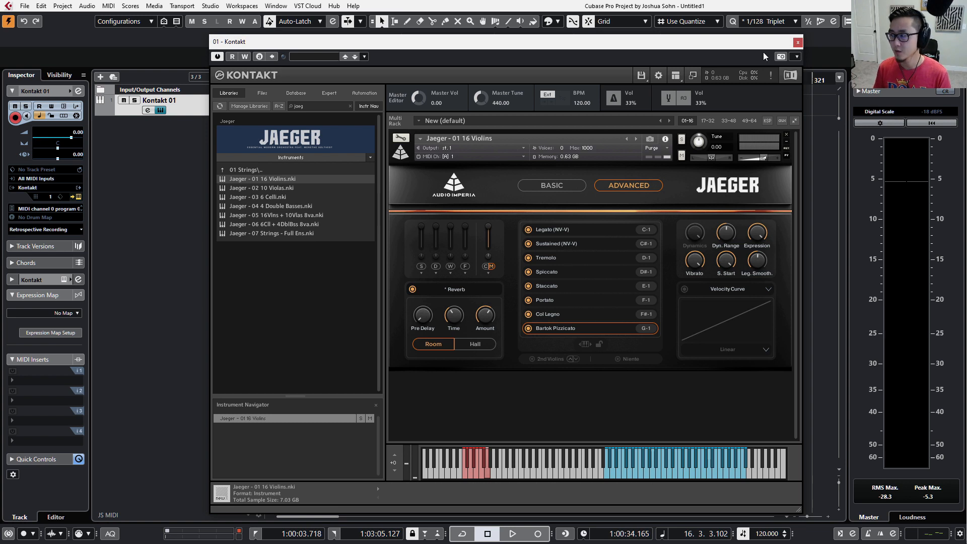
{"action": "left_click", "coordinate": [798, 43]}
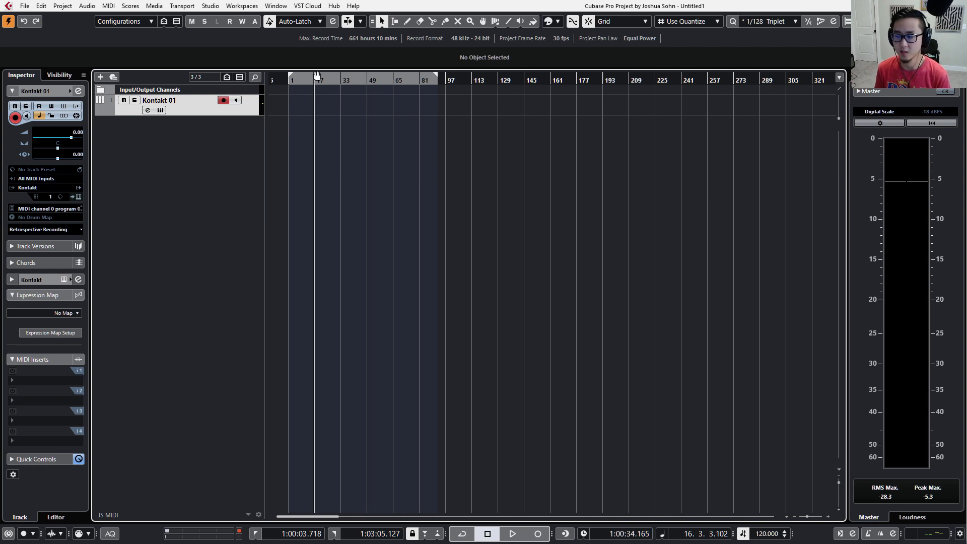
Switch back to the CL012 - Heroic with VEP v1.09 YOUTUBE tut project and select the VISTA Vln2 5 track among the strings.
{"action": "left_click_drag", "start_coordinate": [401, 8], "coordinate": [492, 157]}
{"action": "left_click", "coordinate": [357, 38]}
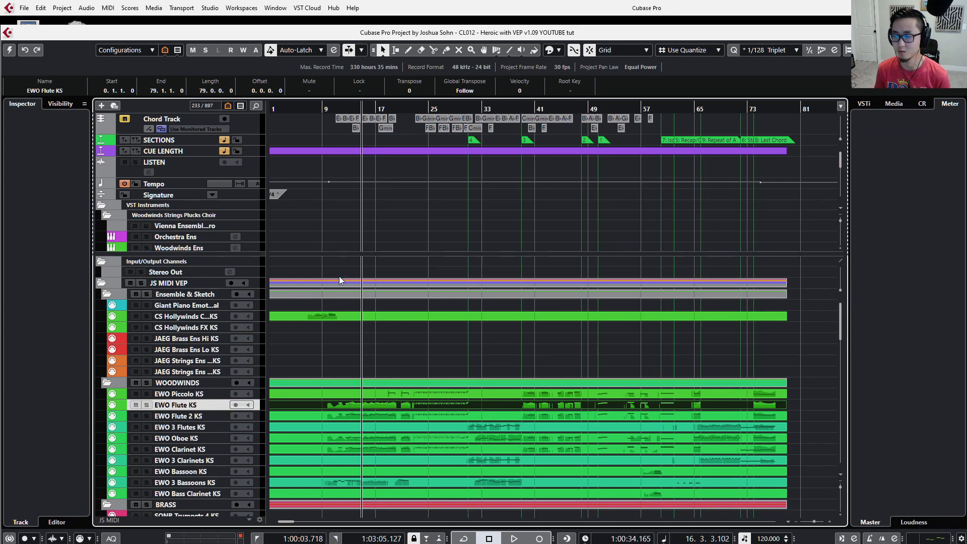
{"action": "scroll", "coordinate": [374, 403], "scroll_direction": "down", "scroll_amount": 5}
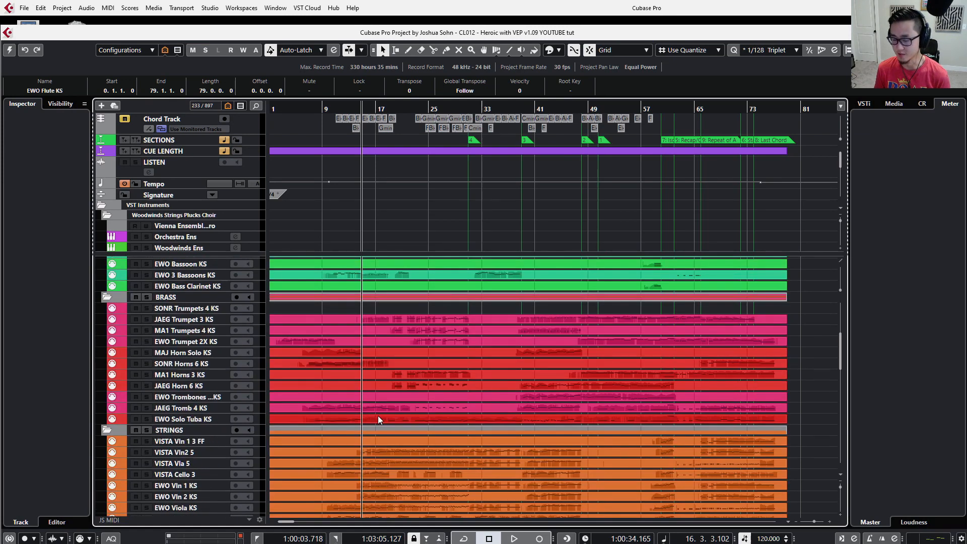
{"action": "scroll", "coordinate": [378, 415], "scroll_direction": "down", "scroll_amount": 5}
{"action": "left_click", "coordinate": [396, 296]}
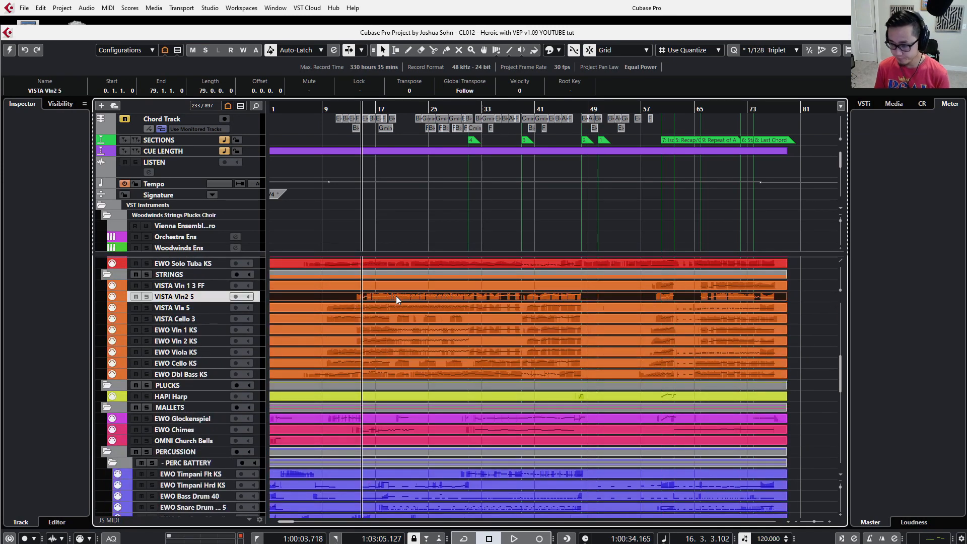
{"action": "left_click", "coordinate": [452, 225]}
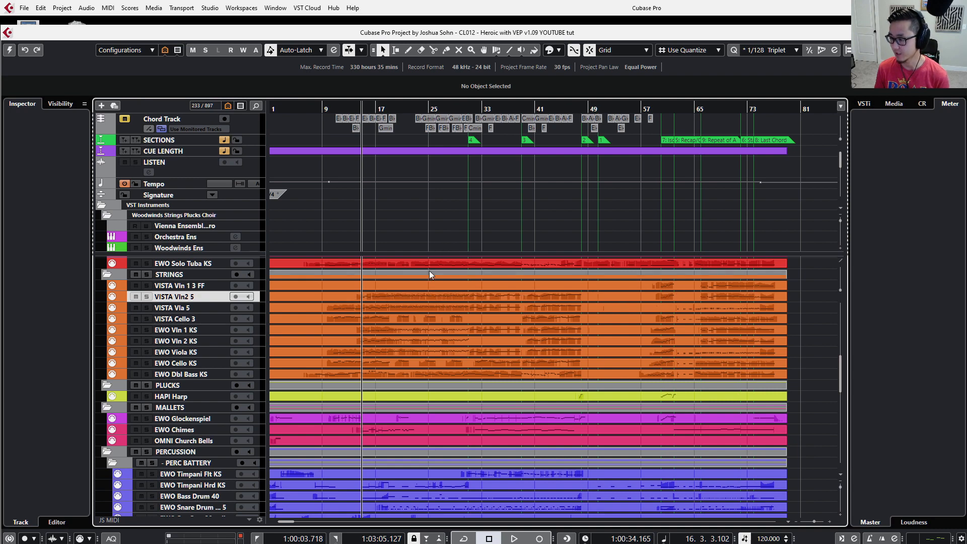
Copy the VISTA Vln2 5 part into the Untitled1 project's Kontakt 01 track and set the locators around the pasted part.
{"action": "left_click", "coordinate": [428, 298]}
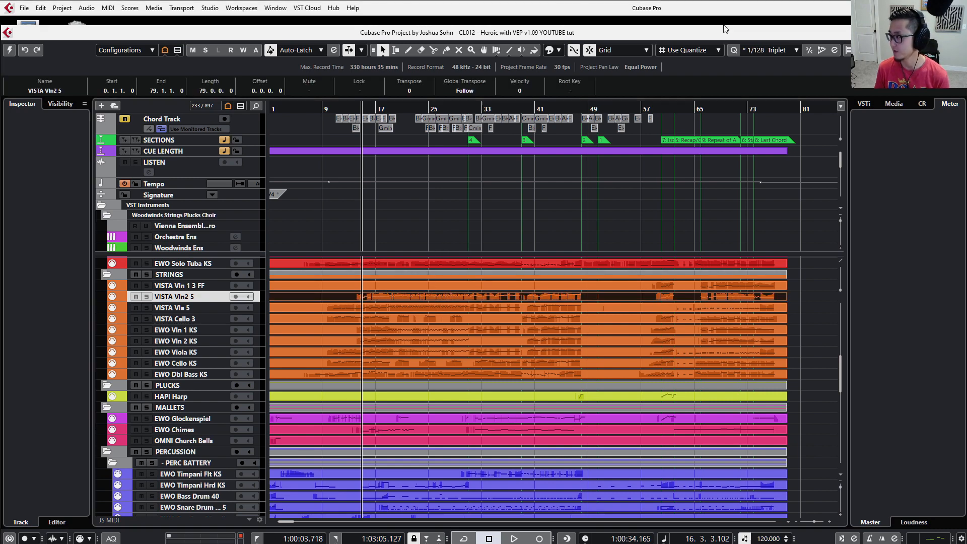
{"action": "left_click_drag", "start_coordinate": [724, 30], "coordinate": [674, 137]}
{"action": "left_click", "coordinate": [932, 150]}
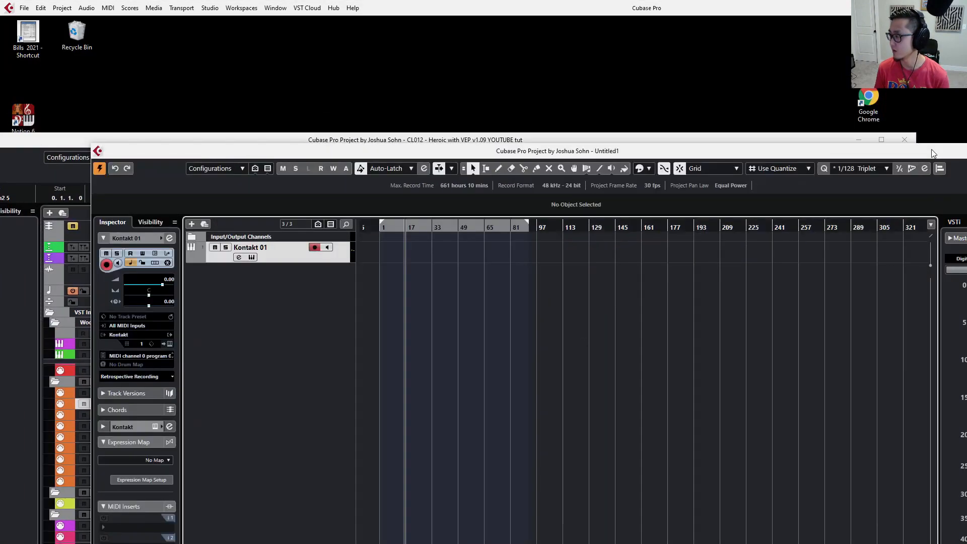
{"action": "double_click", "coordinate": [932, 152]}
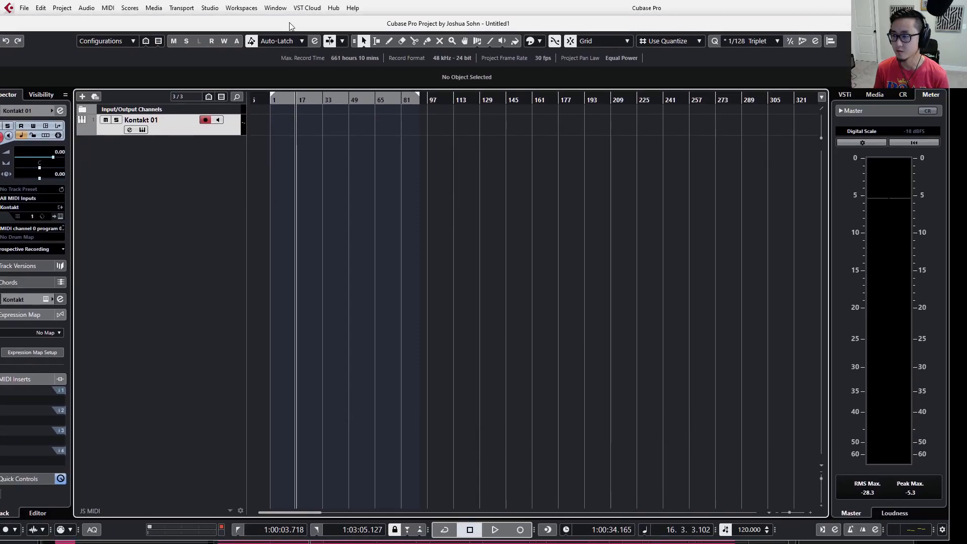
{"action": "key", "text": "shift+KP_Multiply"}
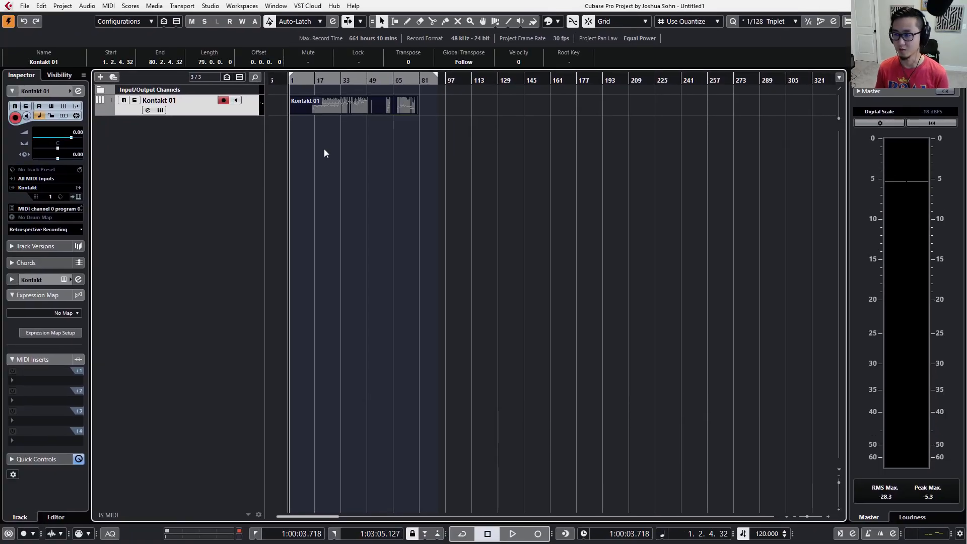
{"action": "scroll", "coordinate": [314, 111], "scroll_direction": "up", "scroll_amount": 2}
{"action": "key", "text": "p"}
{"action": "scroll", "coordinate": [321, 120], "scroll_direction": "left", "scroll_amount": 2}
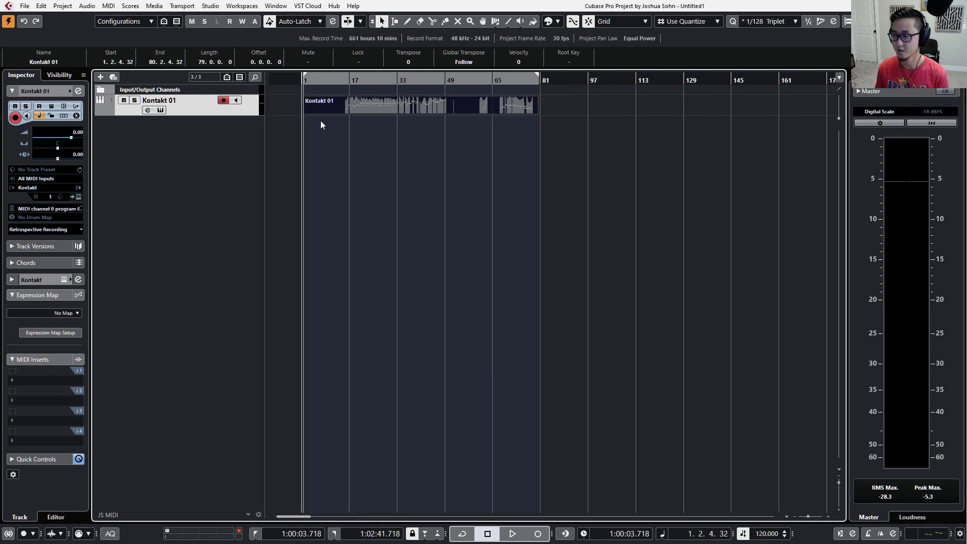
Rename the Kontakt 01 track as JAEG Violins 16.
{"action": "double_click", "coordinate": [184, 100]}
{"action": "key", "text": "Caps_Lock"}
{"action": "type", "text": "JAEG"}
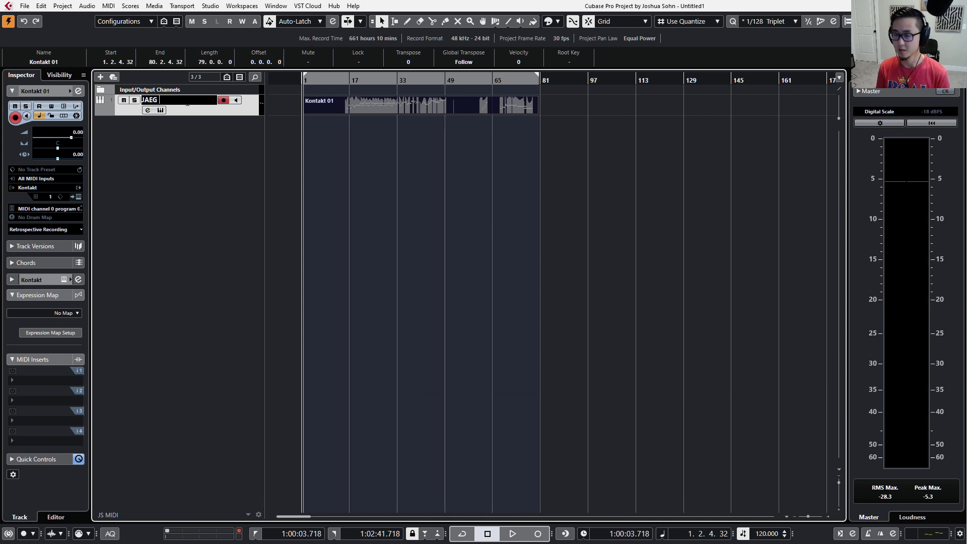
{"action": "key", "text": "Caps_Lock"}
{"action": "type", "text": "Violins 1"}
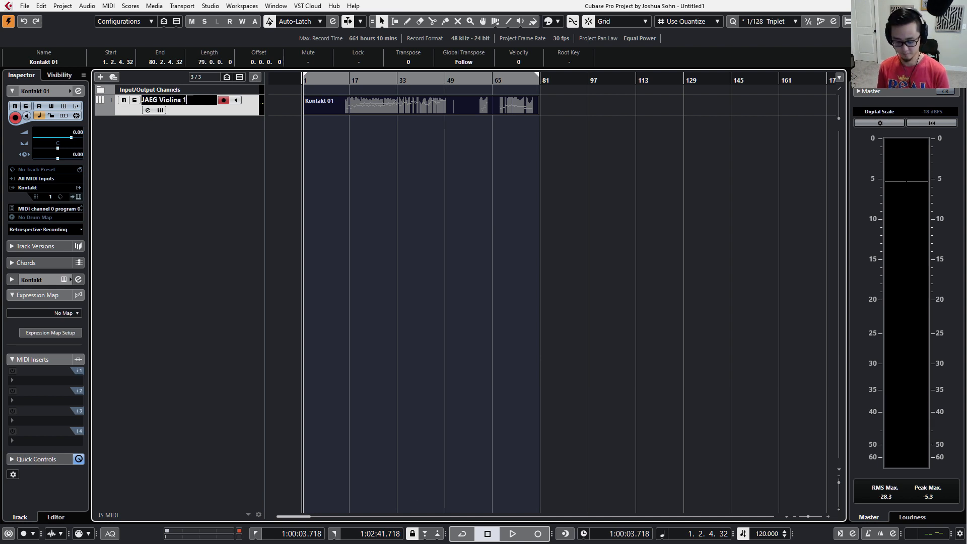
{"action": "type", "text": "6"}
{"action": "key", "text": "Return"}
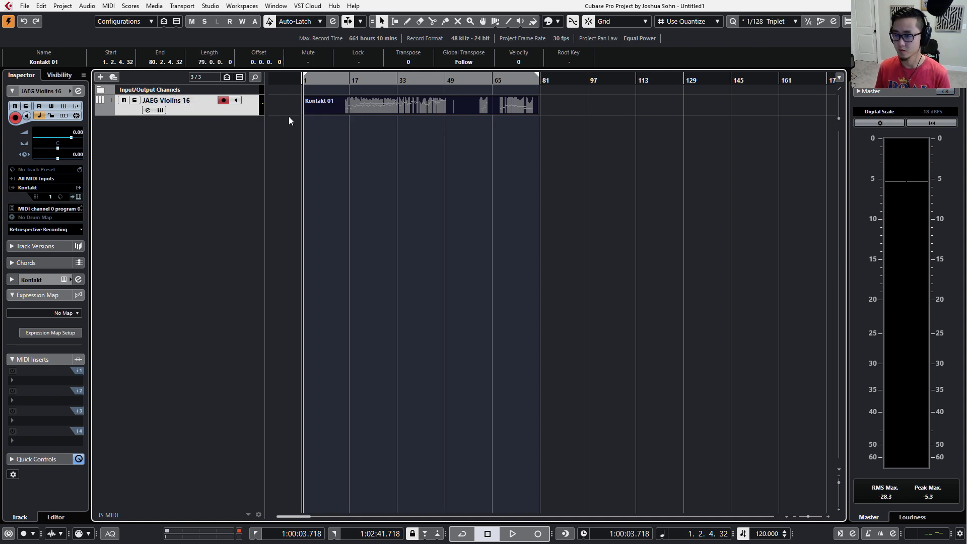
Open the track's Kontakt instrument and the Expression Map Setup, arranged so the Jaeger keyswitch list stays visible beside it.
{"action": "key", "text": "F11"}
{"action": "left_click_drag", "start_coordinate": [401, 44], "coordinate": [522, 31]}
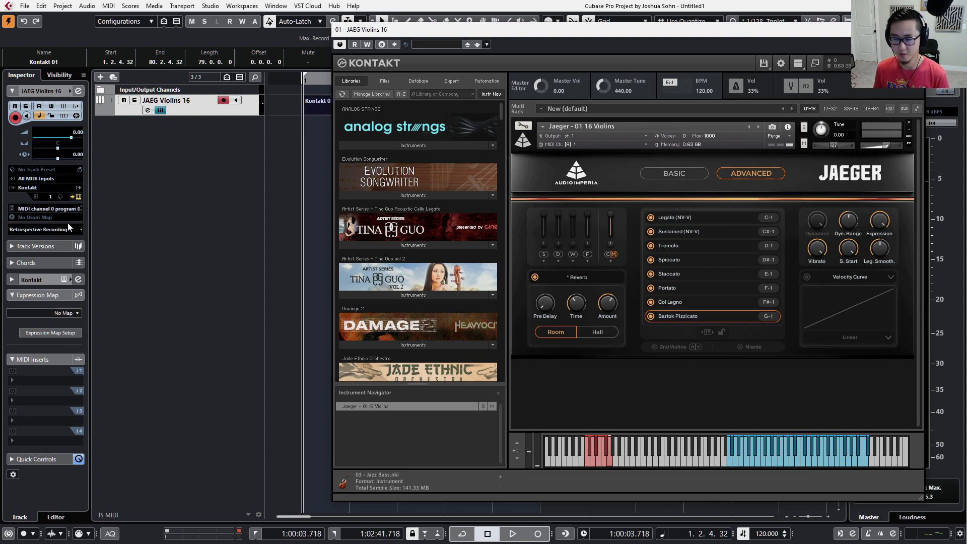
{"action": "left_click", "coordinate": [78, 313]}
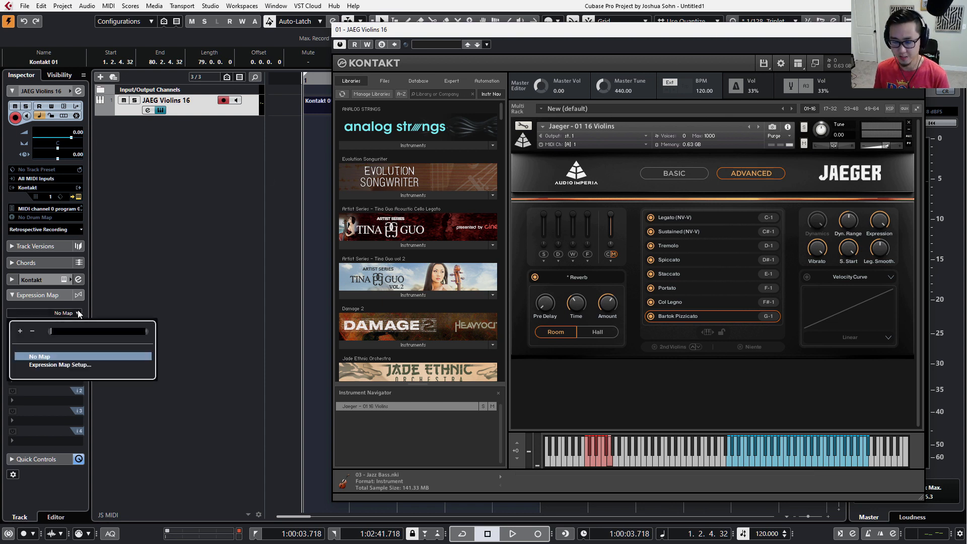
{"action": "left_click", "coordinate": [82, 371]}
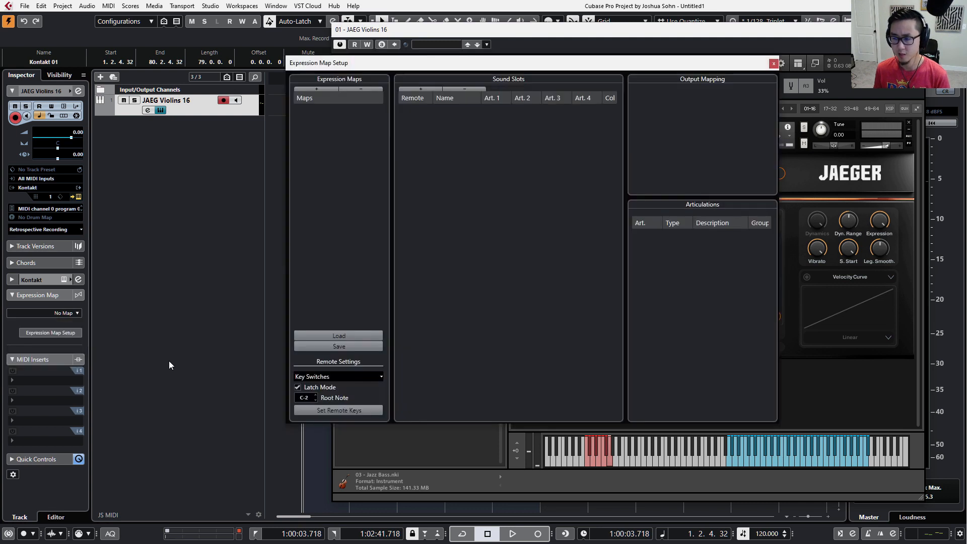
{"action": "left_click_drag", "start_coordinate": [529, 67], "coordinate": [294, 112]}
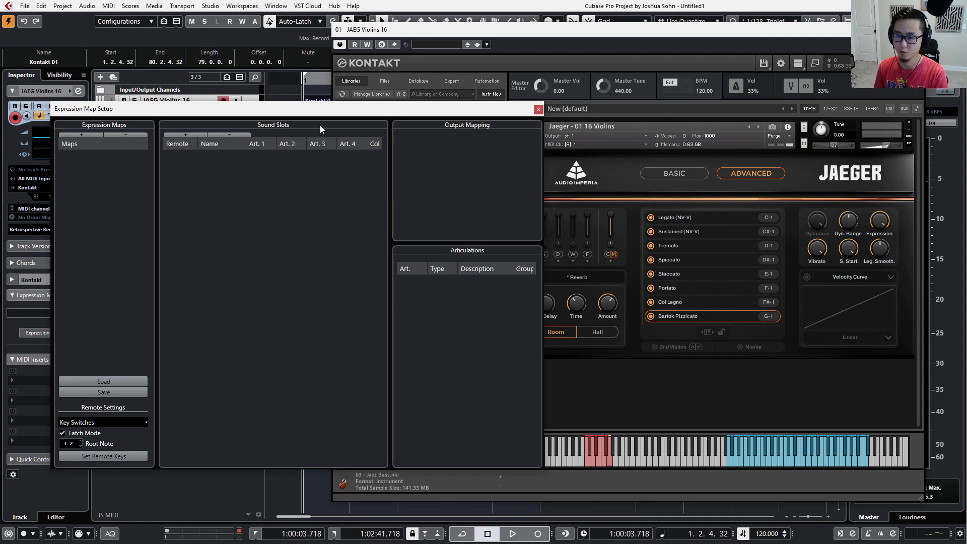
Add a new expression map and name it JAEG Violins 16, reusing the track's name.
{"action": "left_click", "coordinate": [89, 137]}
{"action": "double_click", "coordinate": [83, 156]}
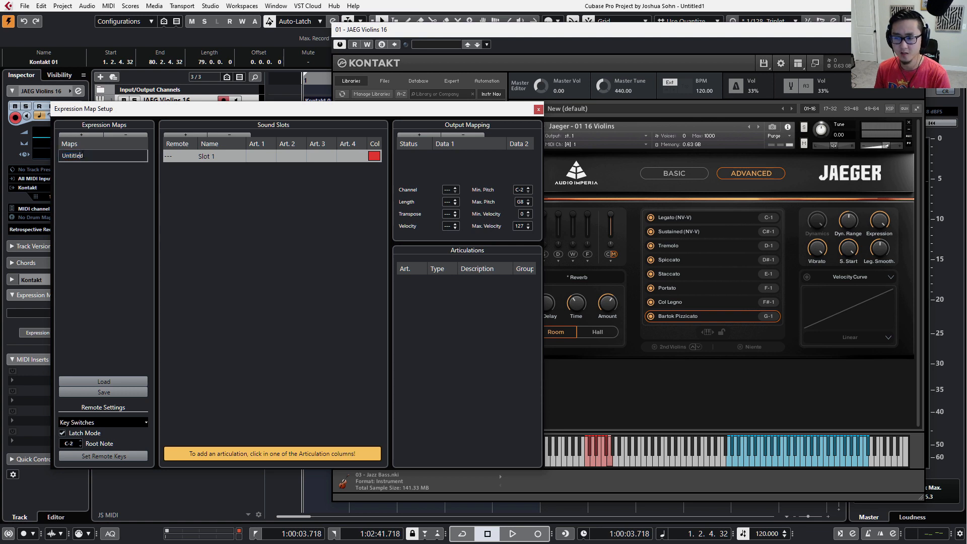
{"action": "key", "text": "Return"}
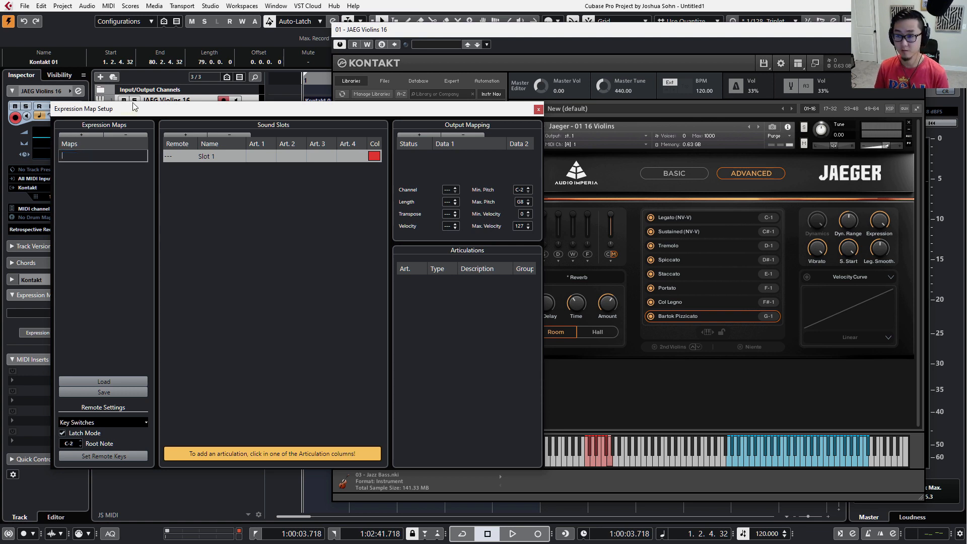
{"action": "double_click", "coordinate": [198, 99]}
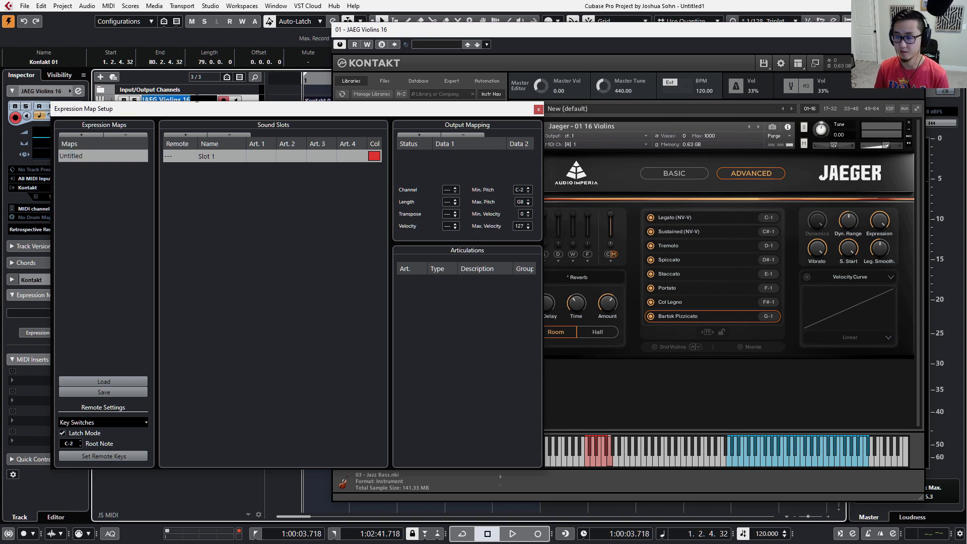
{"action": "left_click_drag", "start_coordinate": [201, 109], "coordinate": [111, 183]}
{"action": "key", "text": "ctrl+c"}
{"action": "double_click", "coordinate": [189, 104]}
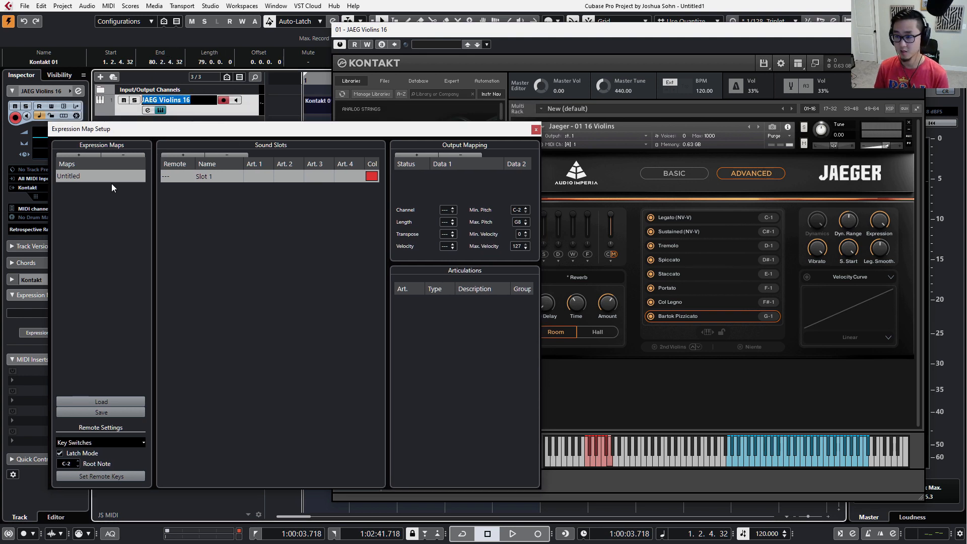
{"action": "double_click", "coordinate": [101, 176]}
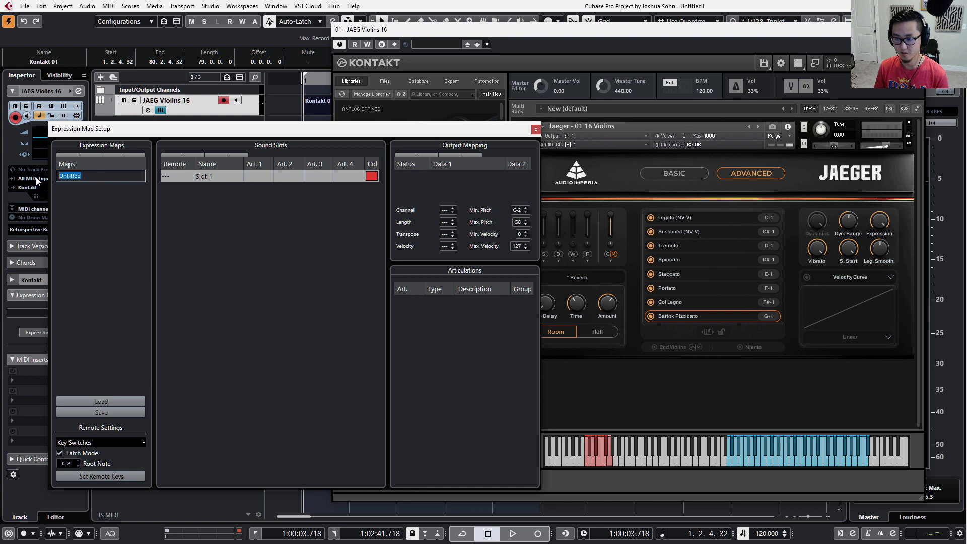
{"action": "key", "text": "ctrl+v"}
{"action": "key", "text": "Return"}
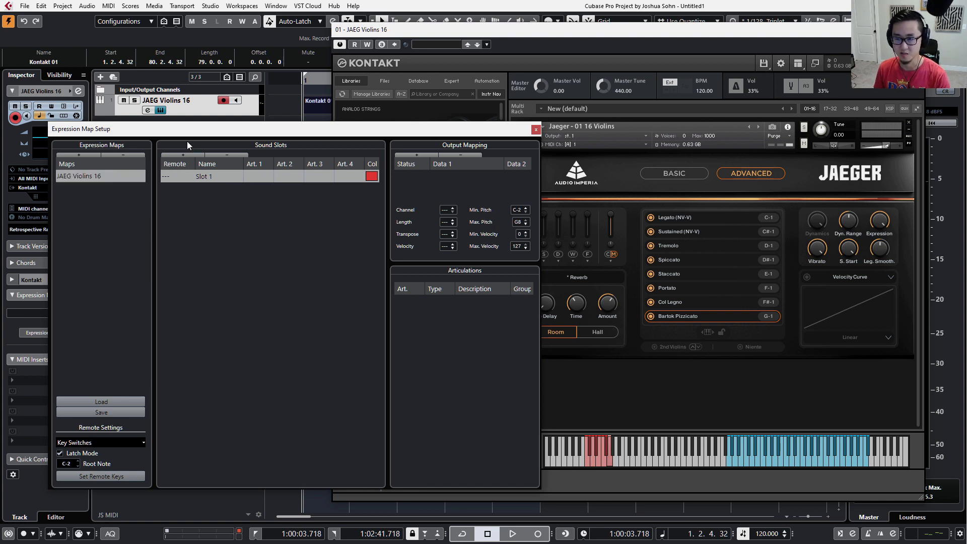
Name the map's first sound slot Legato and add a second slot named Sustained.
{"action": "left_click_drag", "start_coordinate": [188, 135], "coordinate": [189, 108]}
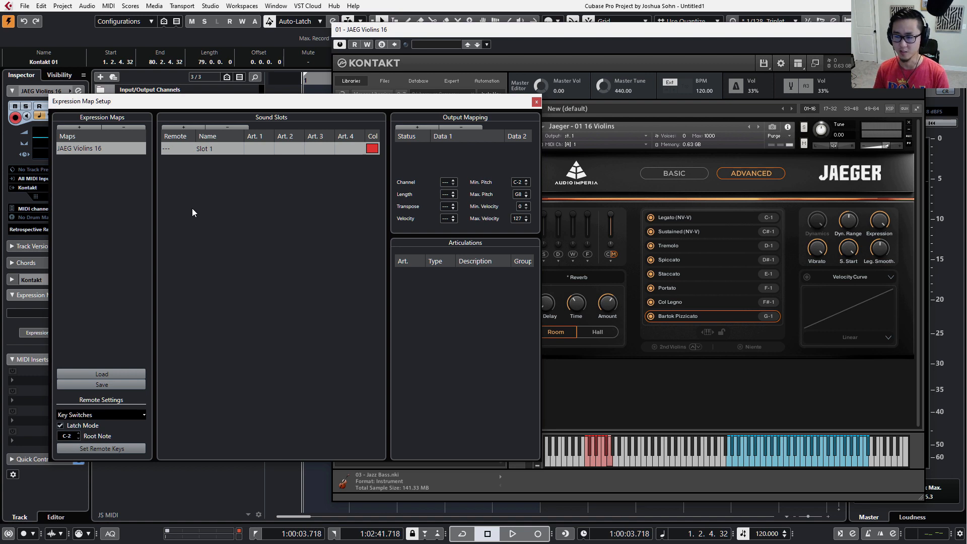
{"action": "double_click", "coordinate": [216, 148]}
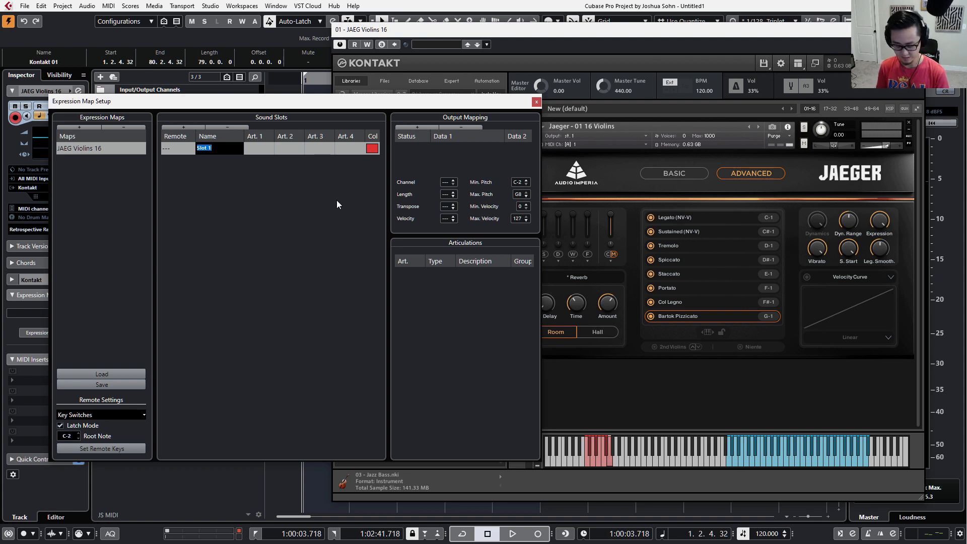
{"action": "type", "text": "Legato"}
{"action": "key", "text": "Return"}
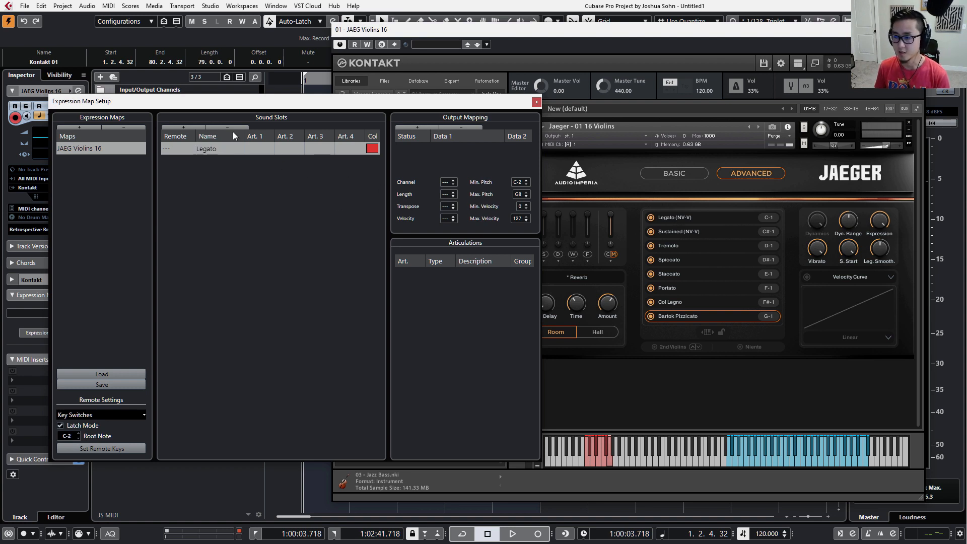
{"action": "left_click", "coordinate": [197, 128]}
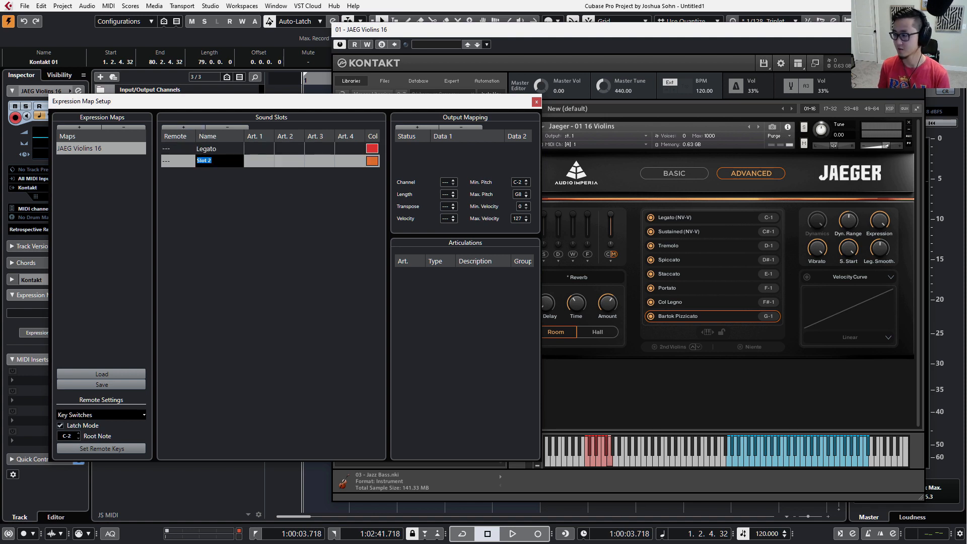
{"action": "type", "text": "Sustained"}
{"action": "key", "text": "Return"}
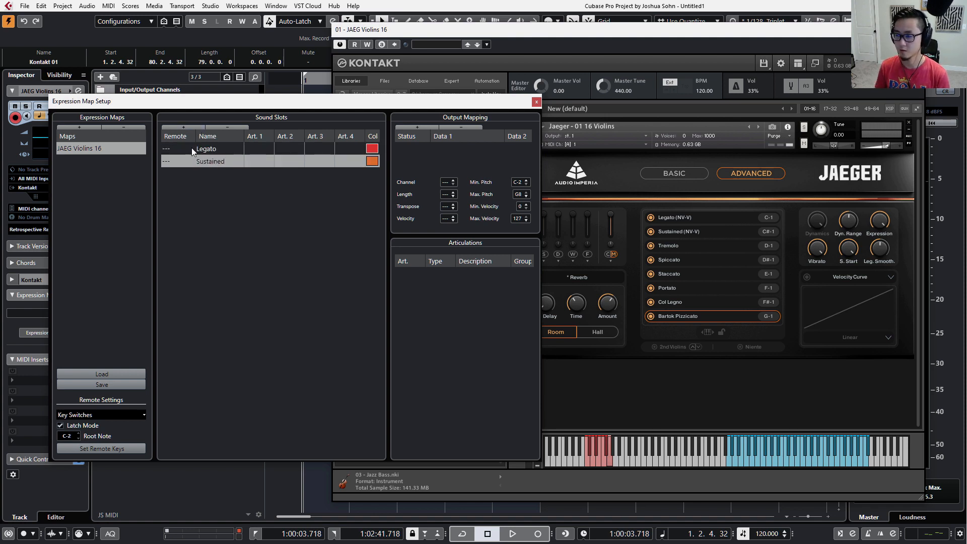
Add two more sound slots to the map, named Tremolo and Spiccato.
{"action": "left_click", "coordinate": [190, 125]}
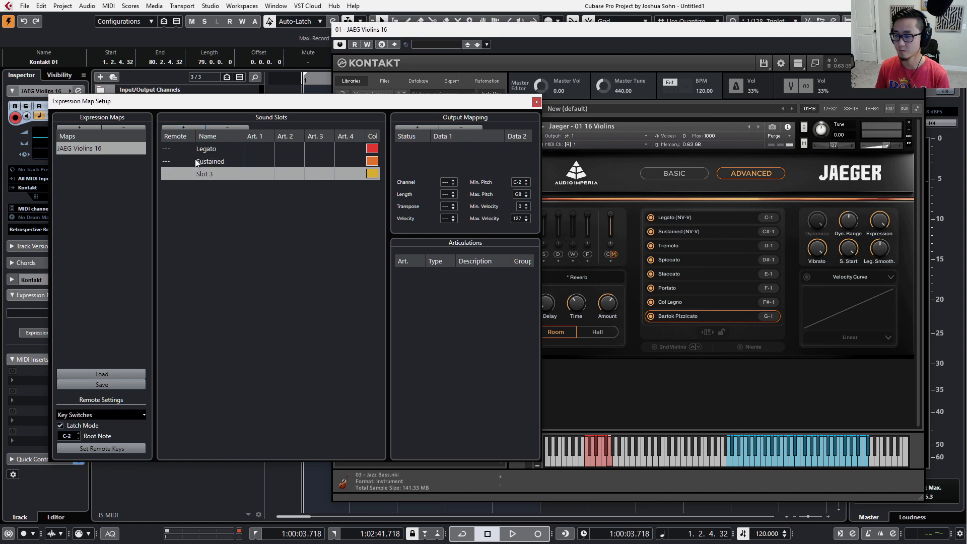
{"action": "double_click", "coordinate": [204, 173]}
{"action": "type", "text": "Tremolo"}
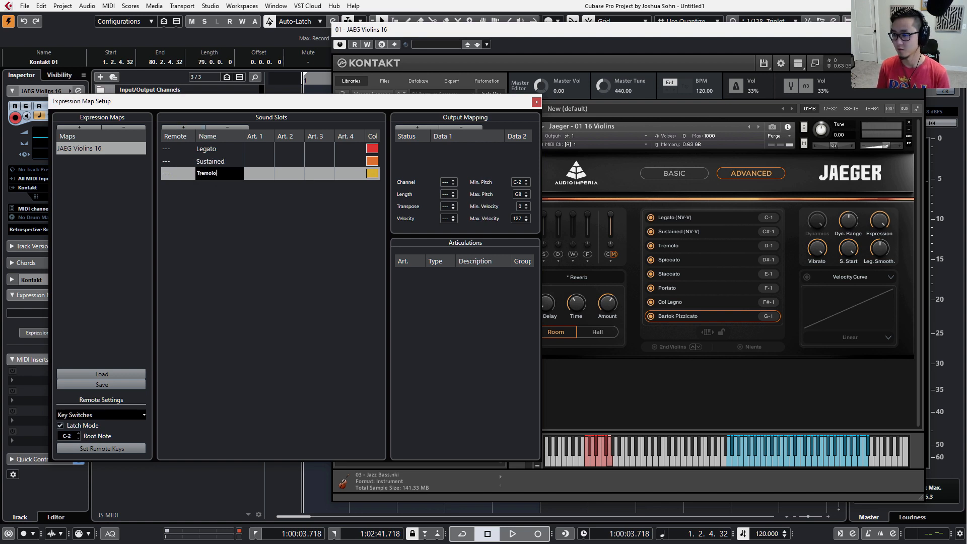
{"action": "key", "text": "Return"}
{"action": "left_click", "coordinate": [186, 128]}
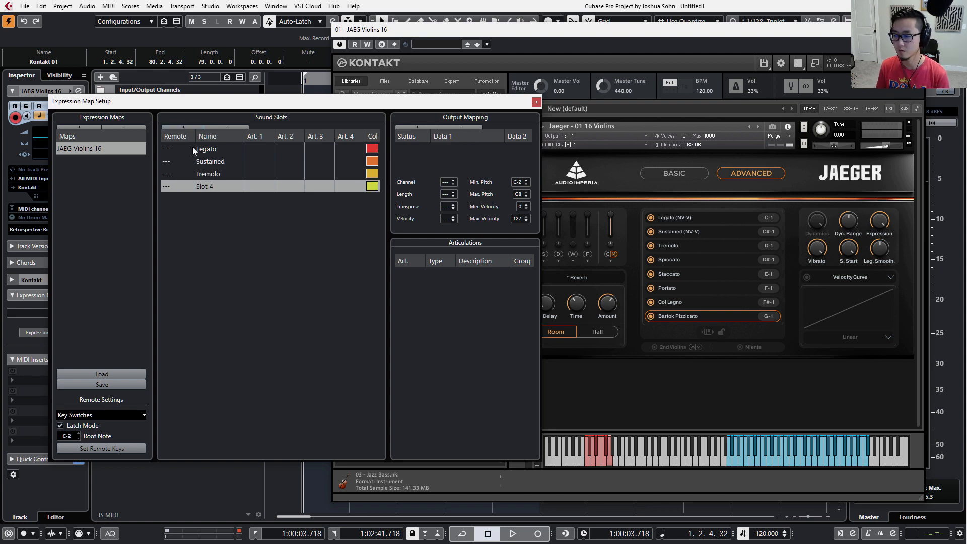
{"action": "double_click", "coordinate": [210, 189]}
{"action": "type", "text": "Spiccato"}
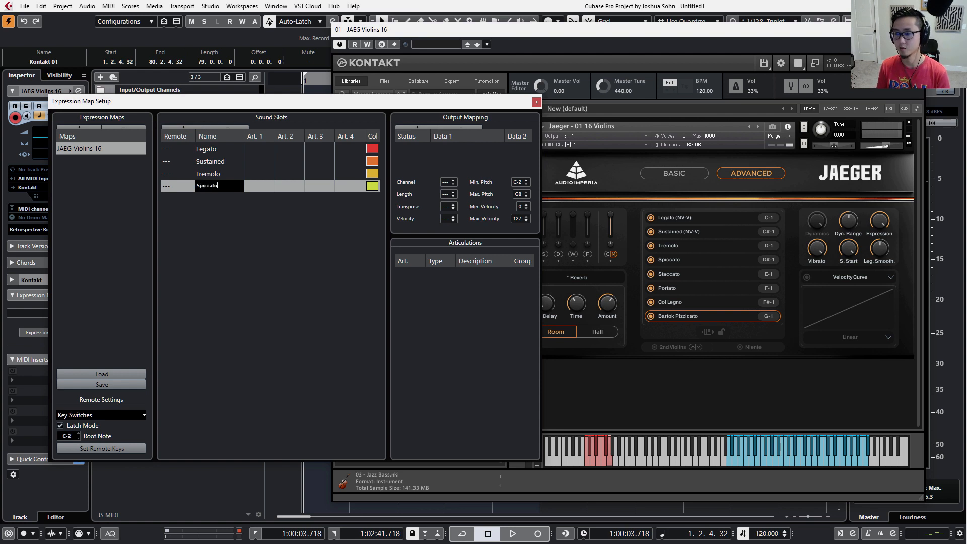
{"action": "key", "text": "Return"}
Add a fifth sound slot named Staccato and a sixth named Portato.
{"action": "left_click", "coordinate": [171, 127]}
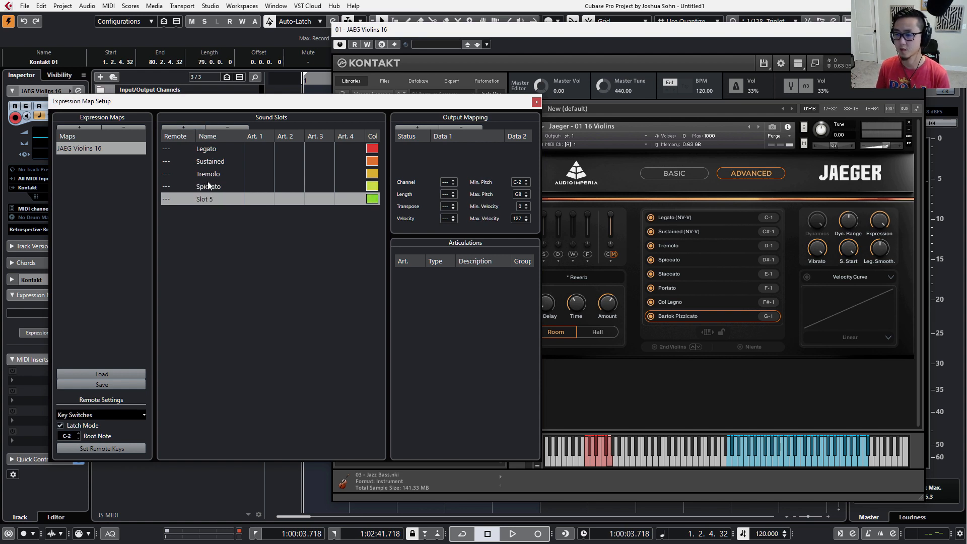
{"action": "type", "text": "Staccato"}
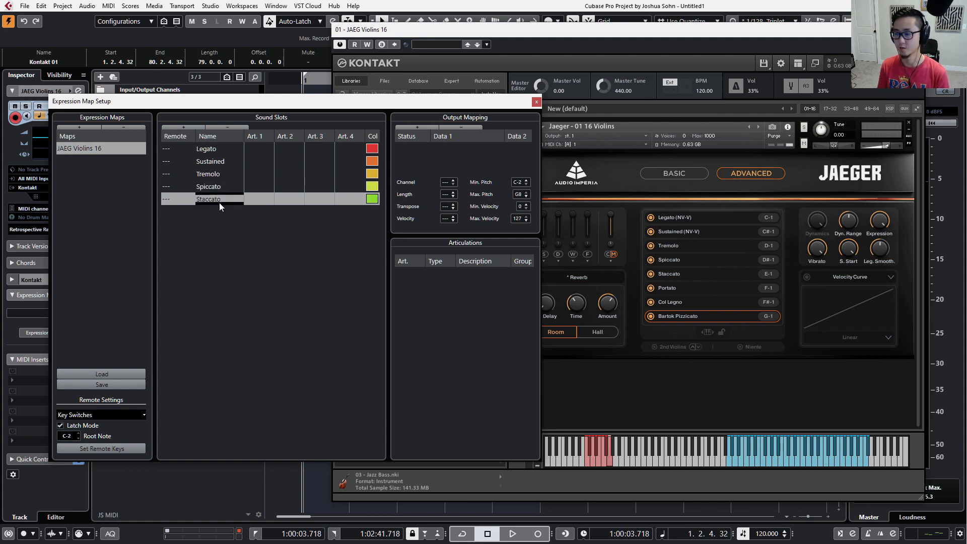
{"action": "left_click", "coordinate": [194, 126]}
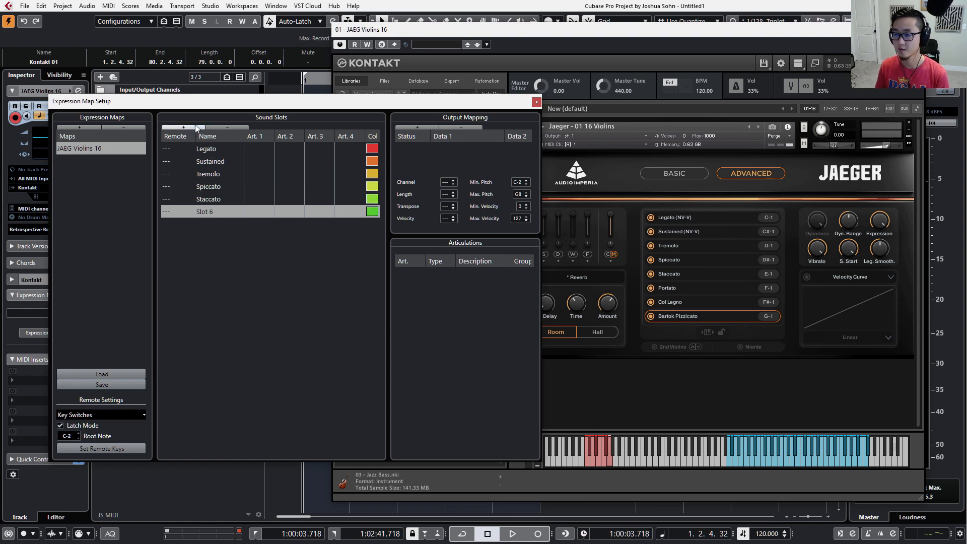
{"action": "left_click", "coordinate": [208, 203]}
{"action": "double_click", "coordinate": [204, 211]}
{"action": "type", "text": "Po"}
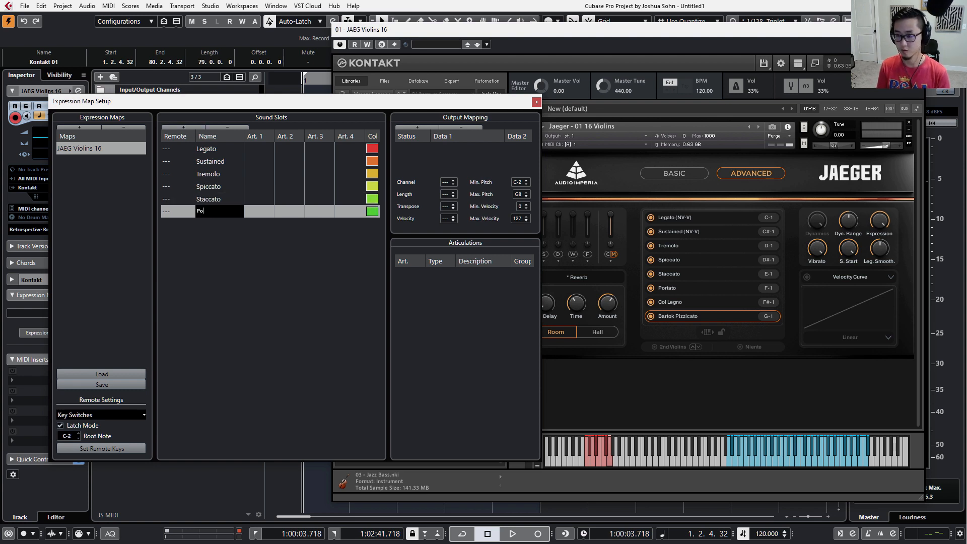
{"action": "type", "text": "rtato"}
{"action": "key", "text": "Return"}
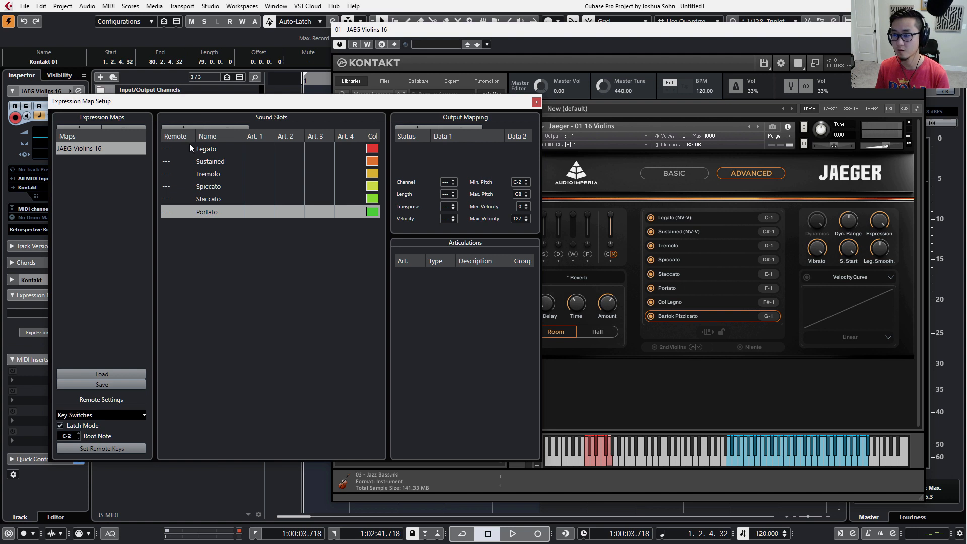
Add a seventh sound slot named Col Legno and an eighth named Bartok Pizz.
{"action": "left_click", "coordinate": [185, 127]}
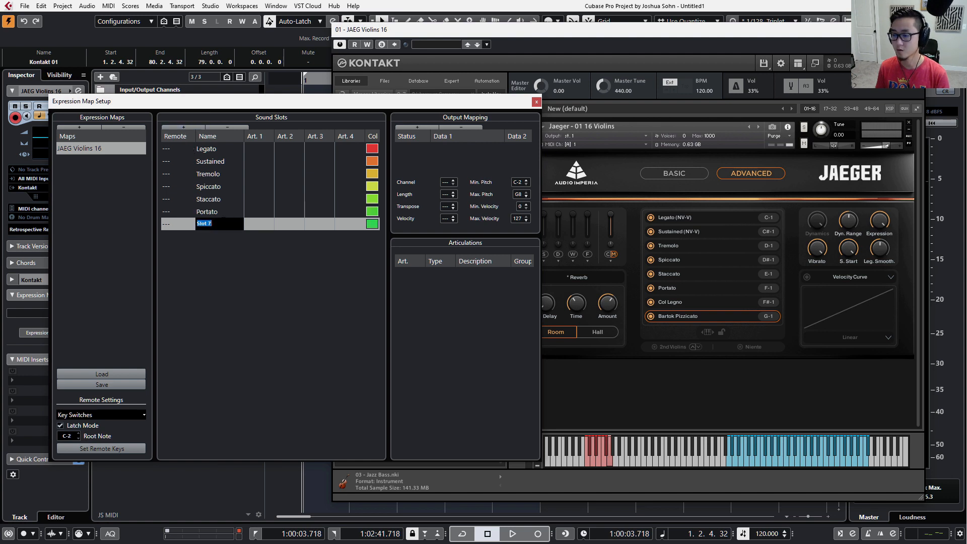
{"action": "type", "text": "Col Legno"}
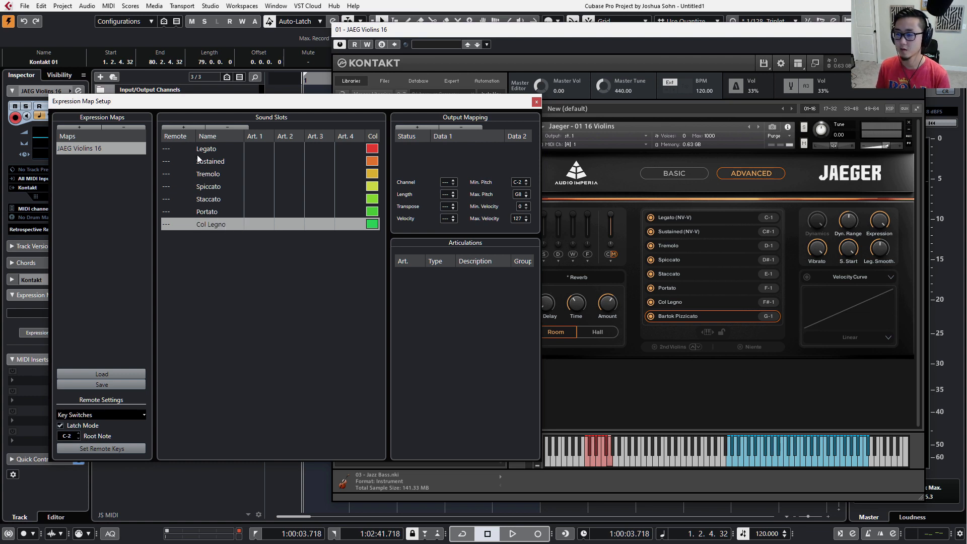
{"action": "left_click", "coordinate": [189, 126]}
{"action": "double_click", "coordinate": [208, 240]}
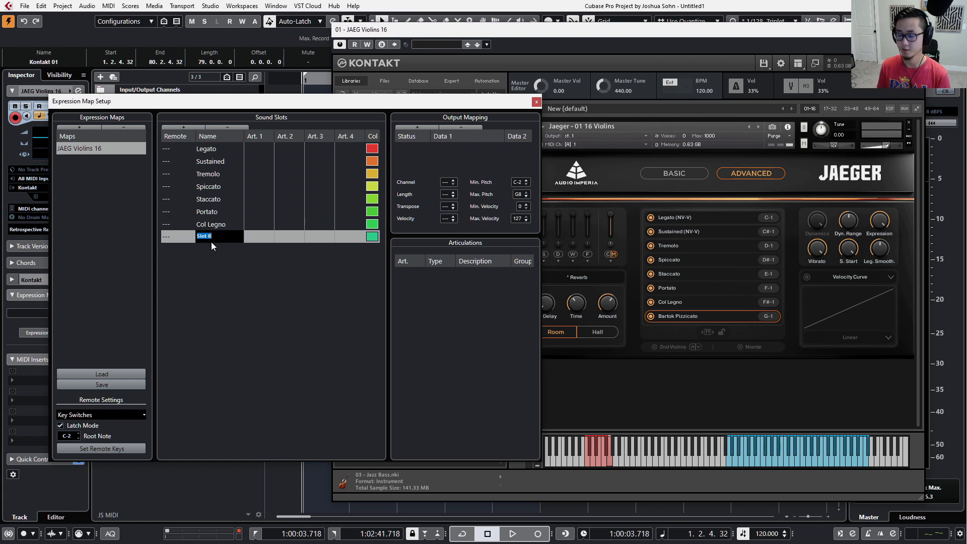
{"action": "type", "text": "Bartok"}
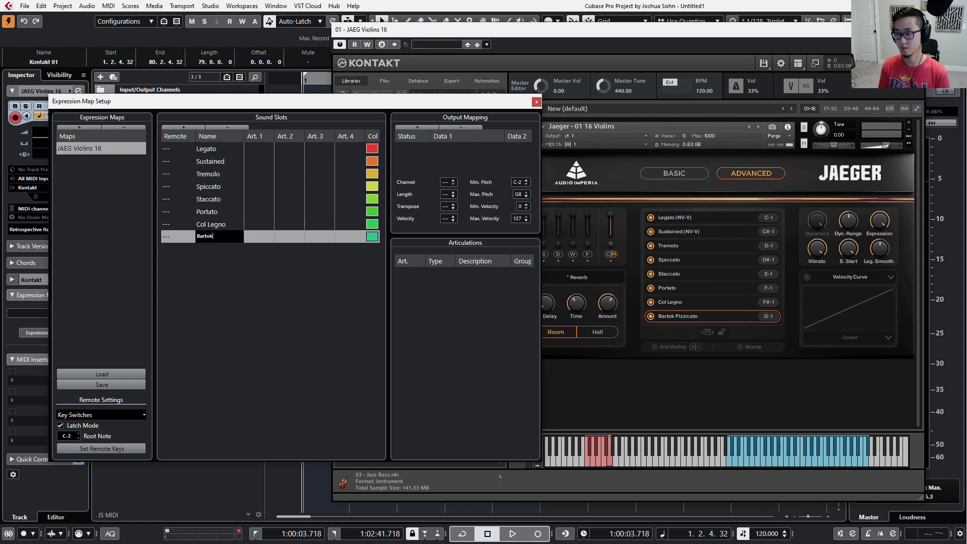
{"action": "type", "text": " Pizz"}
{"action": "key", "text": "Return"}
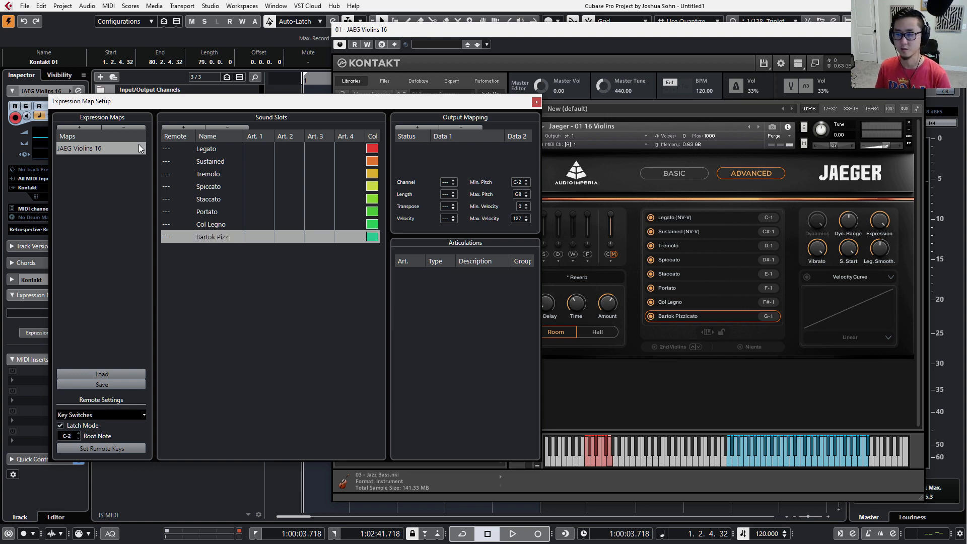
{"action": "left_click", "coordinate": [208, 146]}
{"action": "left_click", "coordinate": [212, 160]}
{"action": "left_click", "coordinate": [217, 185]}
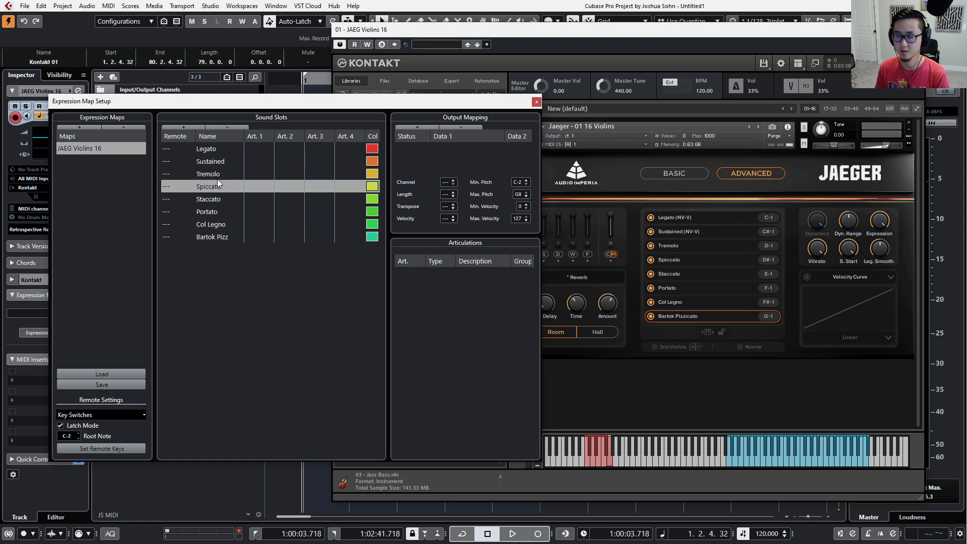
{"action": "left_click", "coordinate": [218, 175]}
{"action": "left_click", "coordinate": [219, 183]}
Add a Note-On output mapping to the Legato sound slot and set its note to C-1.
{"action": "left_click", "coordinate": [211, 150]}
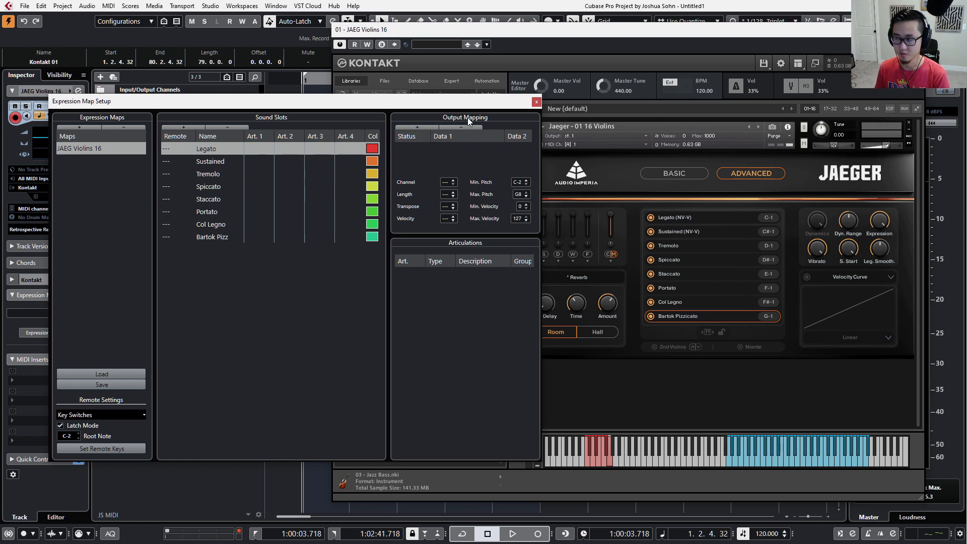
{"action": "left_click", "coordinate": [428, 128]}
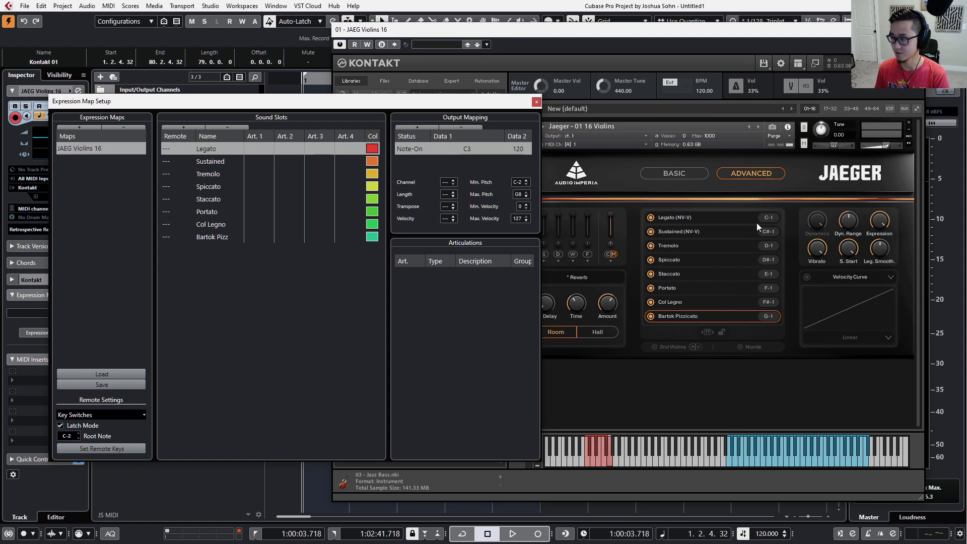
{"action": "double_click", "coordinate": [480, 148]}
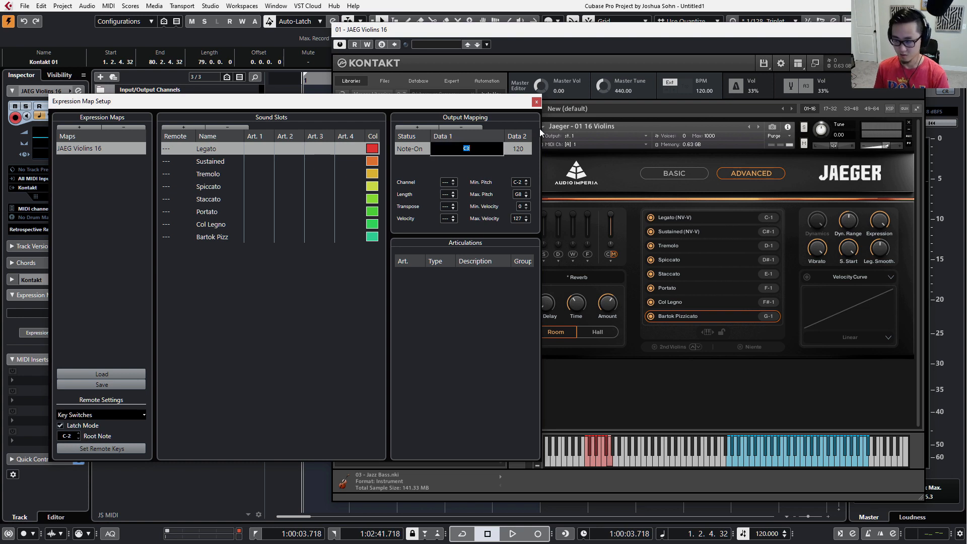
{"action": "type", "text": "c-1"}
{"action": "key", "text": "Return"}
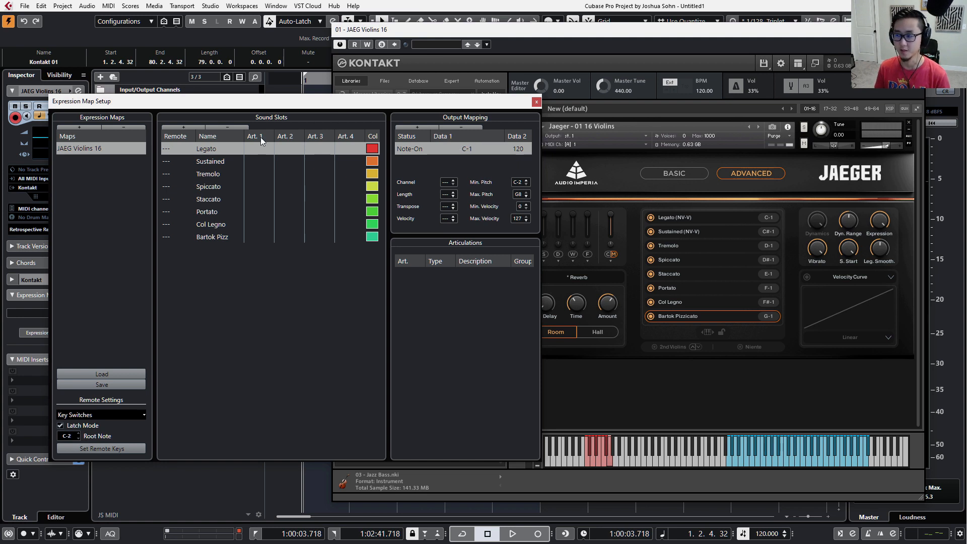
Give the Sustained sound slot a Note-On output mapping with the note C#-1.
{"action": "left_click", "coordinate": [222, 173]}
{"action": "left_click", "coordinate": [222, 161]}
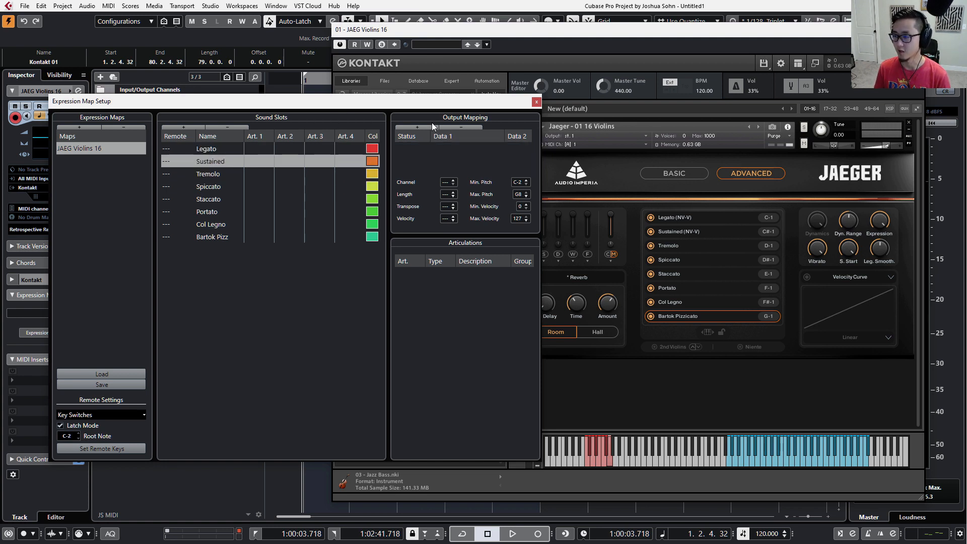
{"action": "left_click", "coordinate": [431, 125]}
{"action": "double_click", "coordinate": [466, 151]}
{"action": "type", "text": "c#-1"}
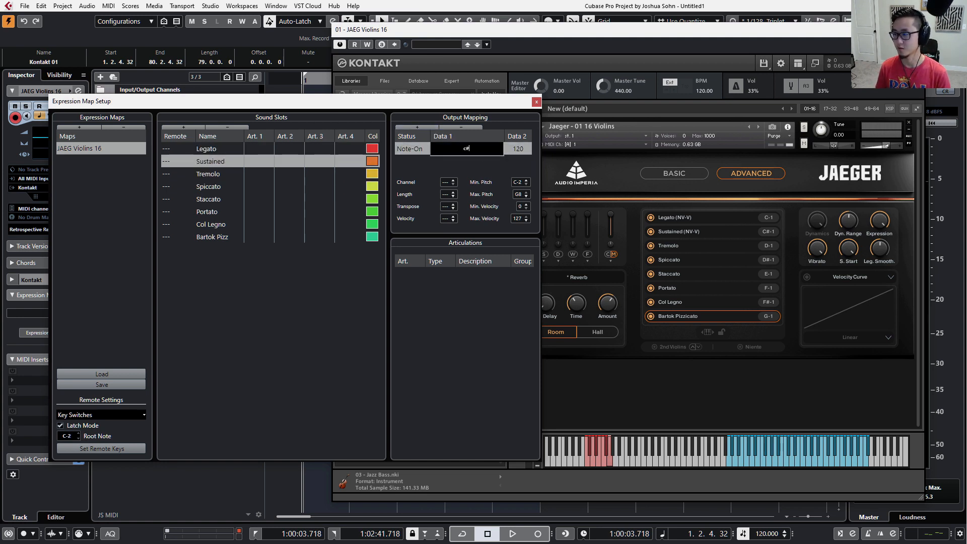
{"action": "key", "text": "Return"}
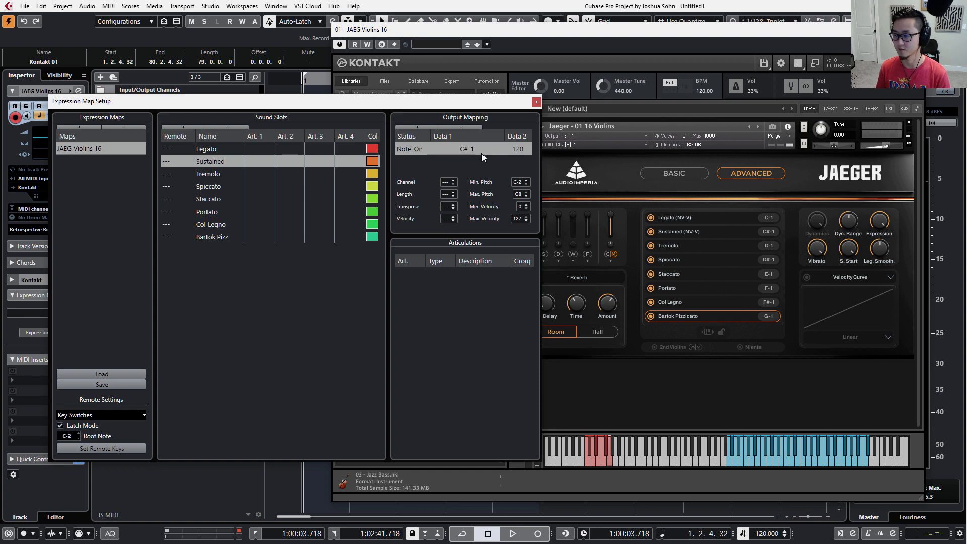
Give the Tremolo sound slot a Note-On output mapping with the note D-1.
{"action": "left_click", "coordinate": [205, 176]}
{"action": "left_click", "coordinate": [413, 129]}
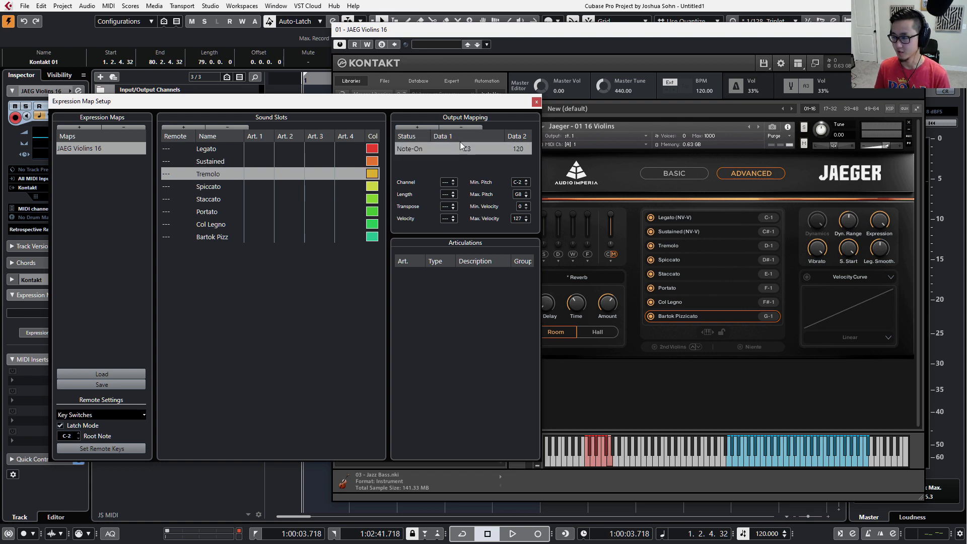
{"action": "left_click", "coordinate": [460, 147]}
{"action": "type", "text": "d-1"}
{"action": "key", "text": "Return"}
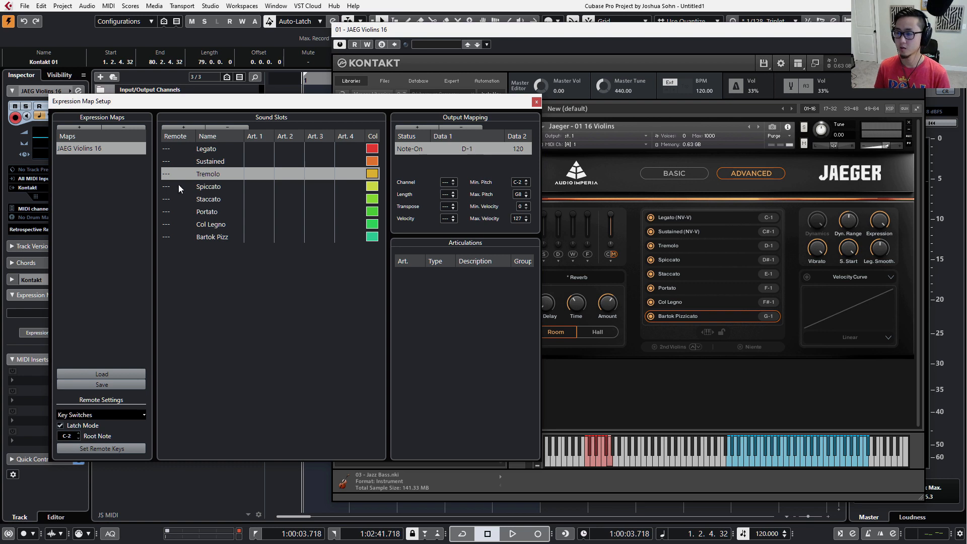
Give the Spiccato sound slot a Note-On output mapping with the note D#-1.
{"action": "left_click", "coordinate": [220, 188]}
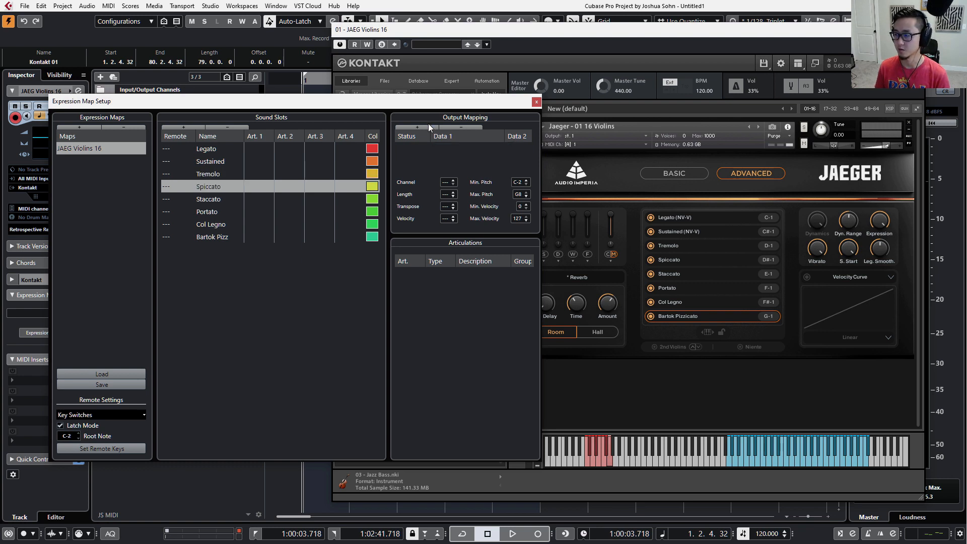
{"action": "left_click", "coordinate": [428, 124]}
{"action": "left_click", "coordinate": [468, 147]}
{"action": "type", "text": "d#-1"}
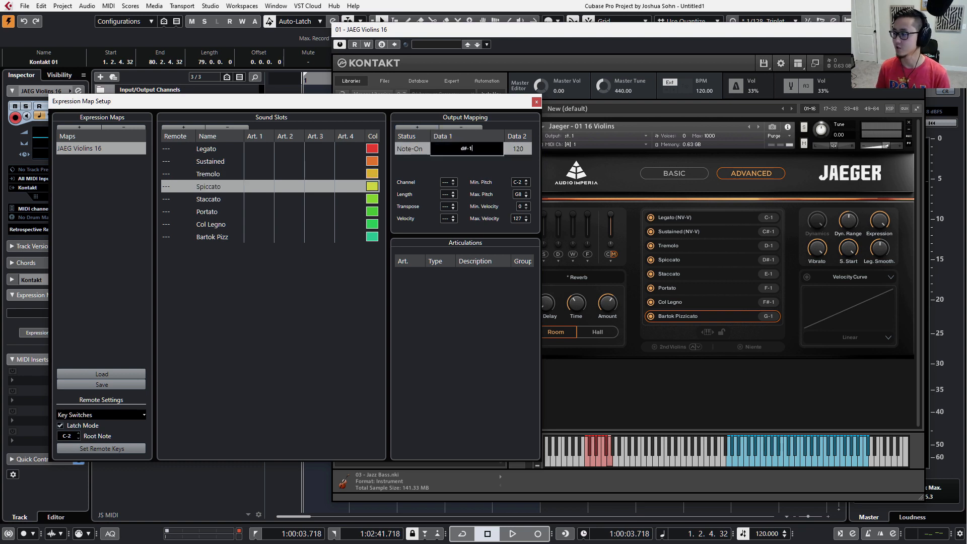
{"action": "key", "text": "Return"}
Give the Staccato sound slot a Note-On output mapping with the note E-1.
{"action": "left_click", "coordinate": [203, 201]}
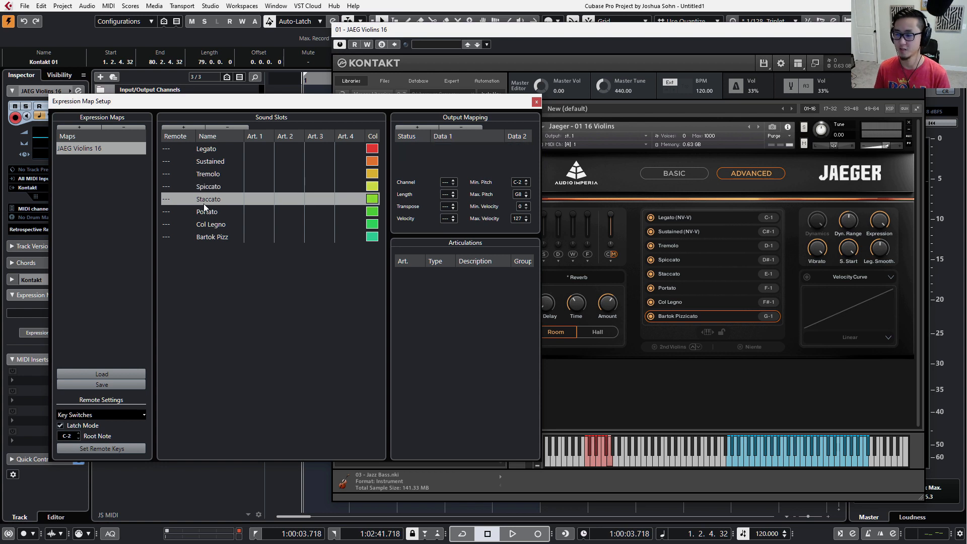
{"action": "left_click", "coordinate": [429, 126]}
{"action": "double_click", "coordinate": [461, 151]}
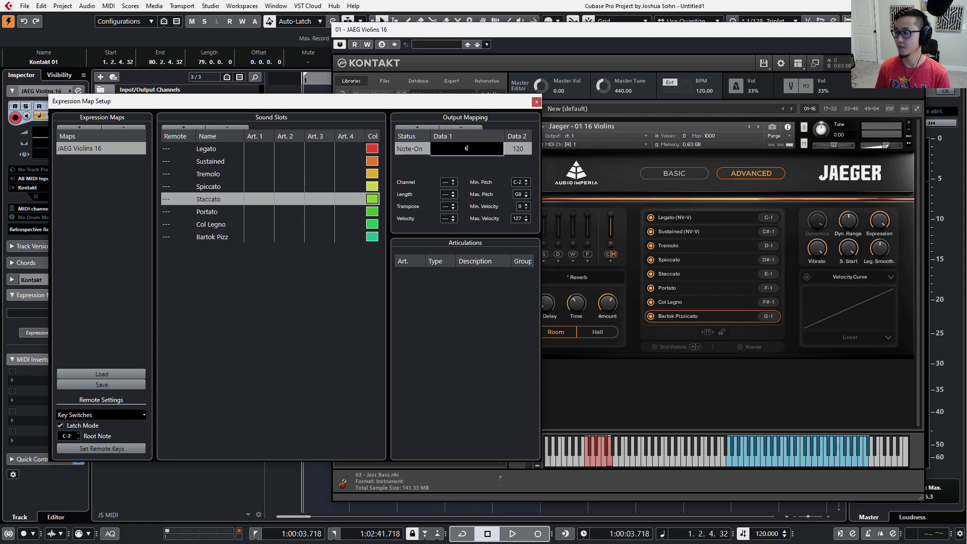
{"action": "type", "text": "E0"}
{"action": "key", "text": "Return"}
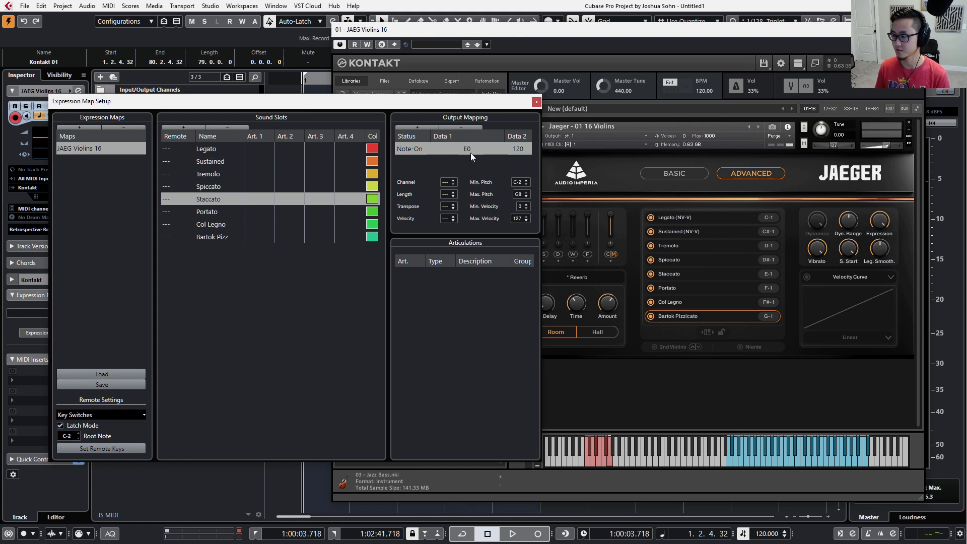
{"action": "double_click", "coordinate": [471, 153]}
{"action": "type", "text": "d"}
{"action": "key", "text": "Return"}
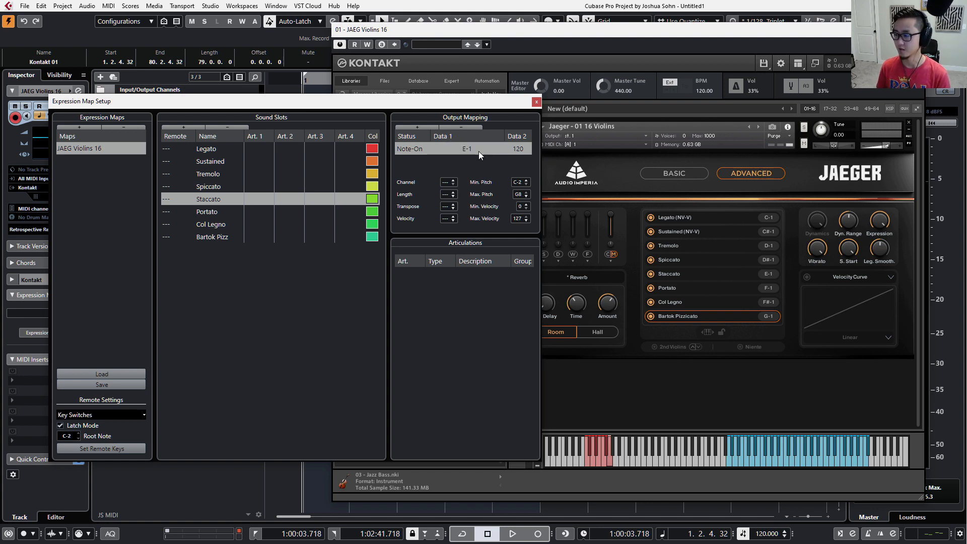
Give the Portato sound slot a Note-On output mapping with the note F-1.
{"action": "left_click", "coordinate": [207, 212]}
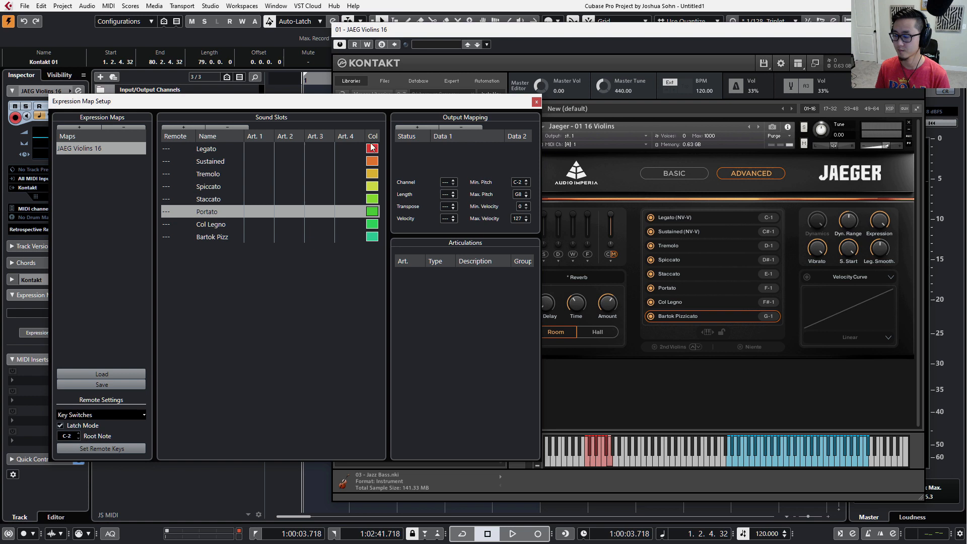
{"action": "left_click", "coordinate": [418, 126]}
{"action": "double_click", "coordinate": [459, 147]}
{"action": "type", "text": "f-1"}
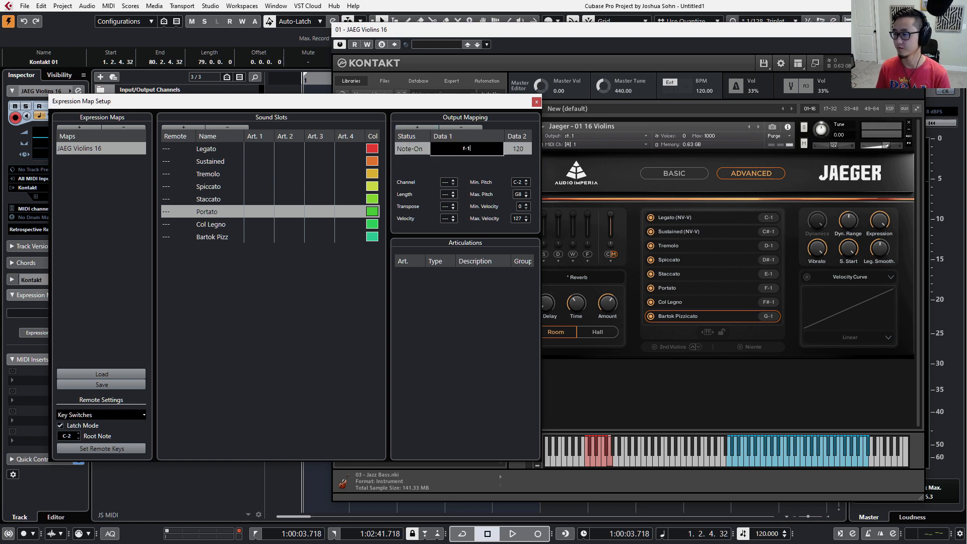
{"action": "key", "text": "Return"}
Give the Col Legno sound slot a Note-On output mapping with the note F#-1.
{"action": "left_click", "coordinate": [179, 225]}
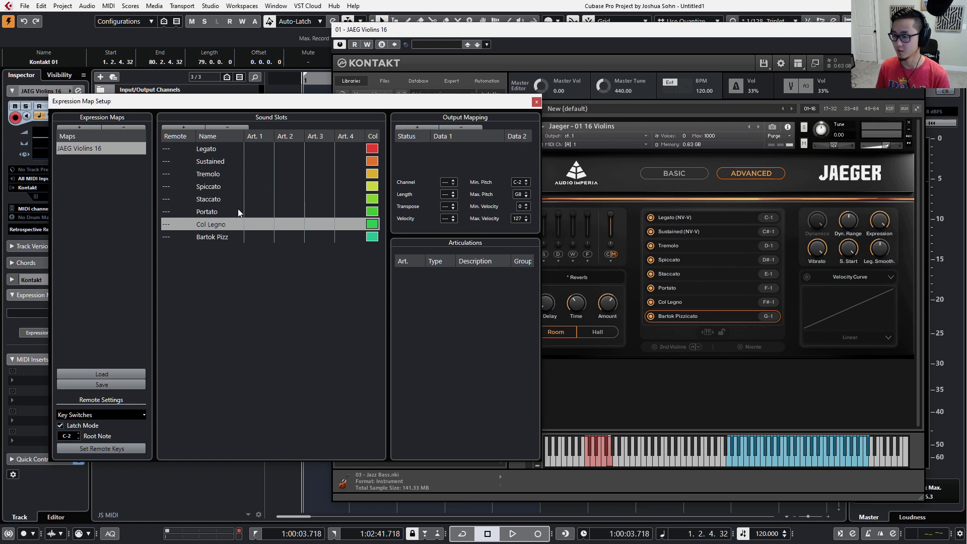
{"action": "left_click", "coordinate": [428, 128]}
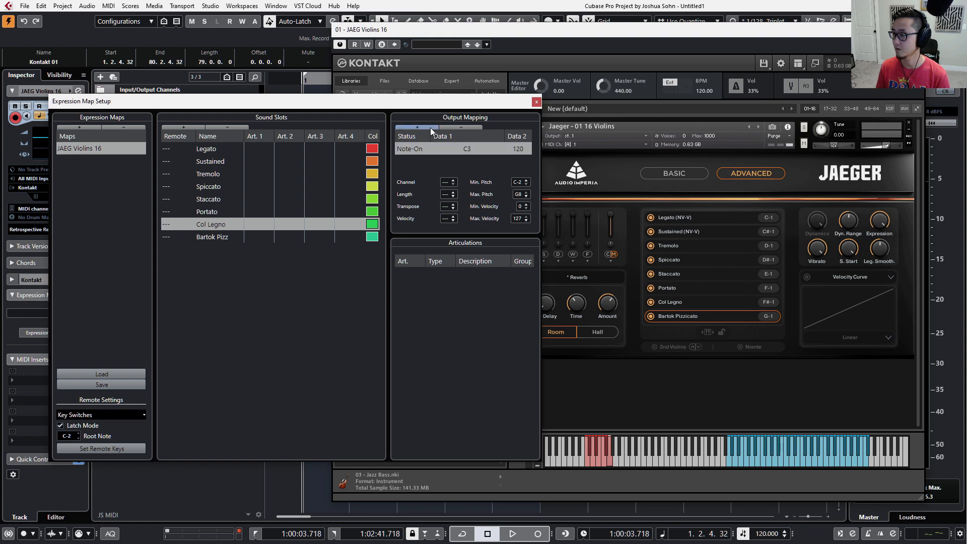
{"action": "double_click", "coordinate": [467, 148]}
{"action": "type", "text": "F#-1"}
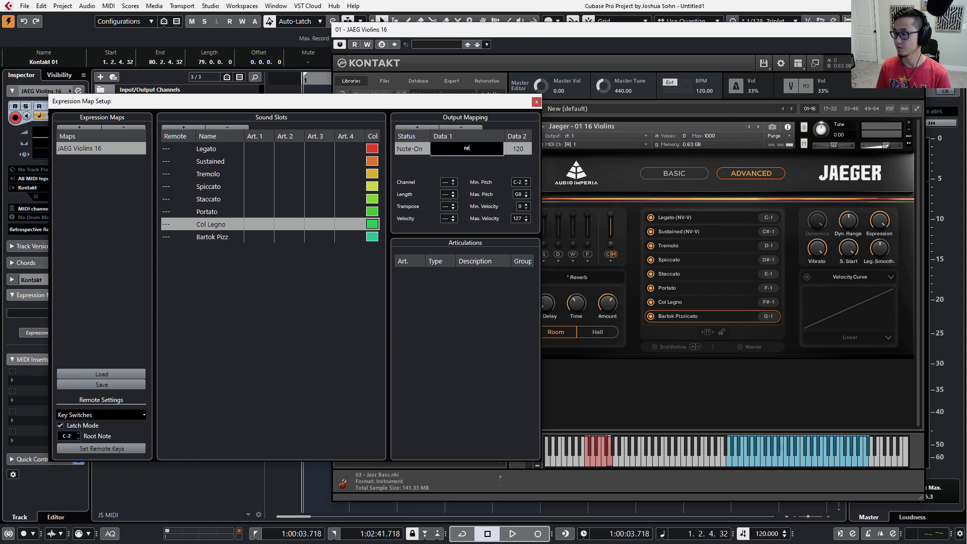
{"action": "key", "text": "Return"}
Give the Bartok Pizz sound slot a Note-On output mapping with the note G-1.
{"action": "left_click", "coordinate": [191, 234]}
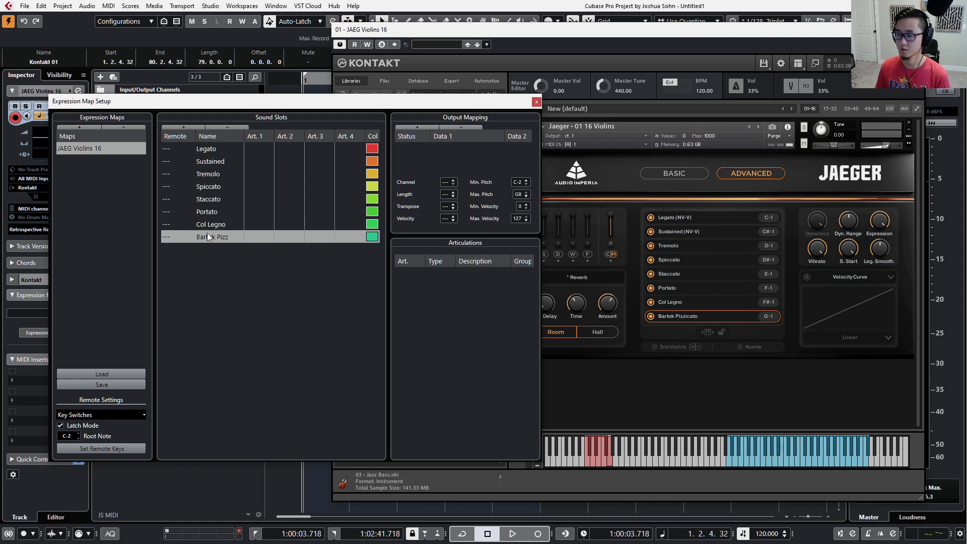
{"action": "left_click", "coordinate": [436, 128]}
{"action": "double_click", "coordinate": [463, 152]}
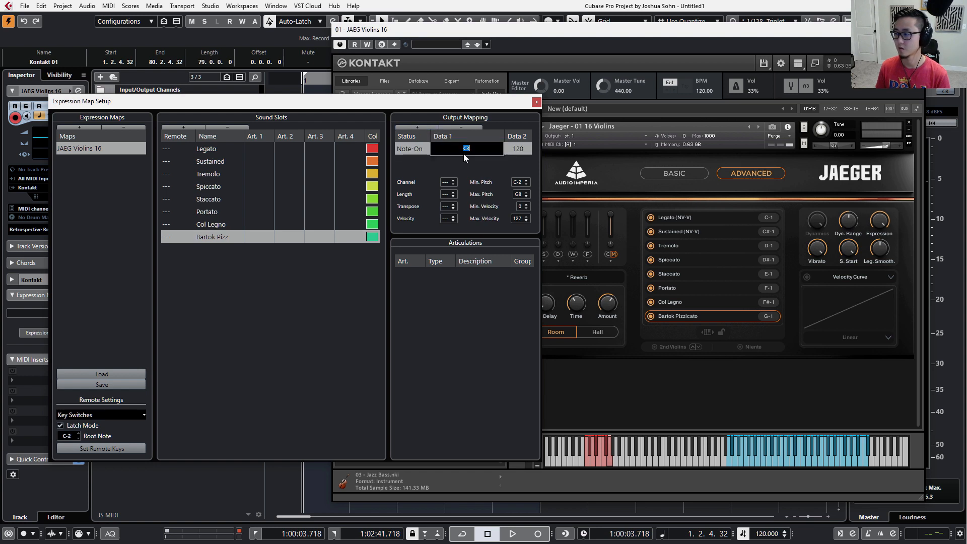
{"action": "type", "text": "G-1"}
{"action": "key", "text": "Return"}
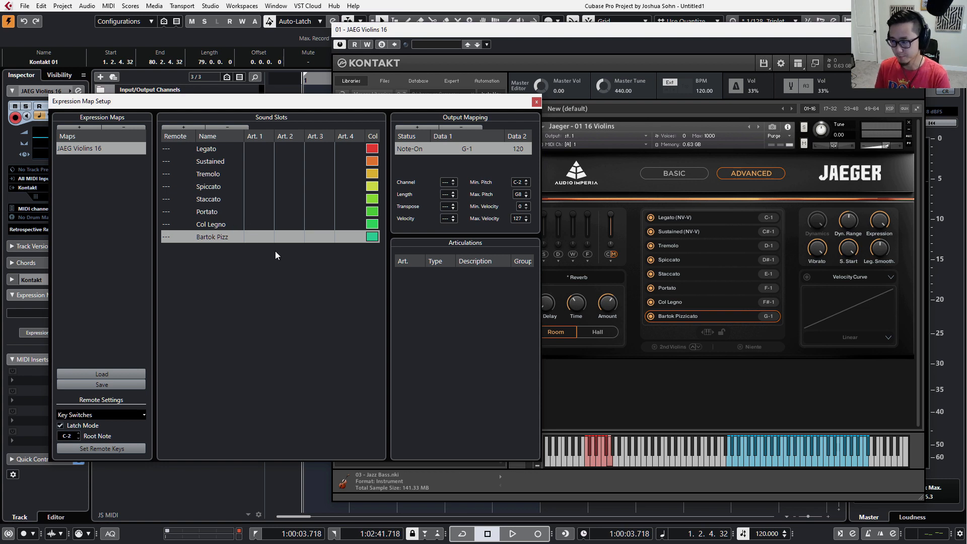
Add a custom articulation to the Legato sound slot's Art. 1 column and label it with the text Leg.
{"action": "left_click", "coordinate": [225, 148]}
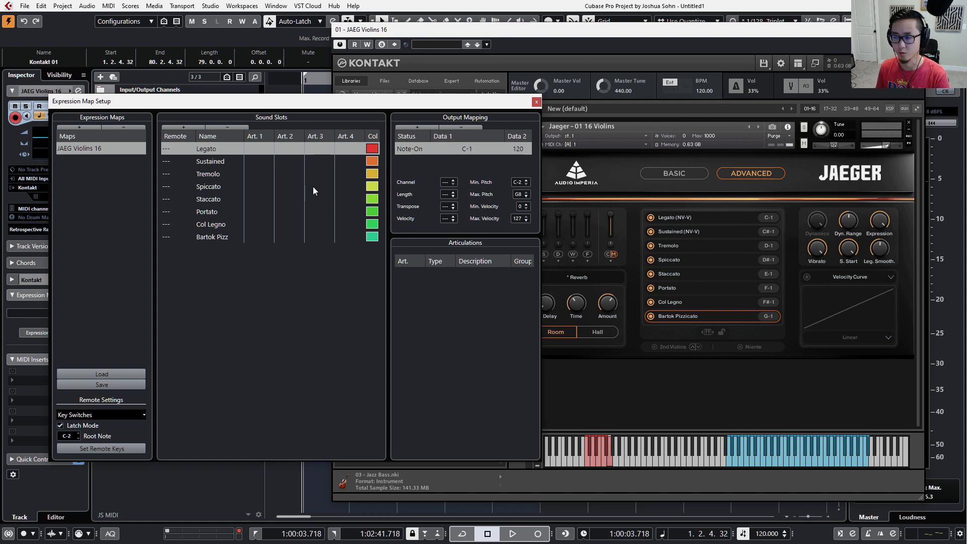
{"action": "left_click", "coordinate": [256, 148]}
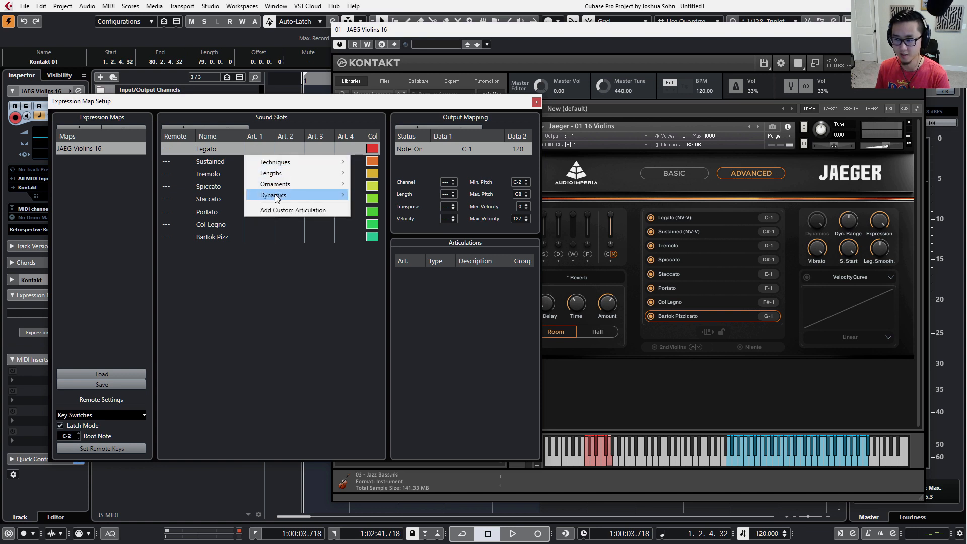
{"action": "mouse_move", "coordinate": [276, 198]}
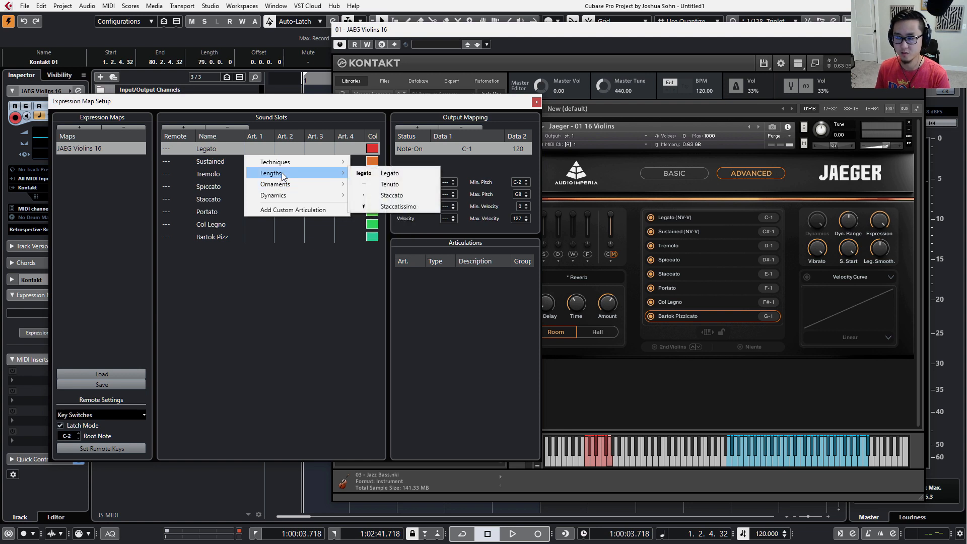
{"action": "mouse_move", "coordinate": [306, 170]}
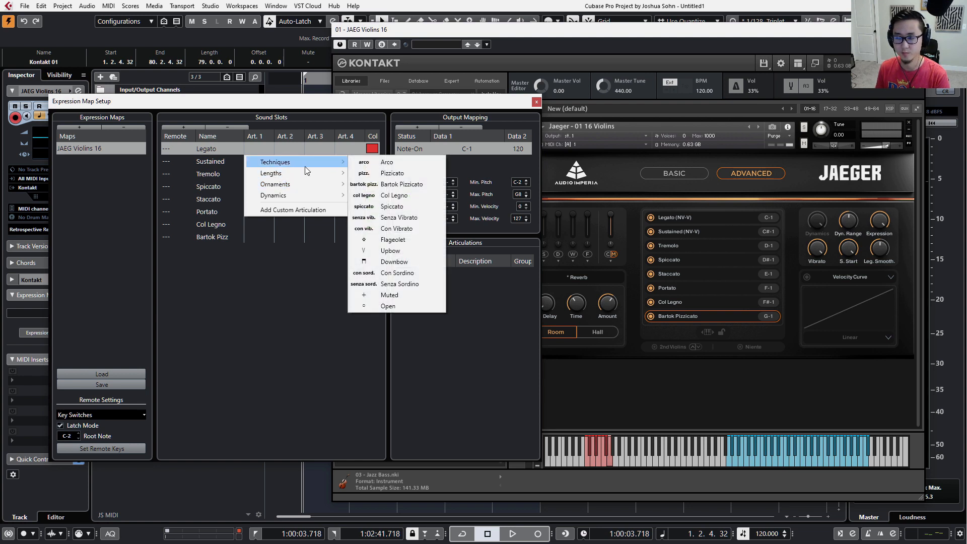
{"action": "left_click", "coordinate": [308, 208]}
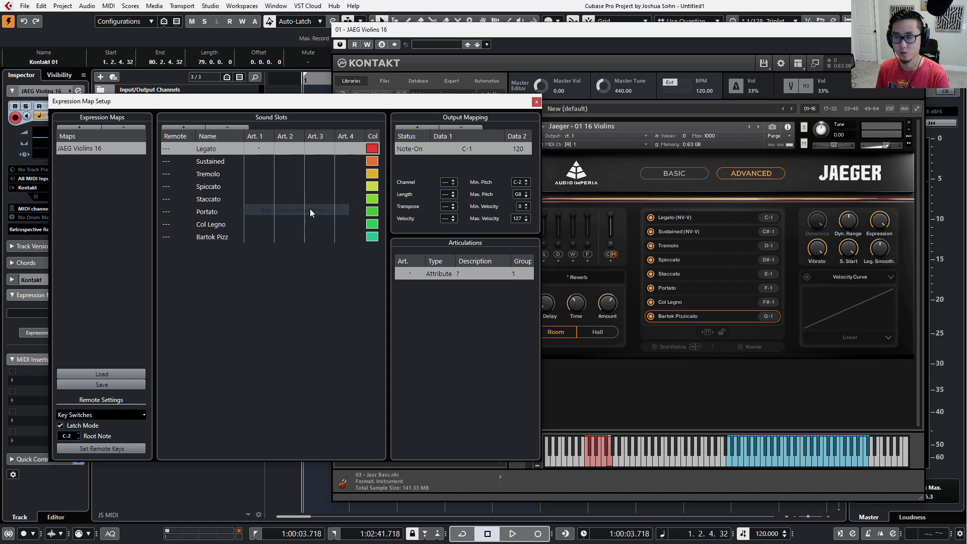
{"action": "left_click", "coordinate": [406, 278]}
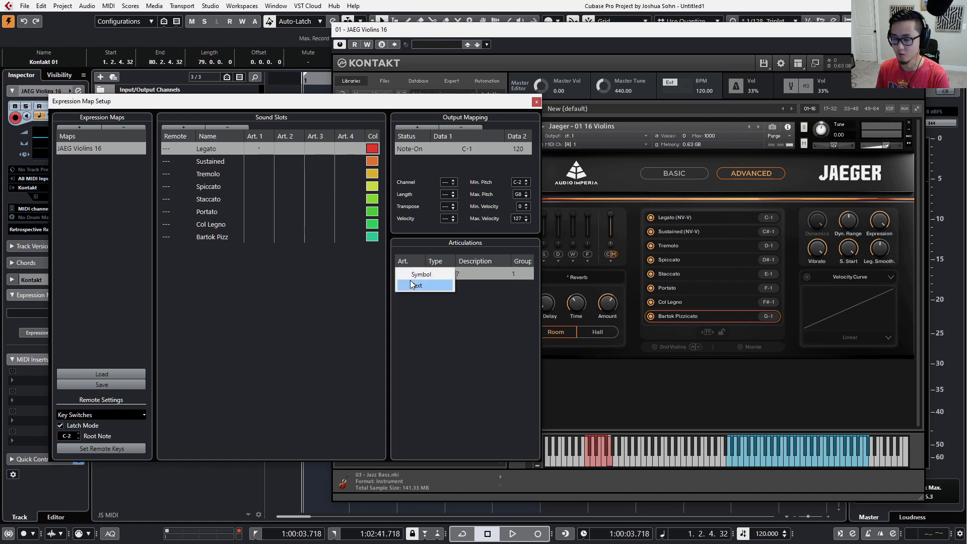
{"action": "left_click", "coordinate": [410, 285]}
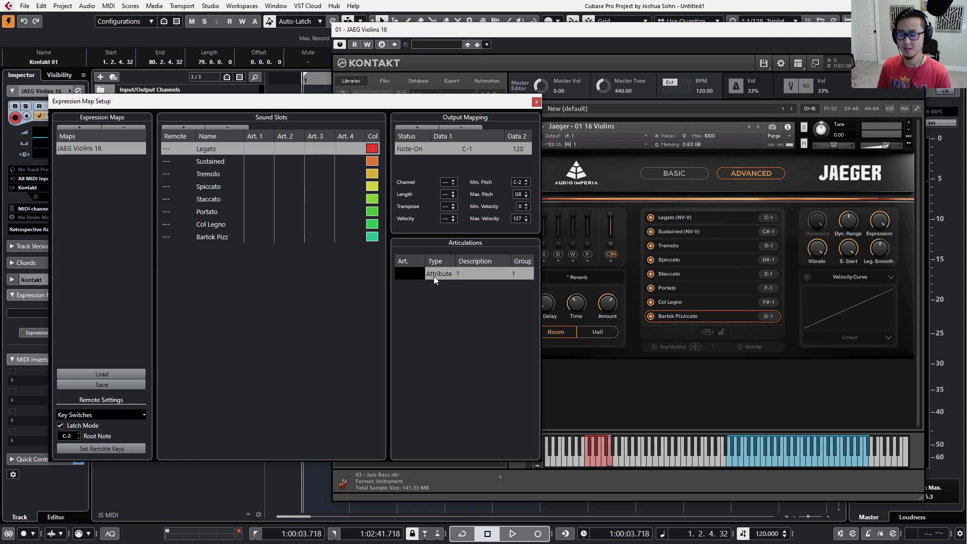
{"action": "type", "text": "Le"}
{"action": "type", "text": "g"}
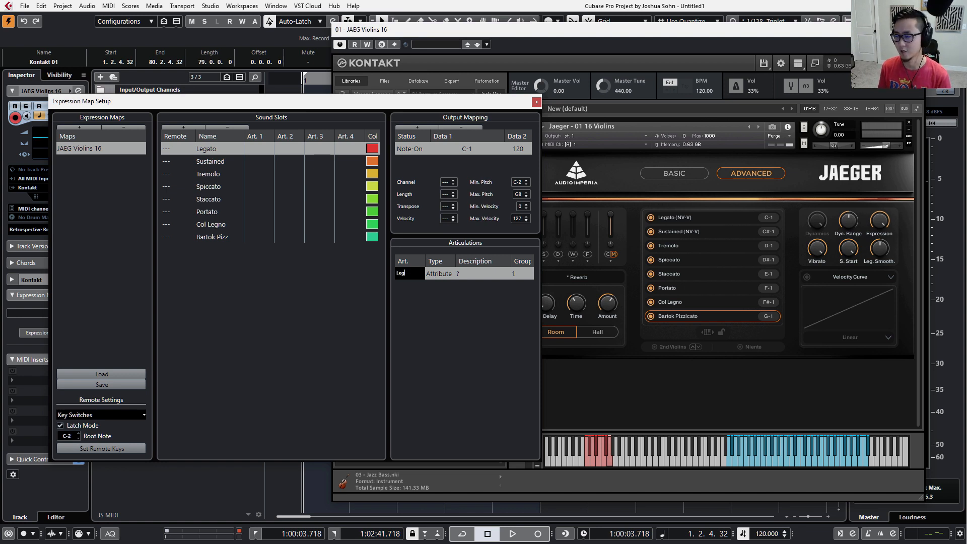
{"action": "key", "text": "Return"}
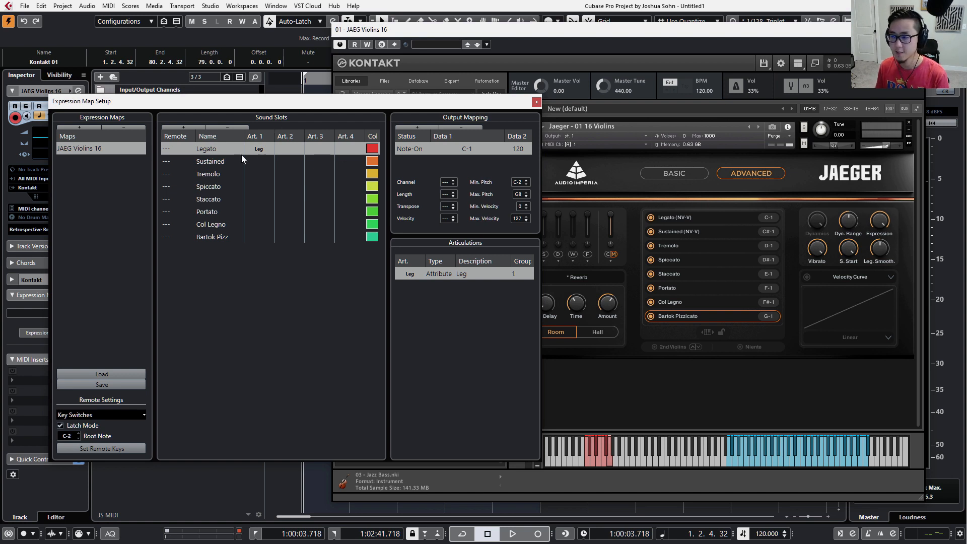
Add a custom articulation to the Sustained sound slot's Art. 1 column and label it with the text Sus.
{"action": "left_click", "coordinate": [260, 160]}
{"action": "left_click", "coordinate": [262, 160]}
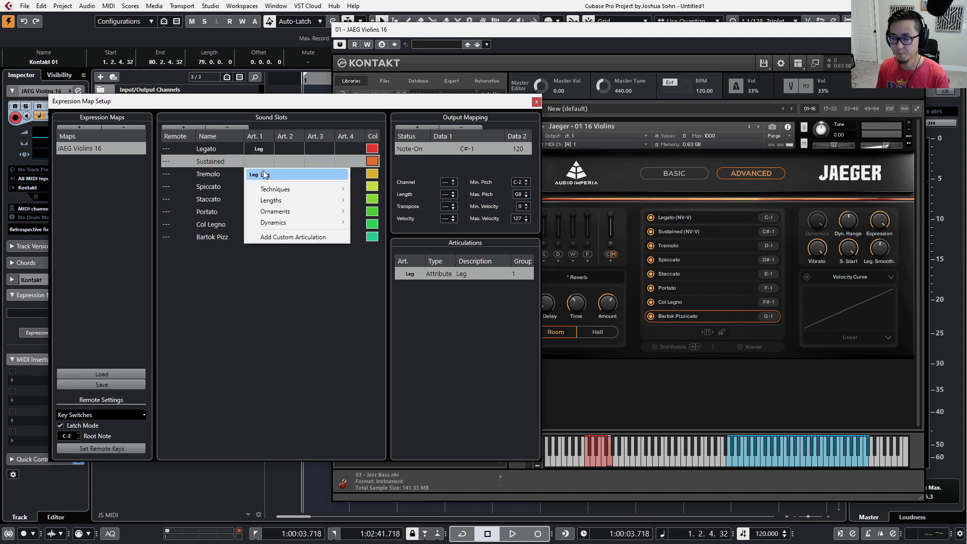
{"action": "left_click", "coordinate": [267, 237]}
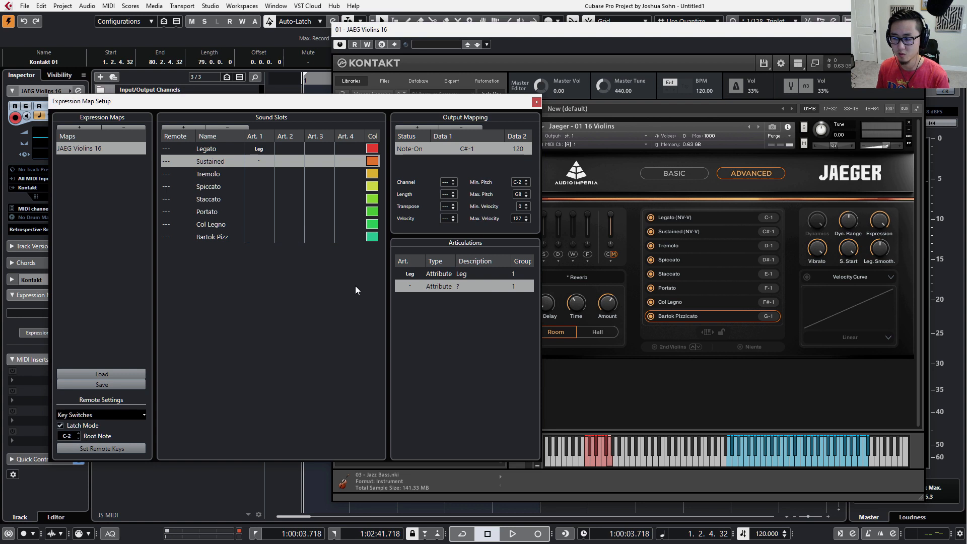
{"action": "left_click", "coordinate": [407, 287]}
{"action": "left_click", "coordinate": [413, 297]}
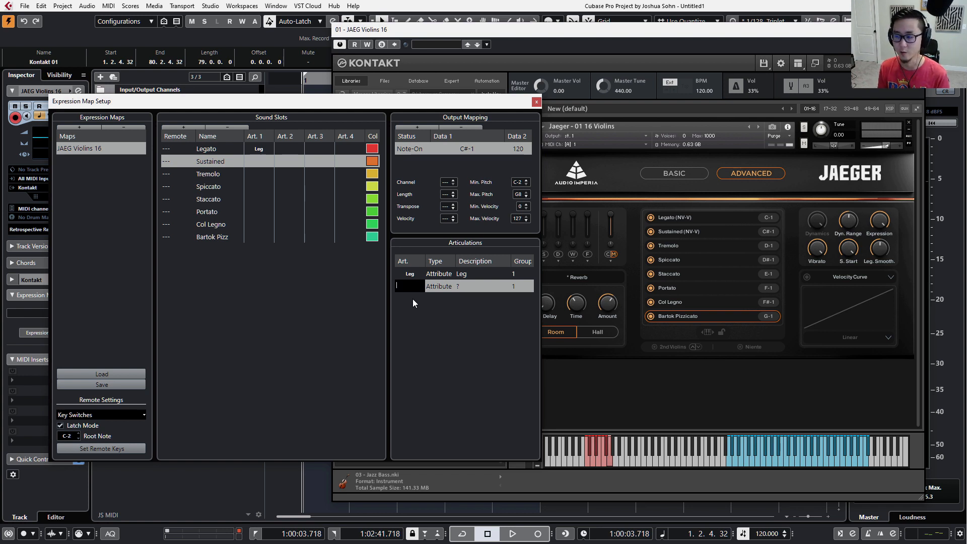
{"action": "type", "text": "Sus"}
{"action": "key", "text": "Return"}
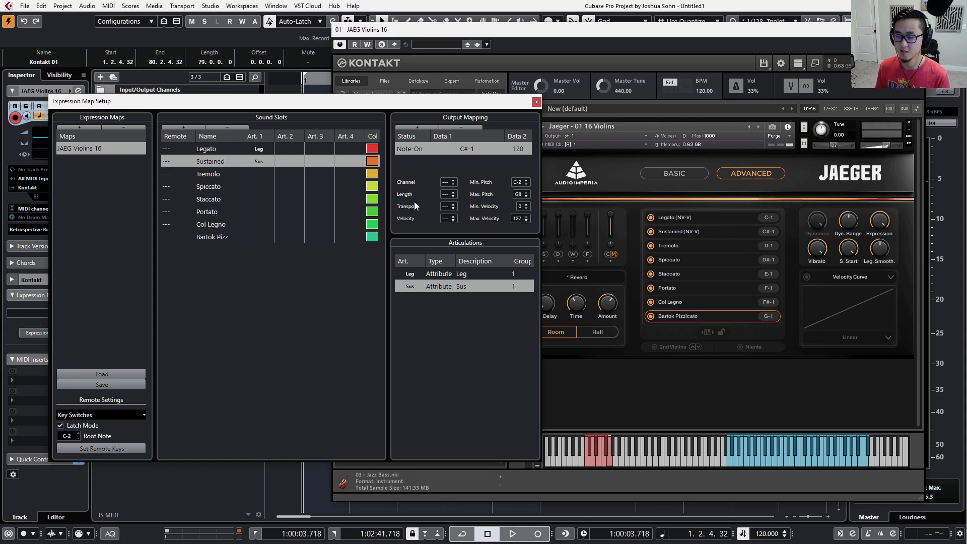
Add a custom articulation to the Tremolo sound slot's Art. 1 column and label it with the text Trem.
{"action": "left_click", "coordinate": [255, 174]}
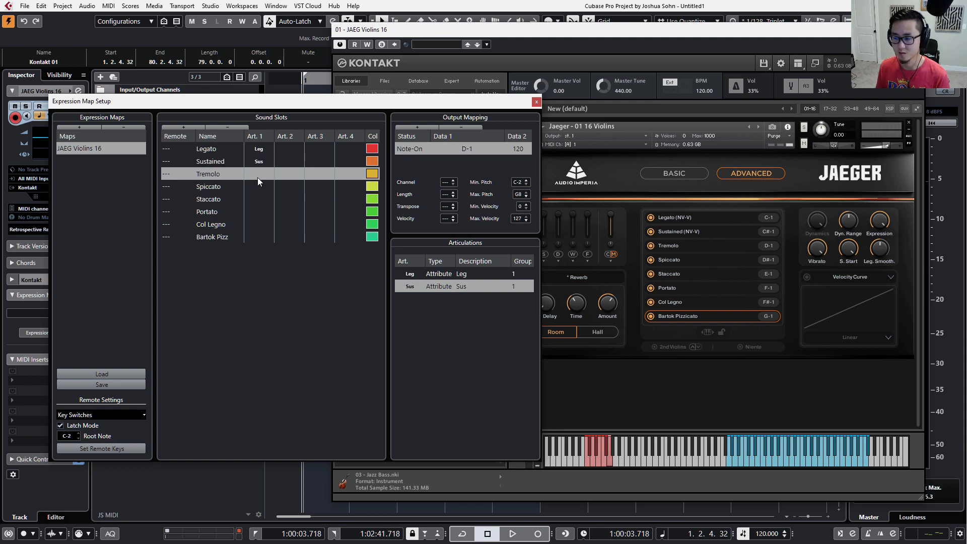
{"action": "left_click", "coordinate": [258, 175]}
{"action": "left_click", "coordinate": [285, 261]}
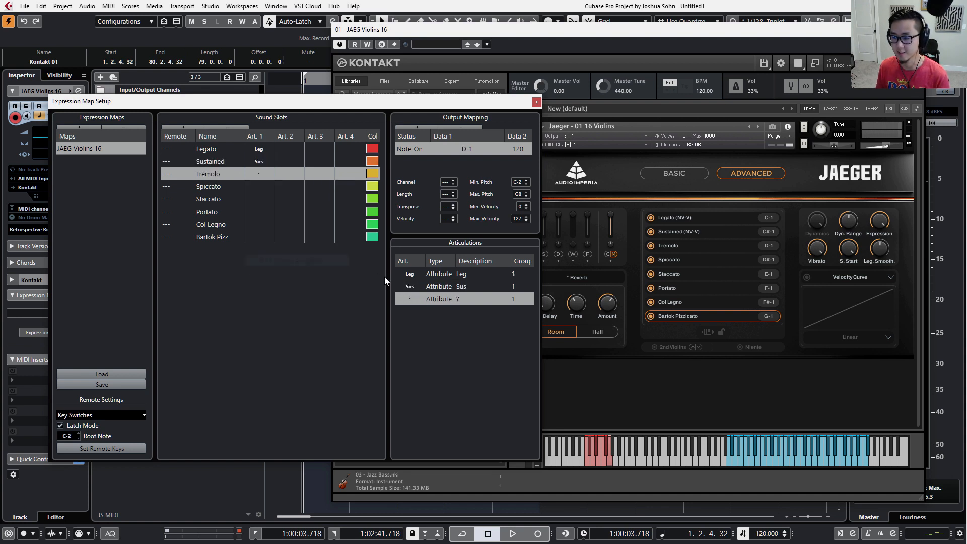
{"action": "double_click", "coordinate": [410, 298]}
{"action": "type", "text": "re"}
{"action": "key", "text": "BackSpace"}
{"action": "key", "text": "BackSpace"}
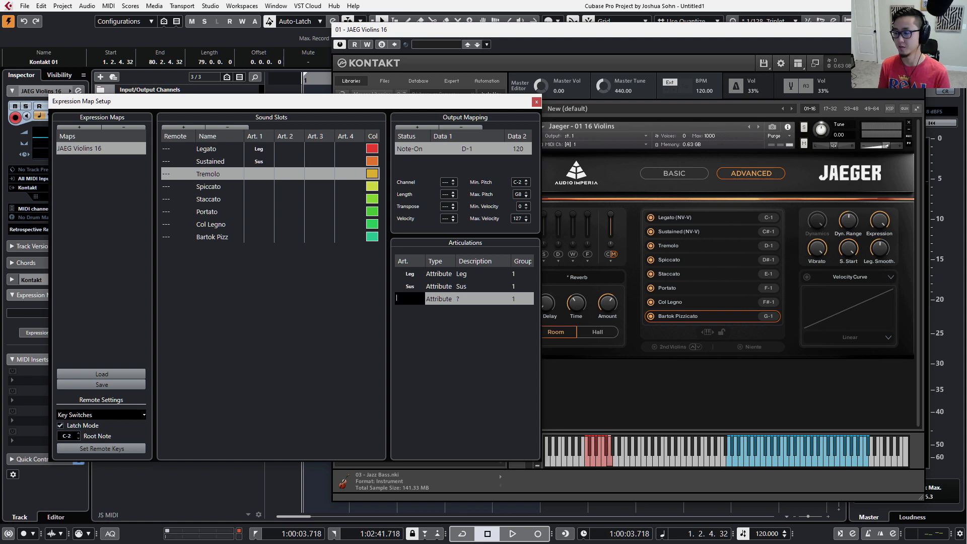
{"action": "type", "text": "Trem"}
{"action": "key", "text": "Return"}
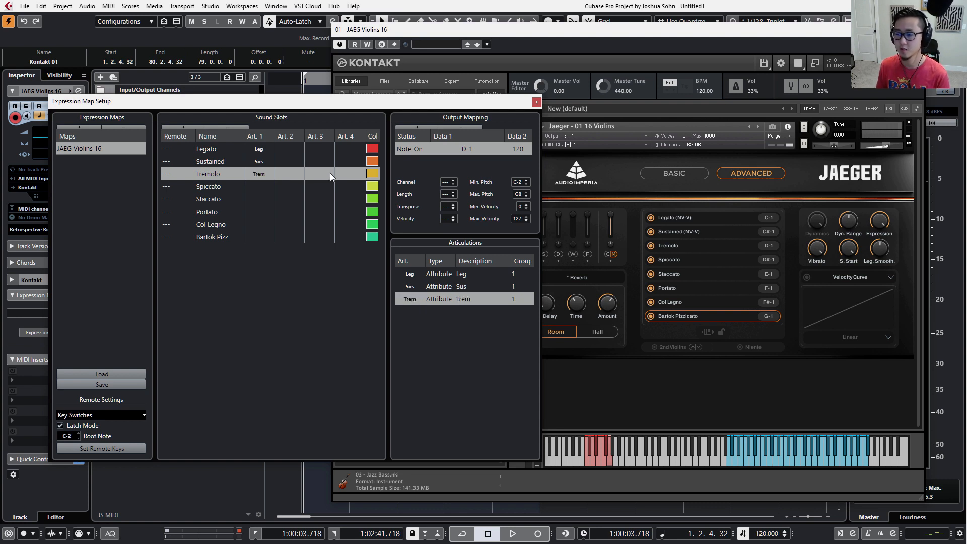
Add a custom articulation to the Spiccato sound slot's Art. 1 column and label it with the text Stac.
{"action": "left_click", "coordinate": [259, 187]}
{"action": "left_click", "coordinate": [261, 187]}
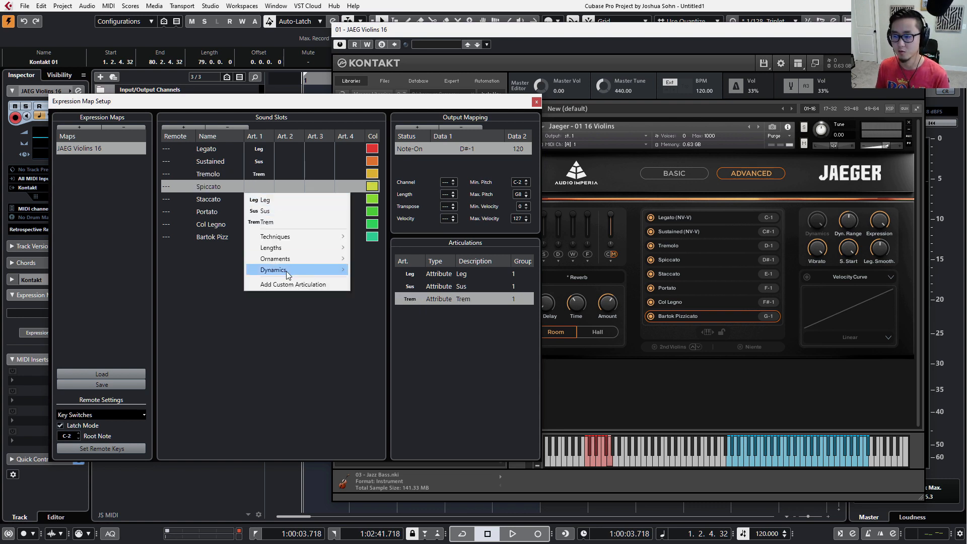
{"action": "left_click", "coordinate": [291, 284]}
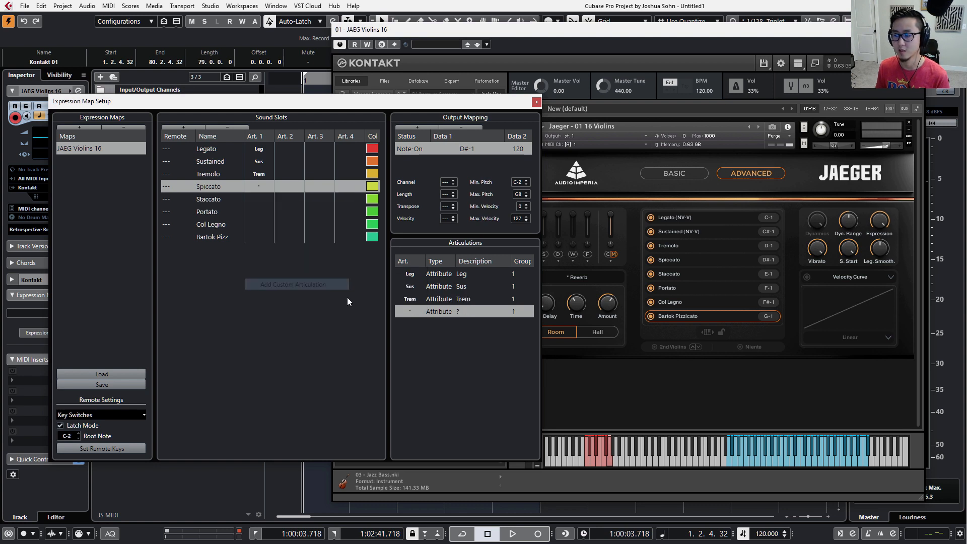
{"action": "left_click", "coordinate": [418, 313]}
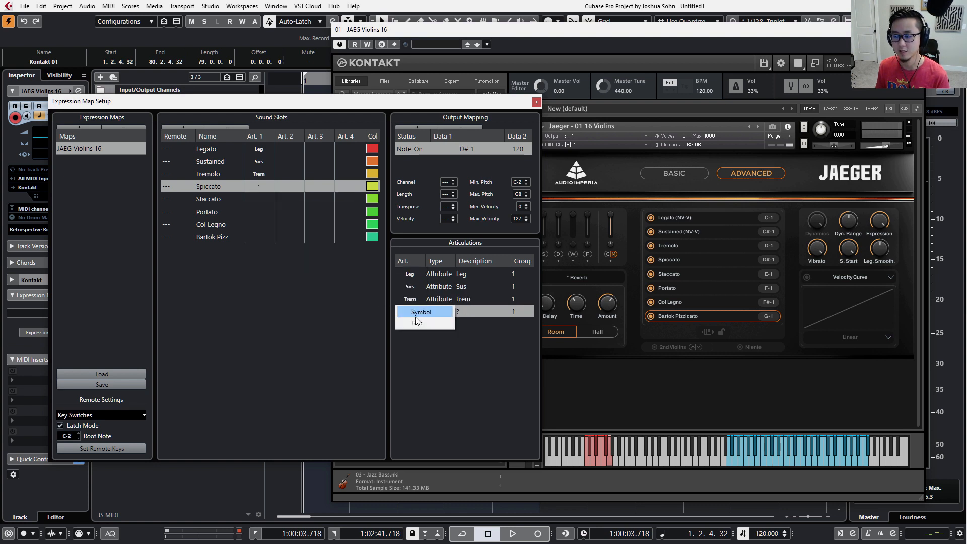
{"action": "left_click", "coordinate": [416, 322]}
{"action": "type", "text": "Stac"}
{"action": "key", "text": "Return"}
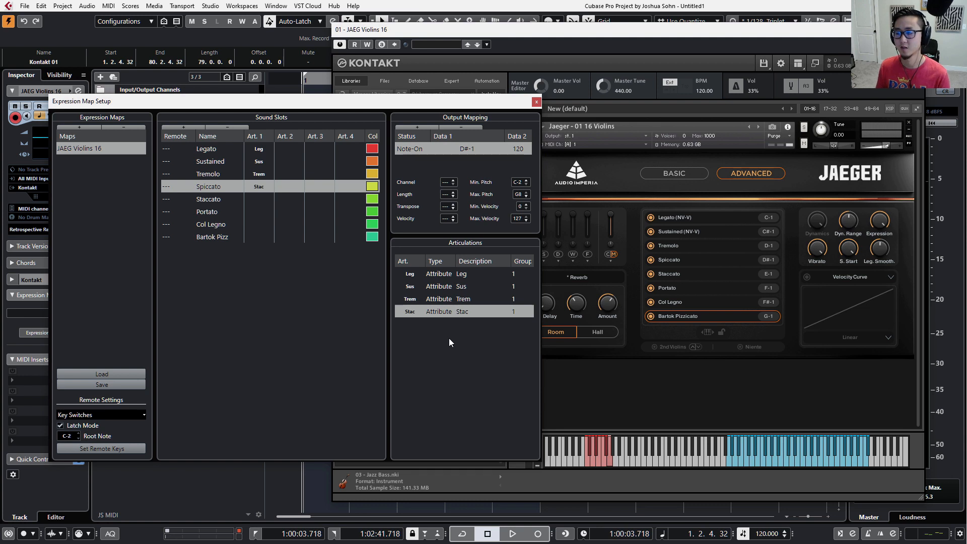
Change both the text label and the description of the Spiccato slot's articulation to Spic.
{"action": "left_click", "coordinate": [407, 312]}
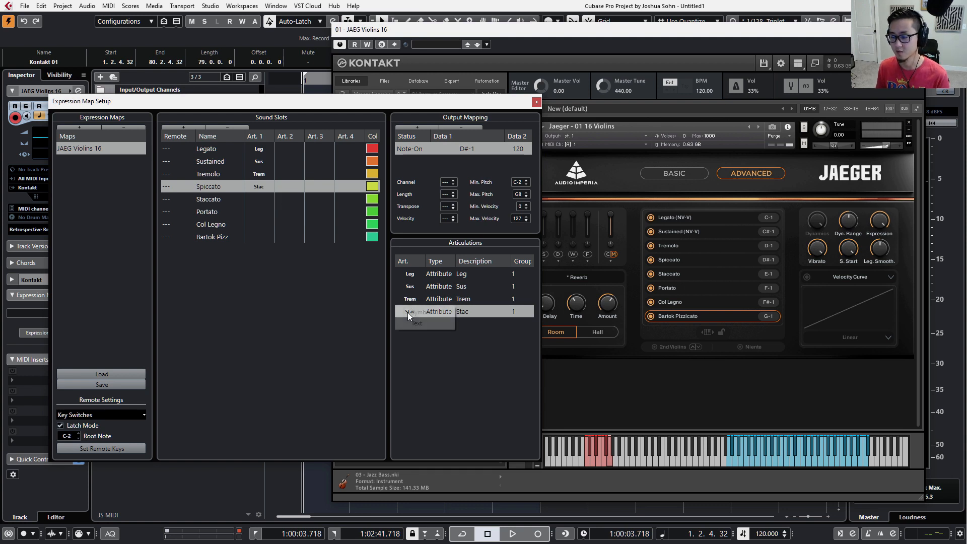
{"action": "left_click", "coordinate": [412, 327]}
{"action": "type", "text": "Spic"}
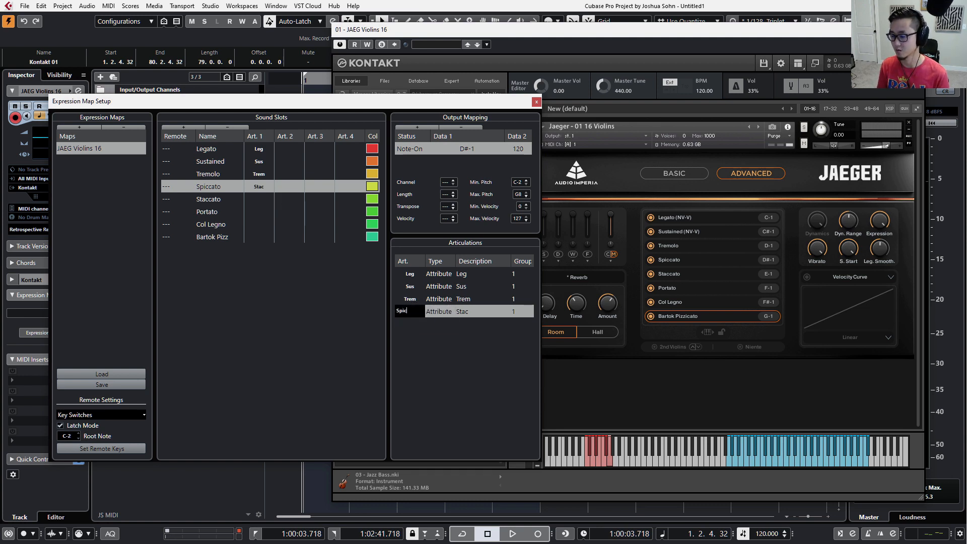
{"action": "key", "text": "Tab"}
{"action": "left_click", "coordinate": [447, 331]}
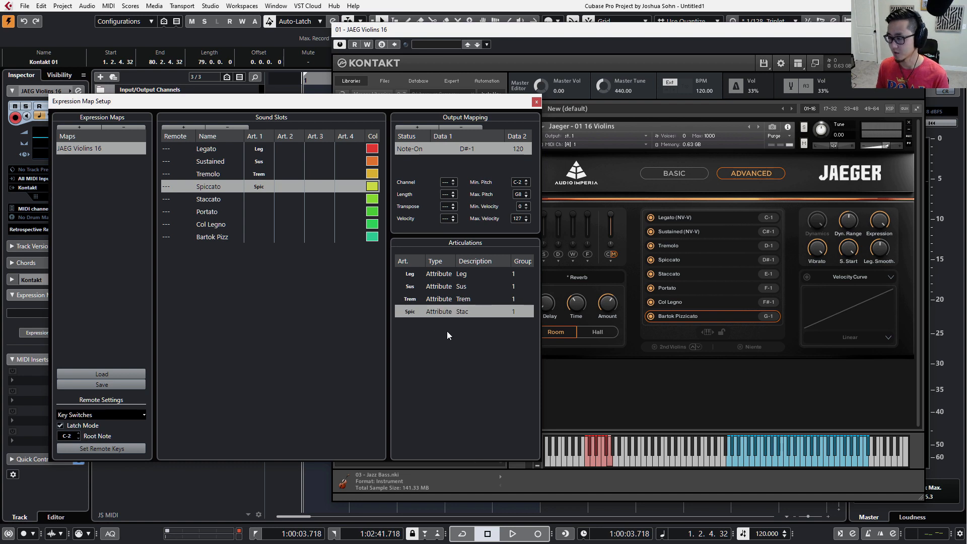
{"action": "double_click", "coordinate": [468, 307]}
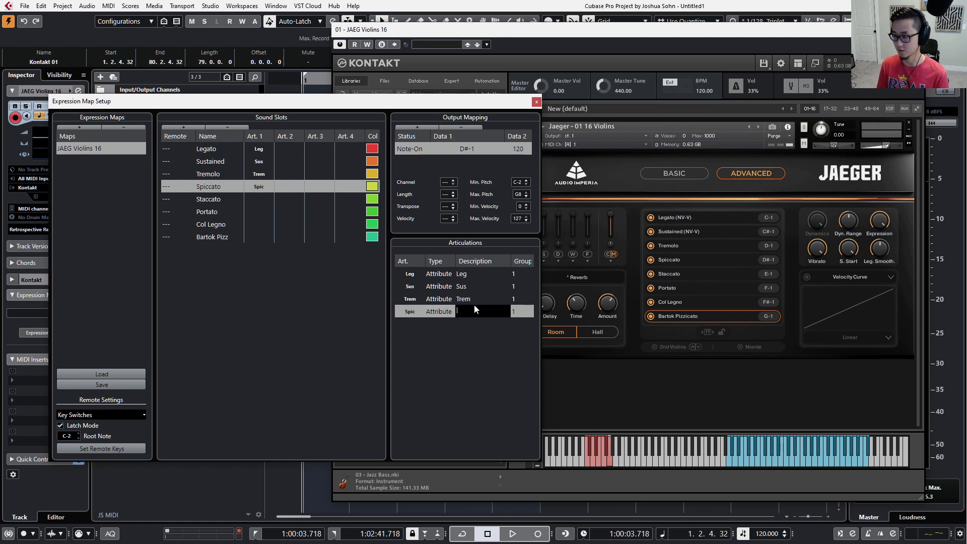
{"action": "type", "text": "Spic"}
{"action": "key", "text": "Return"}
Add a custom articulation to the Staccato sound slot's Art. 1 column and label it with the text Stac.
{"action": "left_click", "coordinate": [247, 199]}
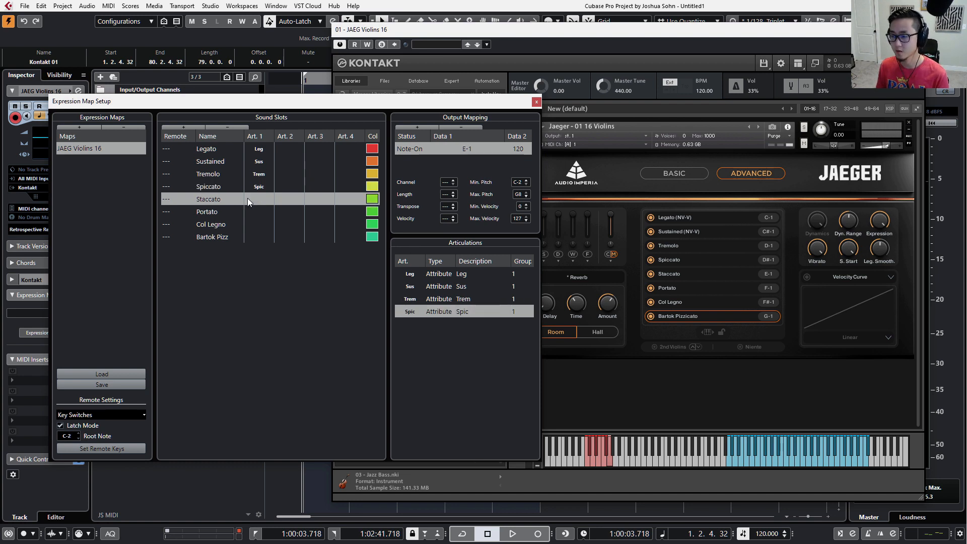
{"action": "left_click", "coordinate": [247, 199]}
{"action": "left_click", "coordinate": [293, 309]}
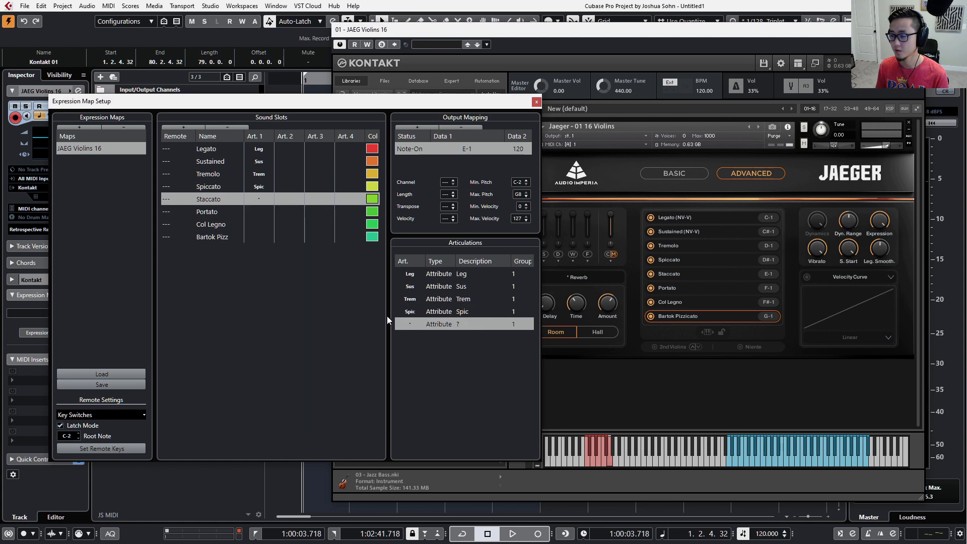
{"action": "left_click", "coordinate": [412, 323]}
{"action": "left_click", "coordinate": [422, 336]}
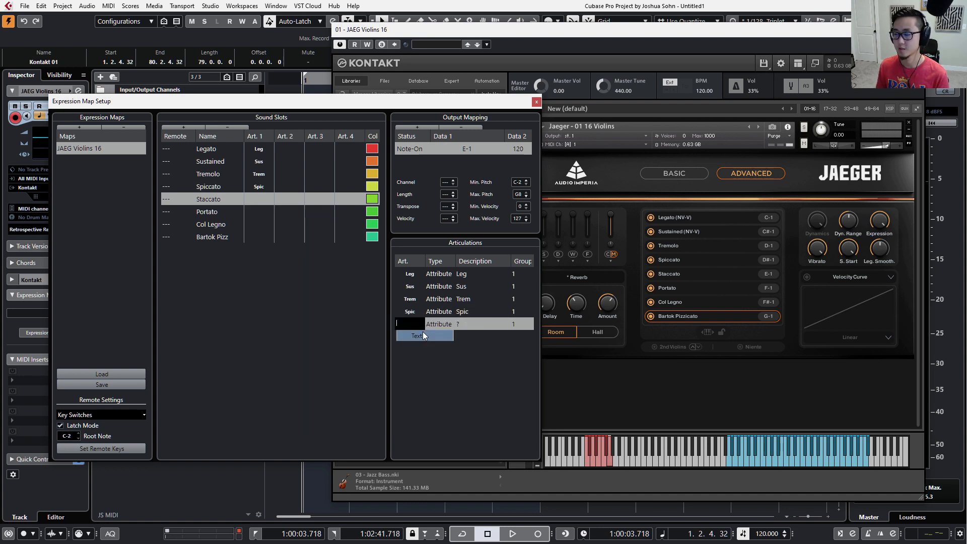
{"action": "type", "text": "Stac"}
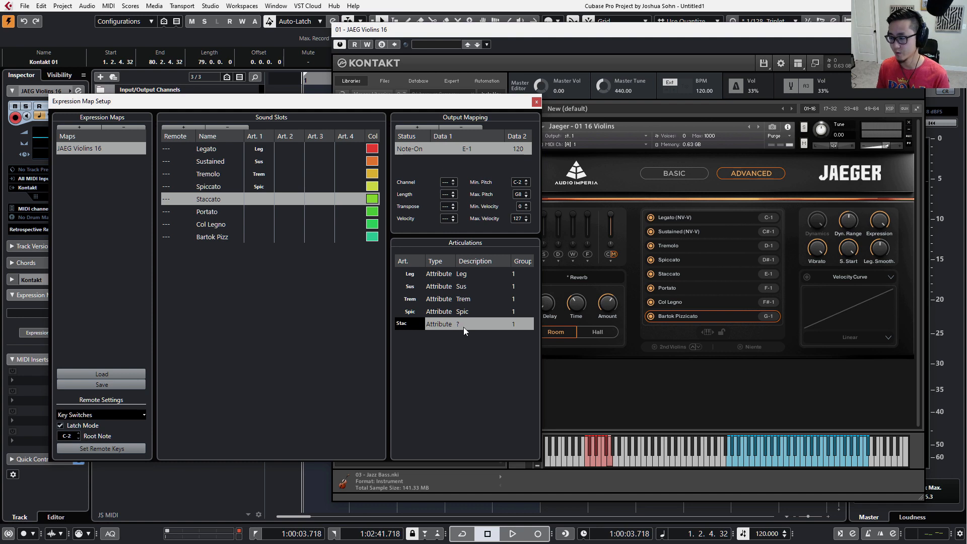
{"action": "left_click", "coordinate": [463, 328]}
{"action": "key", "text": "Return"}
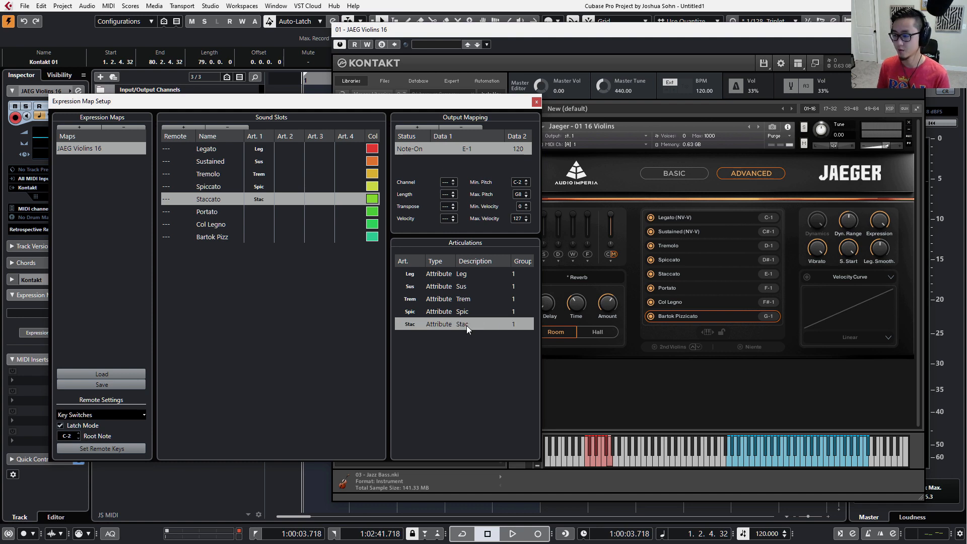
Add a custom articulation to the Portato sound slot's Art. 1 column and label it with the text Por.
{"action": "left_click", "coordinate": [258, 216]}
{"action": "left_click", "coordinate": [254, 212]}
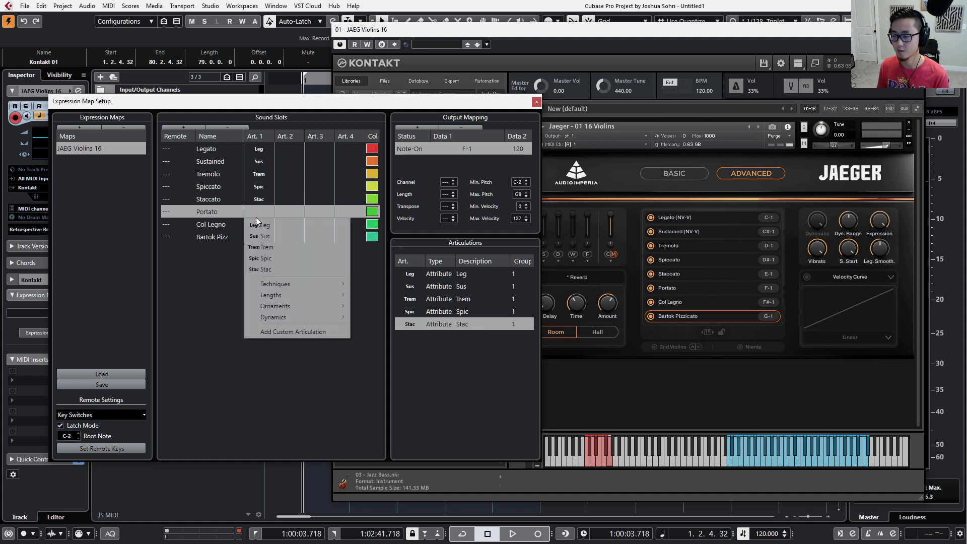
{"action": "left_click", "coordinate": [288, 332]}
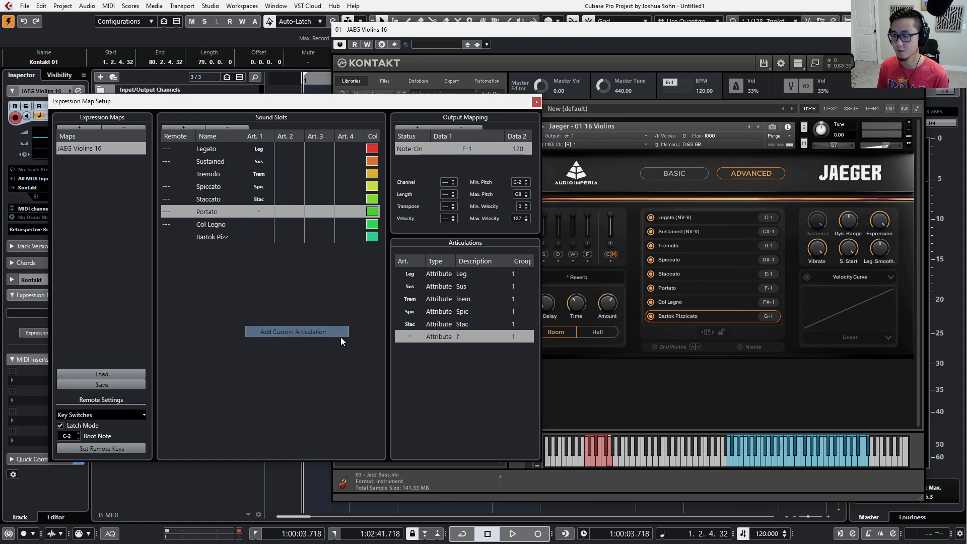
{"action": "left_click", "coordinate": [412, 339]}
{"action": "left_click", "coordinate": [417, 348]}
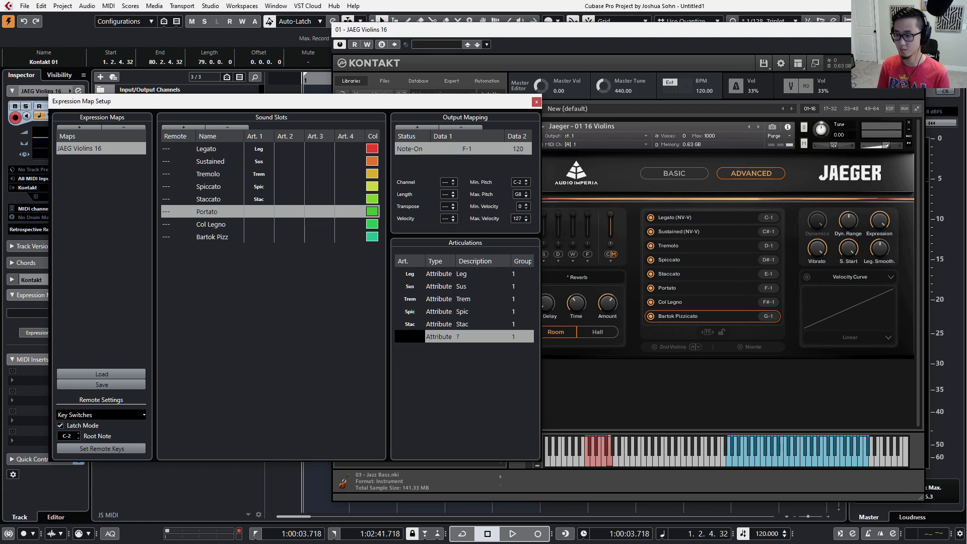
{"action": "type", "text": "Po"}
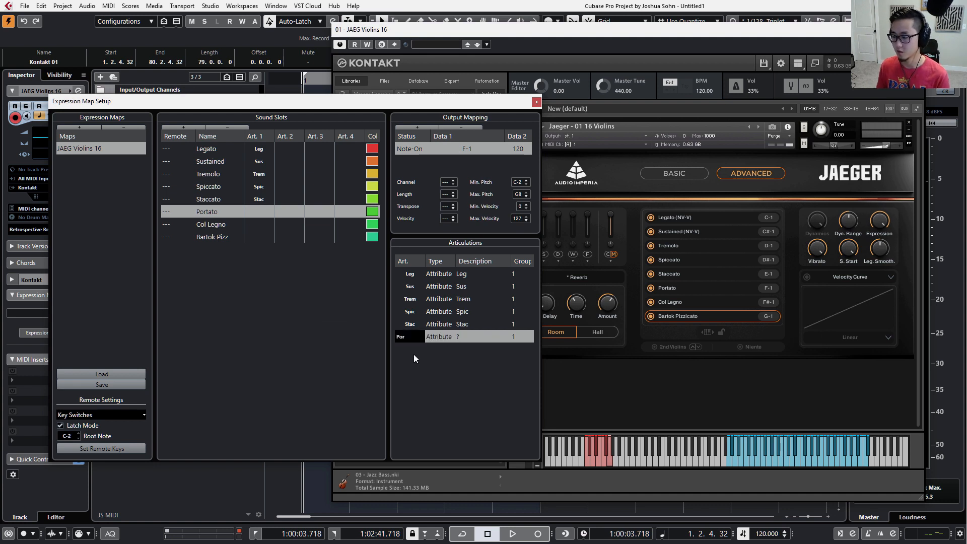
{"action": "type", "text": "r"}
{"action": "key", "text": "Return"}
Add a custom articulation to the Col Legno sound slot's Art. 1 column and label it with the text Col Leg.
{"action": "left_click", "coordinate": [249, 226]}
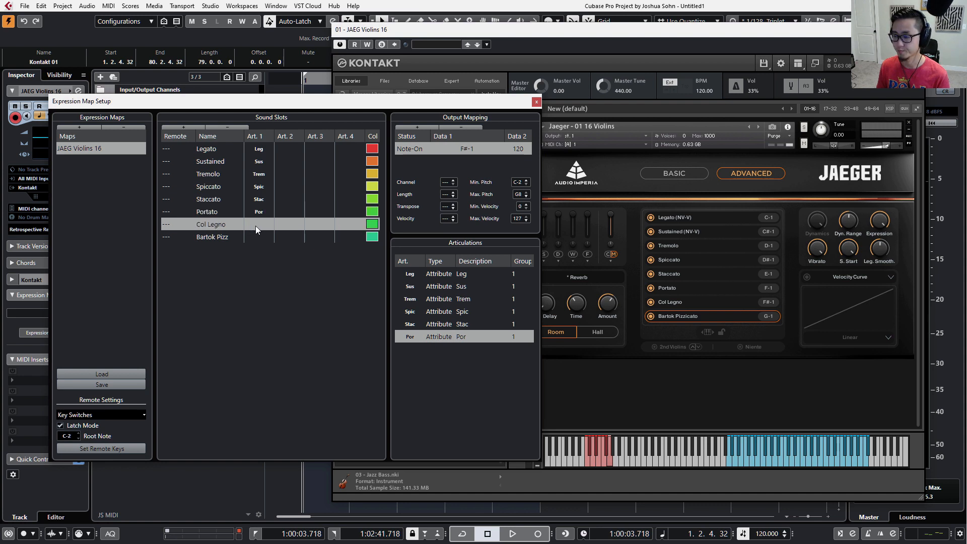
{"action": "left_click", "coordinate": [256, 226]}
{"action": "left_click", "coordinate": [291, 355]}
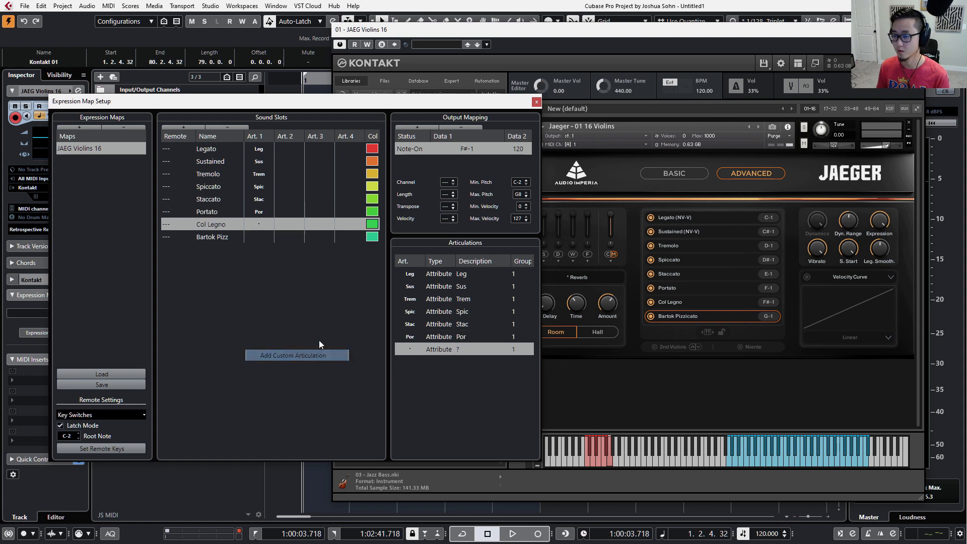
{"action": "left_click", "coordinate": [409, 349]}
{"action": "left_click", "coordinate": [416, 361]}
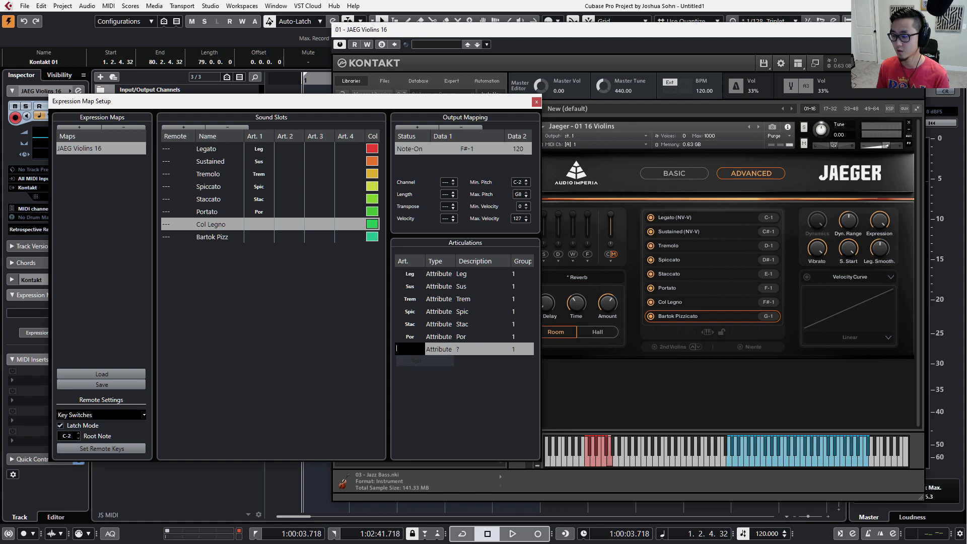
{"action": "type", "text": "col Leg"}
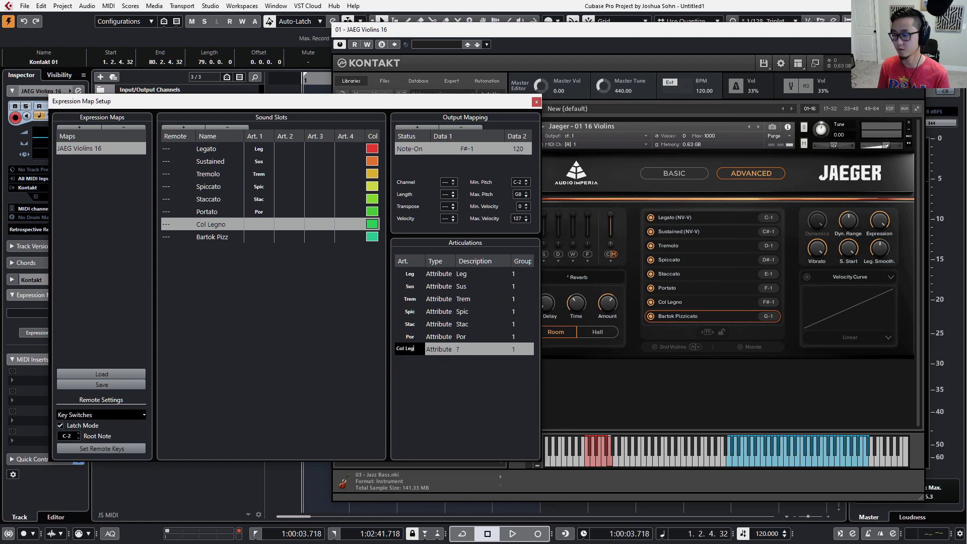
{"action": "key", "text": "Return"}
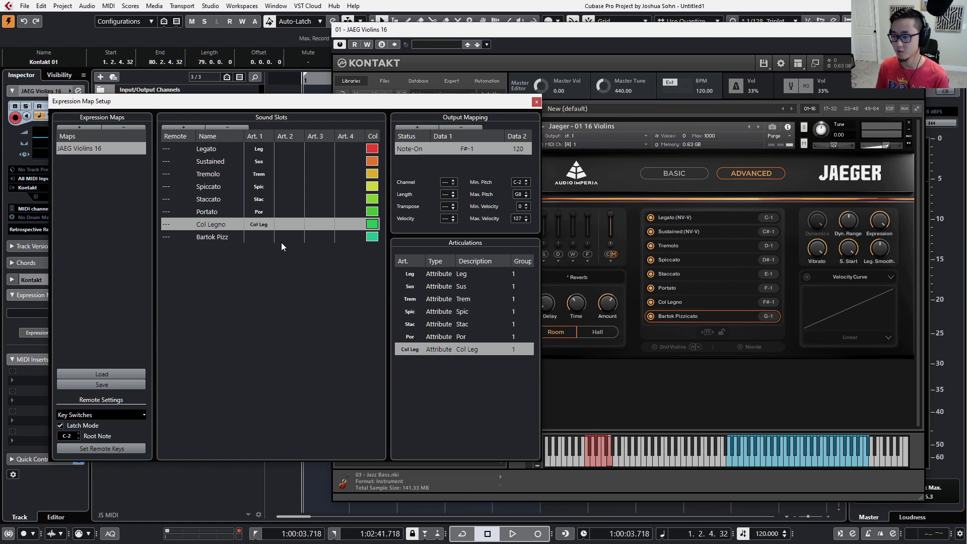
Add a custom articulation to the Bartok Pizz sound slot's Art. 1 column and label it with the text Bartok Pizz.
{"action": "left_click", "coordinate": [262, 236]}
{"action": "left_click", "coordinate": [262, 236]}
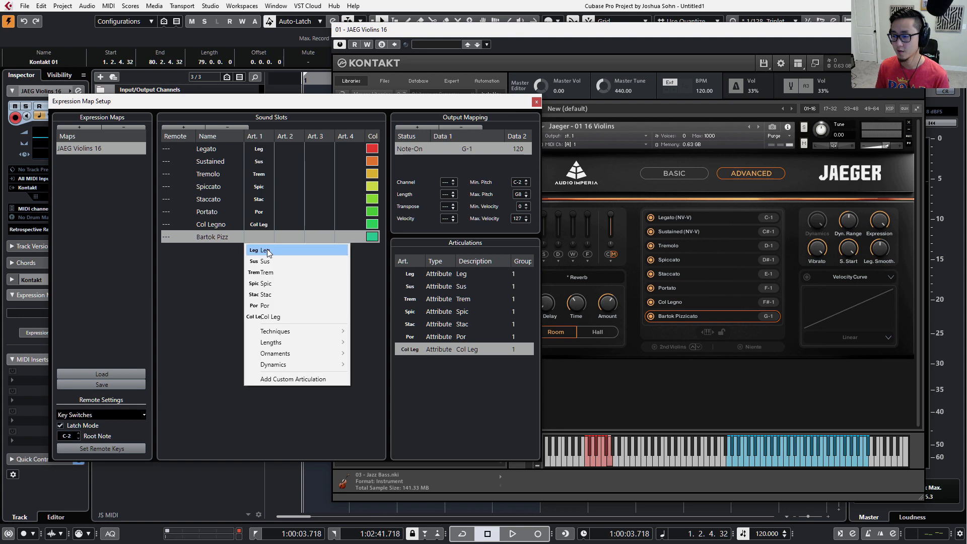
{"action": "left_click", "coordinate": [283, 379]}
{"action": "left_click", "coordinate": [418, 363]}
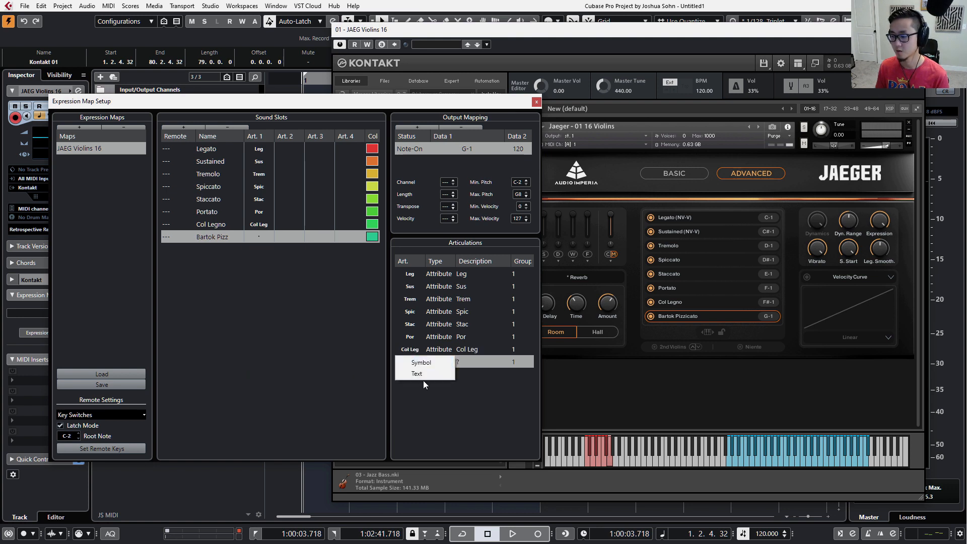
{"action": "left_click", "coordinate": [417, 373]}
{"action": "type", "text": "B"}
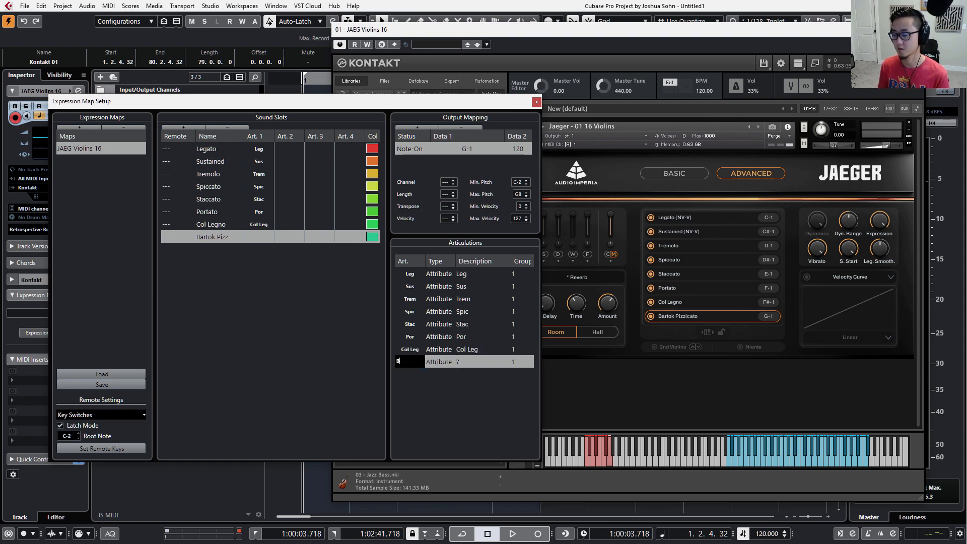
{"action": "type", "text": "artok Pizz"}
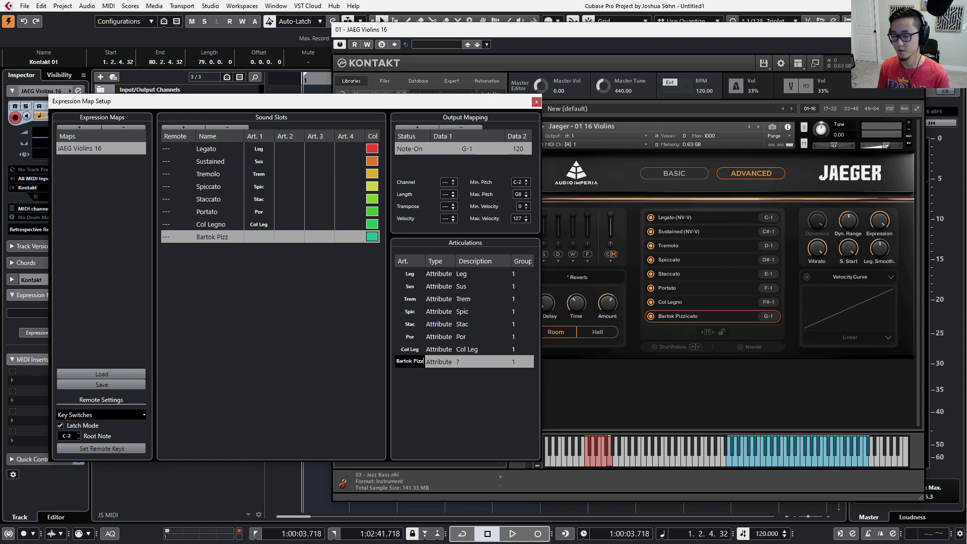
{"action": "key", "text": "Return"}
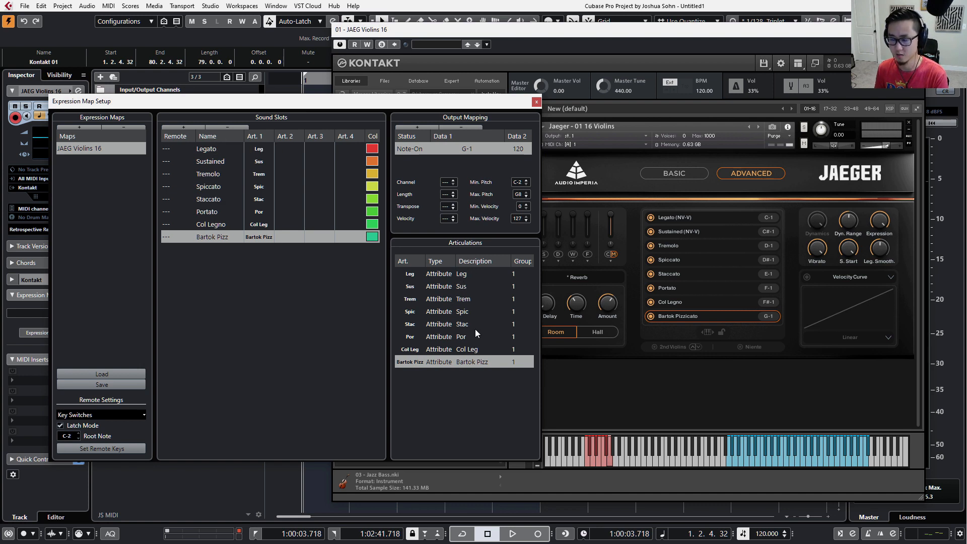
Move Sus below Trem and Por below Col Leg in the Articulations list, and return both to their original order.
{"action": "left_click_drag", "start_coordinate": [464, 286], "coordinate": [467, 299]}
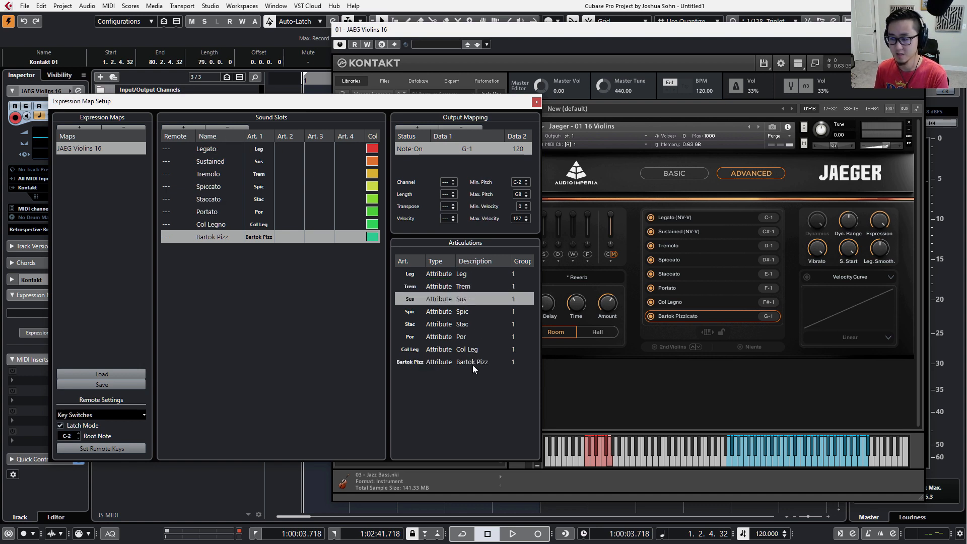
{"action": "left_click_drag", "start_coordinate": [475, 336], "coordinate": [493, 349]}
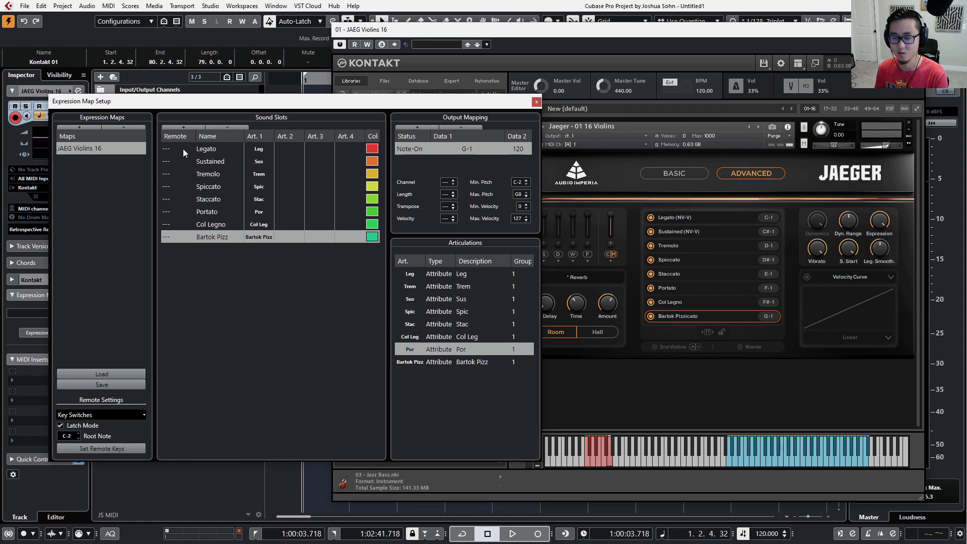
{"action": "left_click_drag", "start_coordinate": [453, 299], "coordinate": [452, 290]}
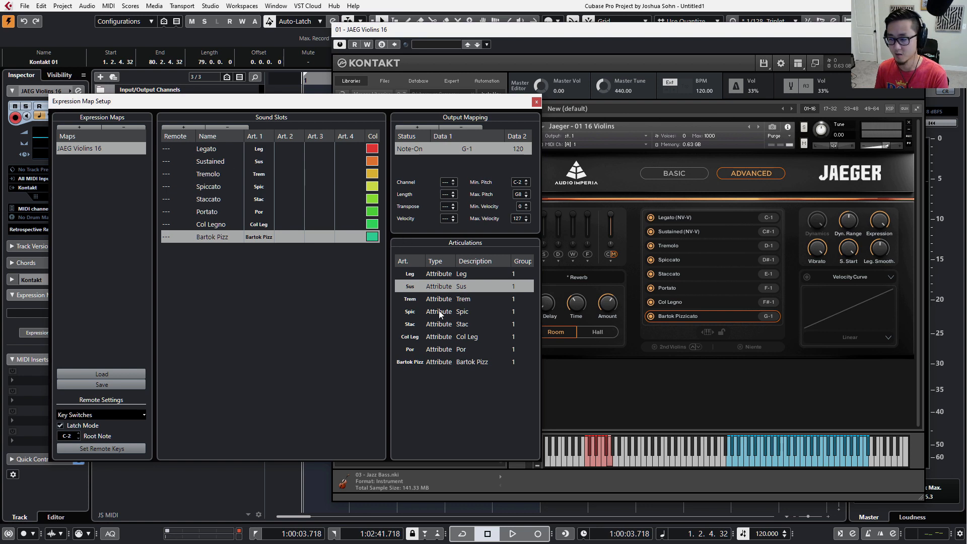
{"action": "left_click_drag", "start_coordinate": [445, 349], "coordinate": [439, 342]}
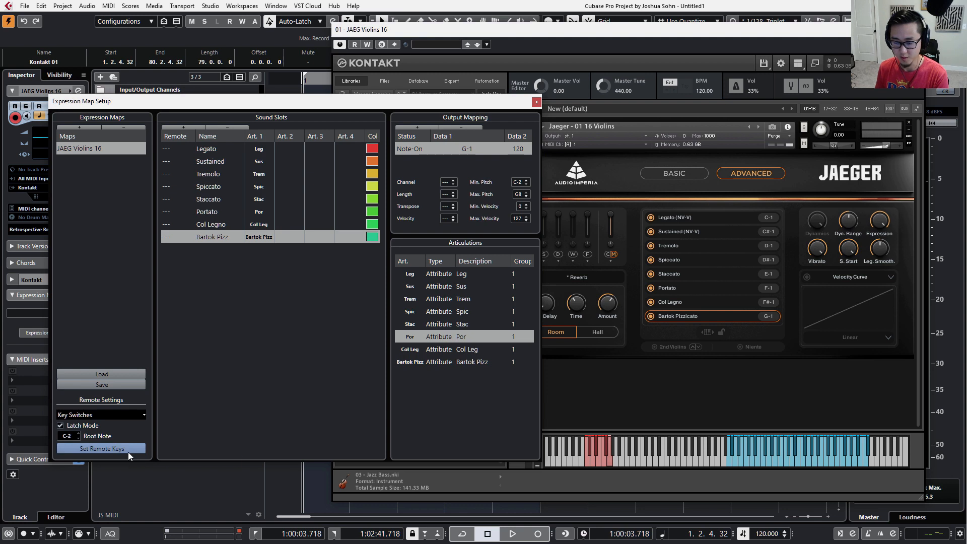
Set the Legato slot's remote key to C-2 and map all sound slots' remote keys chromatically starting from C-2.
{"action": "left_click", "coordinate": [167, 149]}
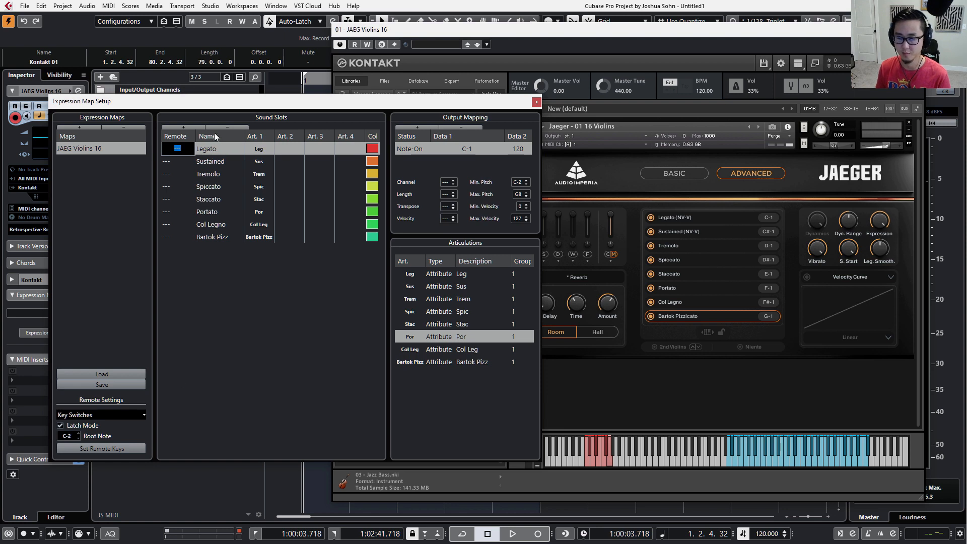
{"action": "type", "text": "c-"}
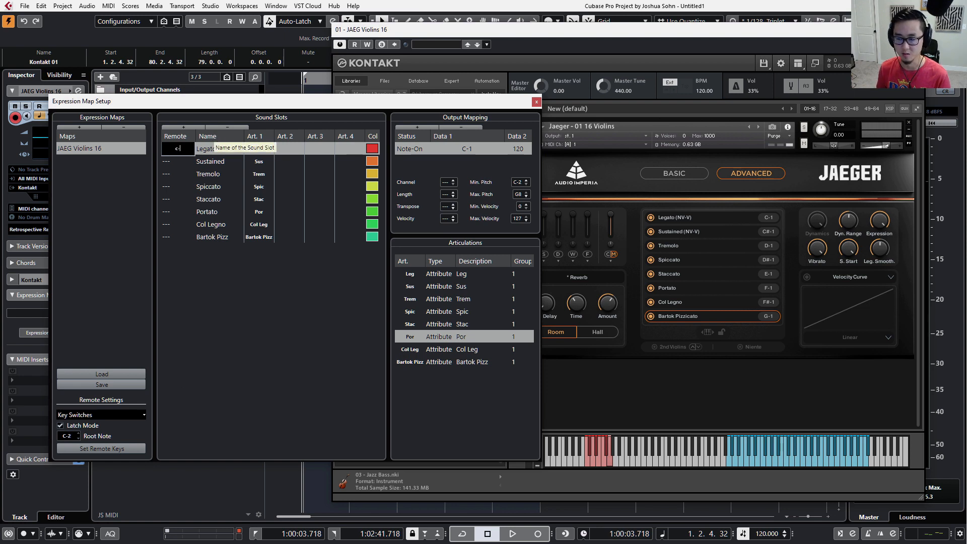
{"action": "type", "text": "2"}
{"action": "key", "text": "Return"}
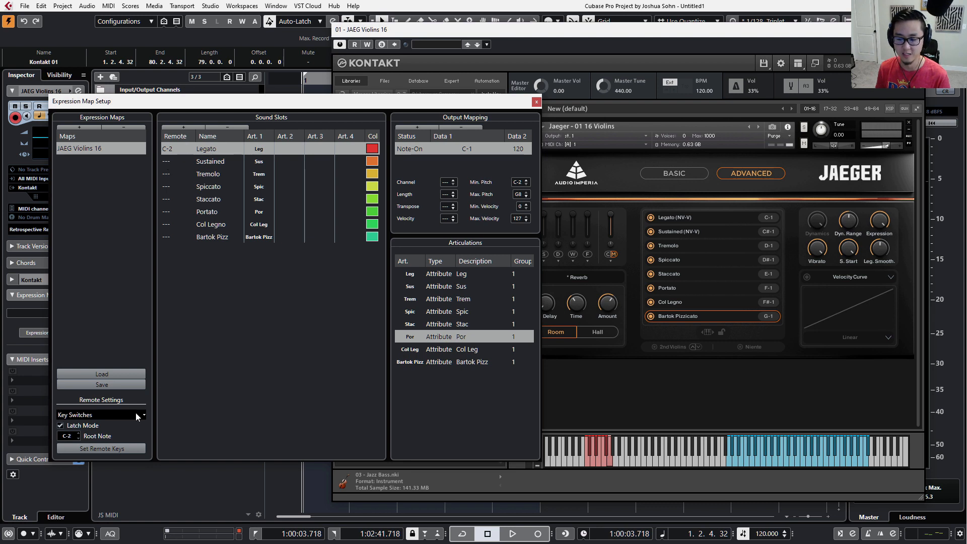
{"action": "left_click", "coordinate": [138, 448]}
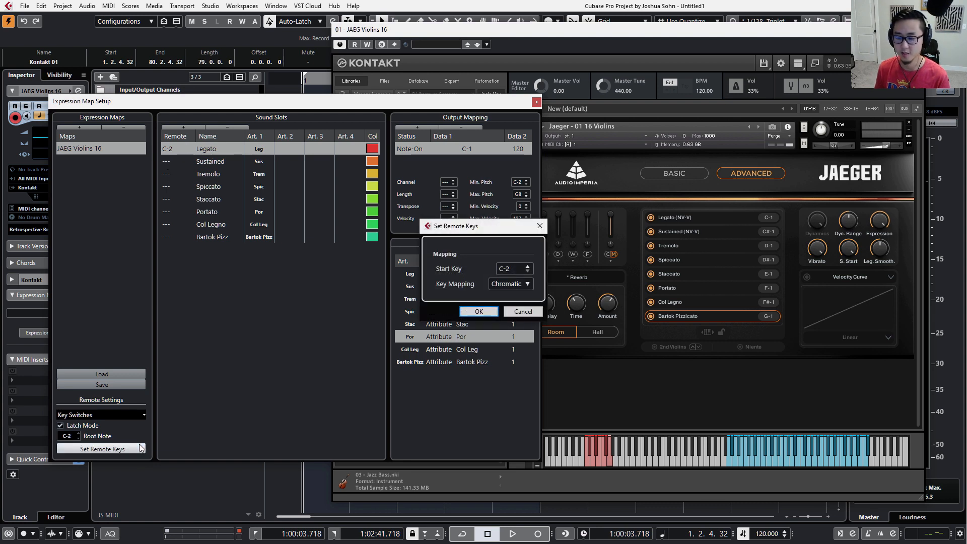
{"action": "left_click", "coordinate": [476, 312]}
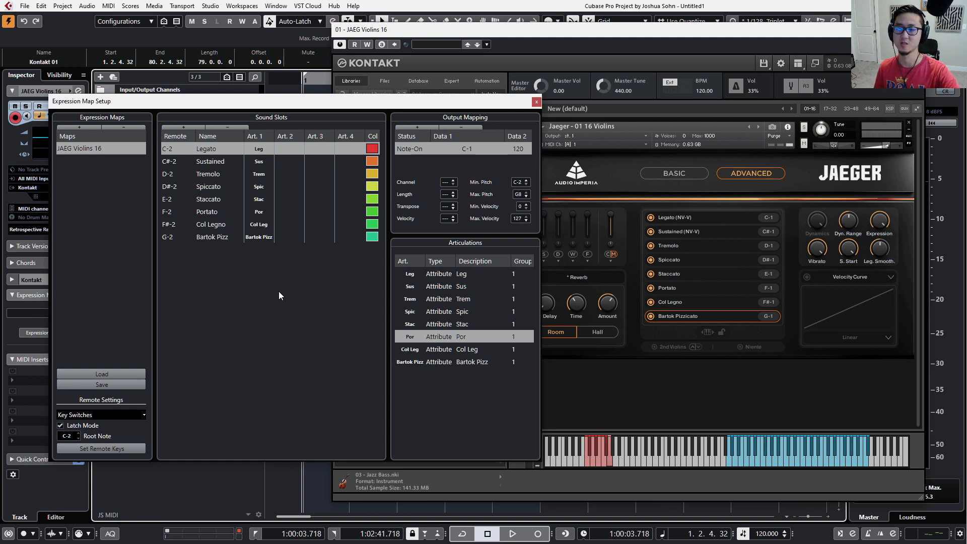
Play the C-2 remote key on the on-screen piano, sweep upward to about B-1, and select the Sustained sound slot.
{"action": "double_click", "coordinate": [176, 148]}
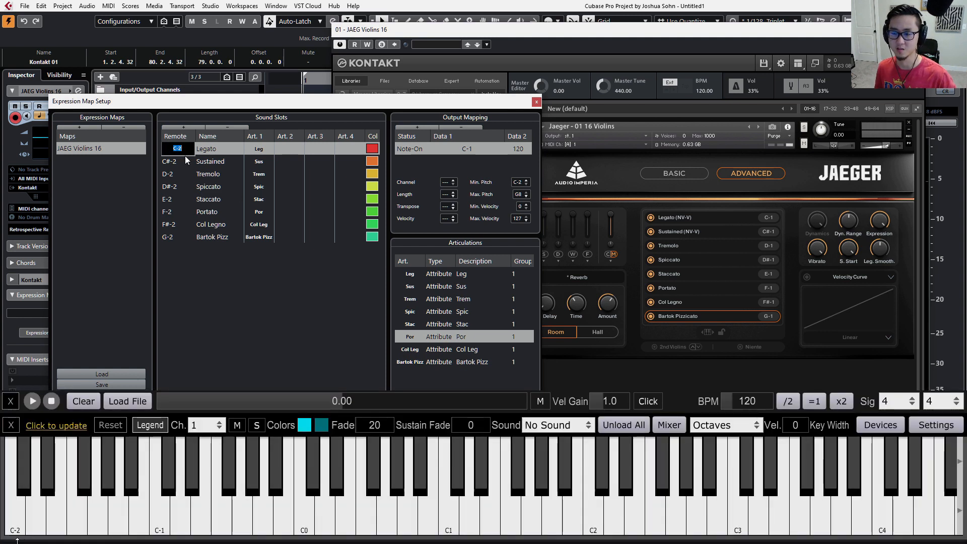
{"action": "left_click", "coordinate": [202, 332]}
{"action": "left_click", "coordinate": [14, 524]}
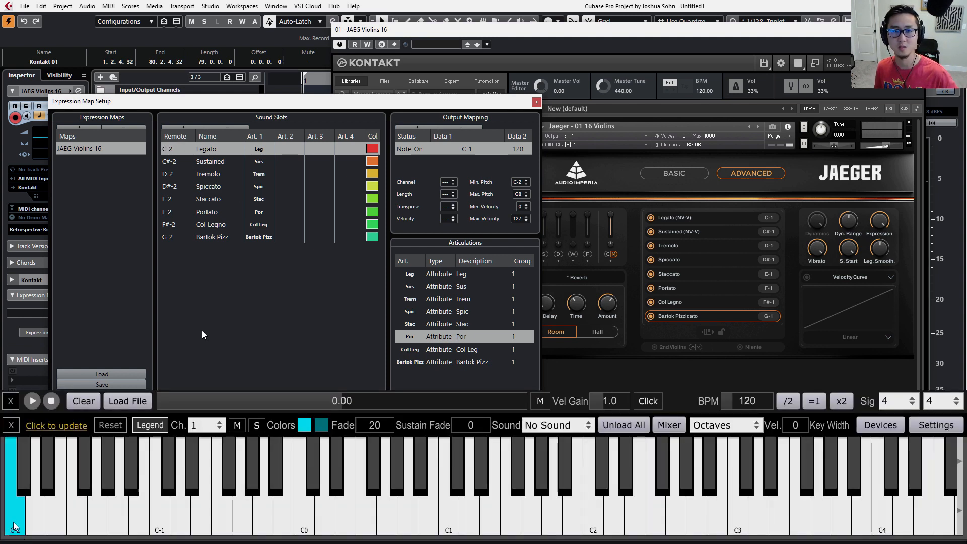
{"action": "left_click_drag", "start_coordinate": [14, 527], "coordinate": [286, 520]}
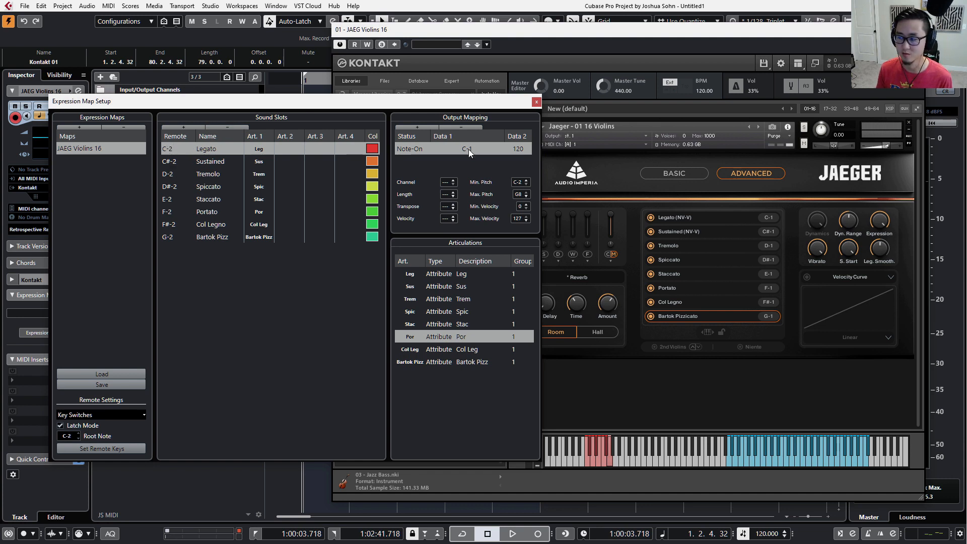
{"action": "left_click", "coordinate": [175, 159]}
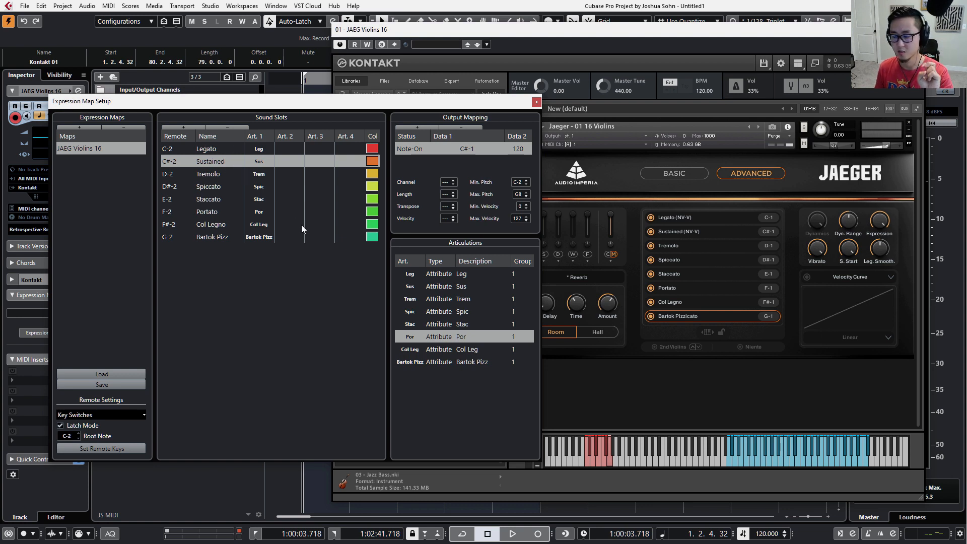
Set the type of the Leg articulation to Direction.
{"action": "left_click", "coordinate": [443, 277]}
{"action": "left_click", "coordinate": [443, 277]}
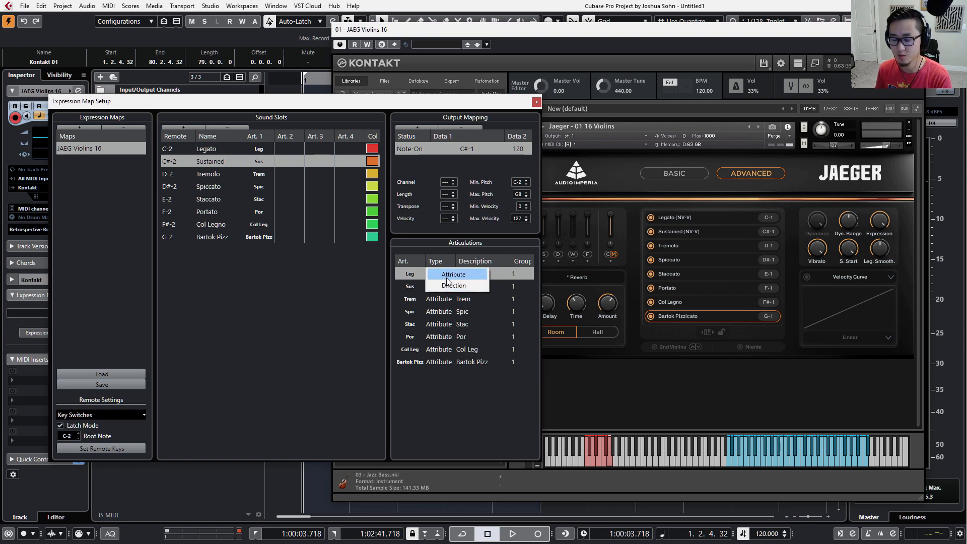
{"action": "left_click", "coordinate": [449, 336]}
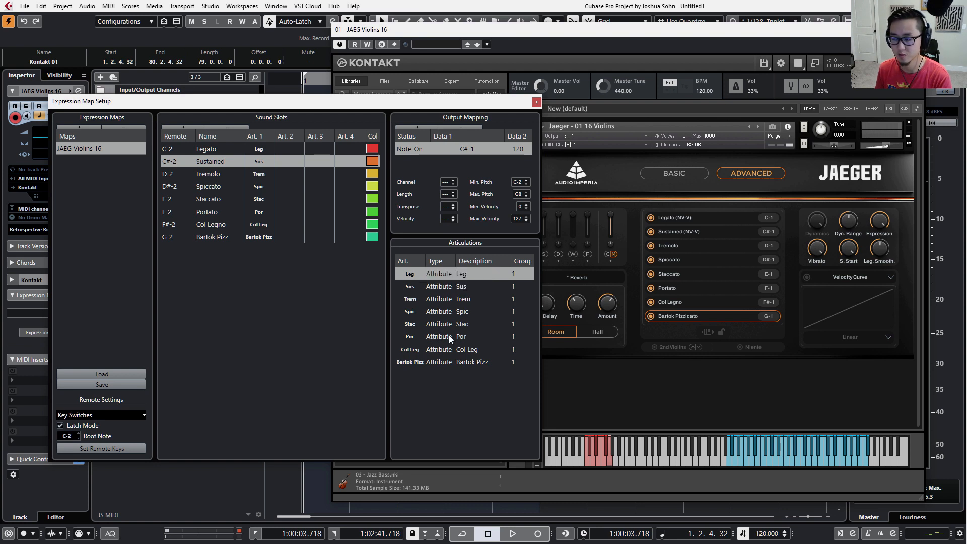
{"action": "left_click", "coordinate": [444, 288]}
{"action": "left_click", "coordinate": [438, 277]}
{"action": "left_click", "coordinate": [438, 277]}
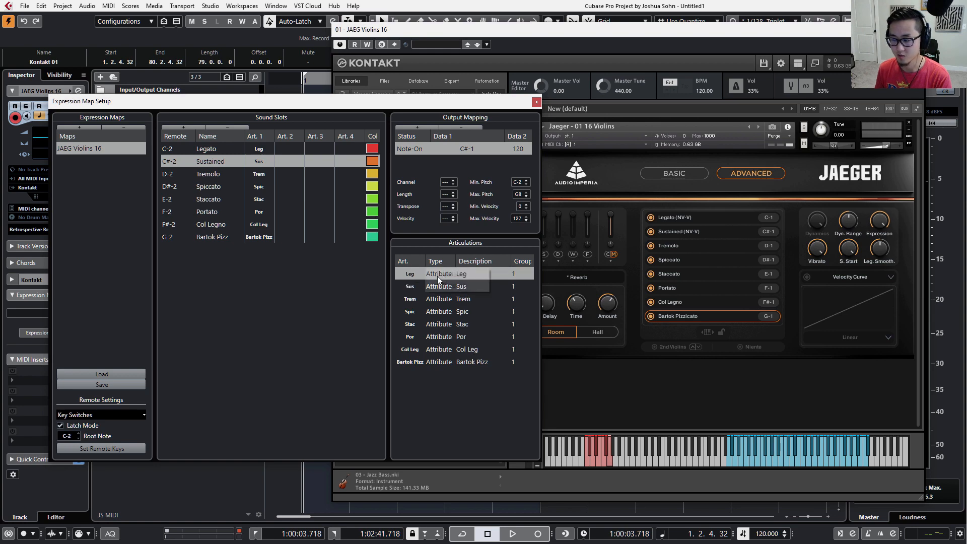
{"action": "left_click", "coordinate": [438, 285]}
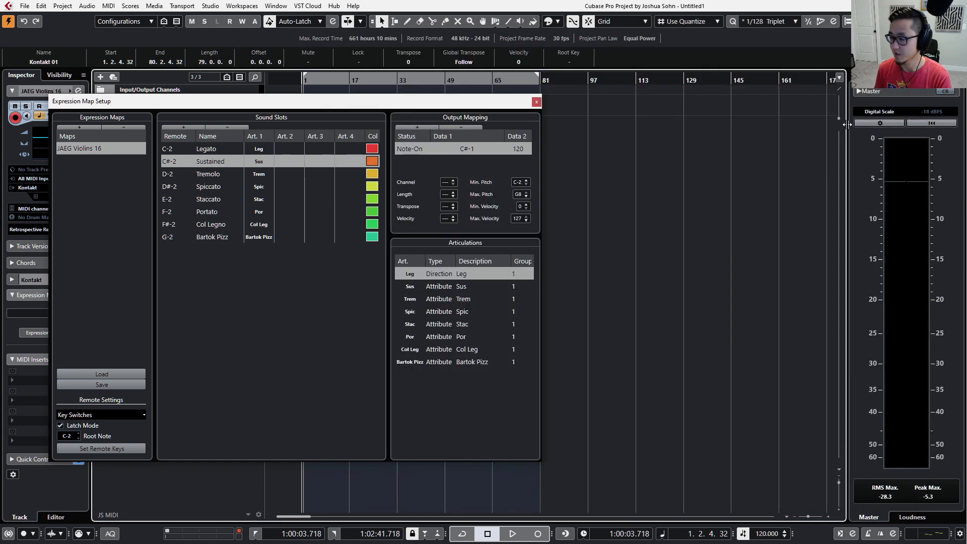
Move the Expression Map Setup window aside and open the Kontakt 01 part in the Key Editor at the notes from bar 16.
{"action": "left_click_drag", "start_coordinate": [453, 102], "coordinate": [0, 94]}
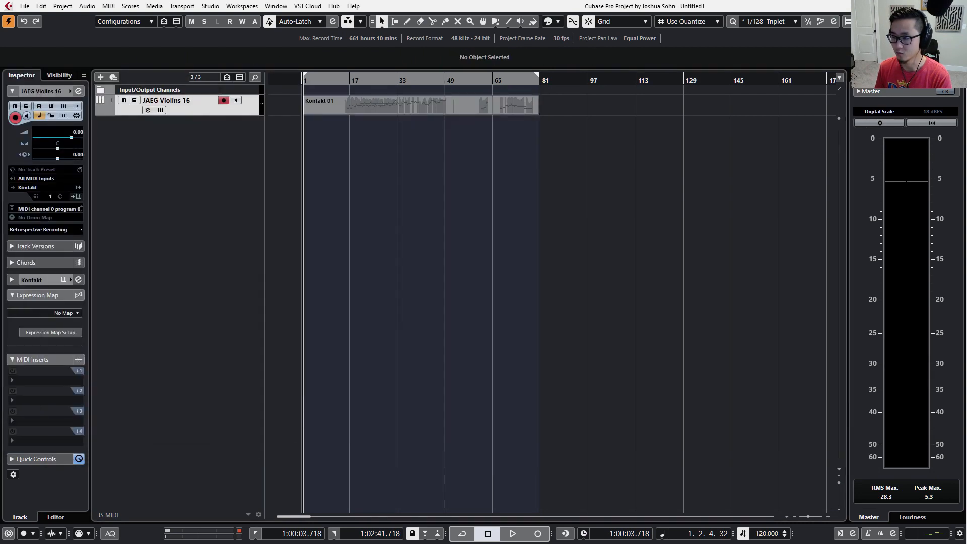
{"action": "double_click", "coordinate": [336, 110]}
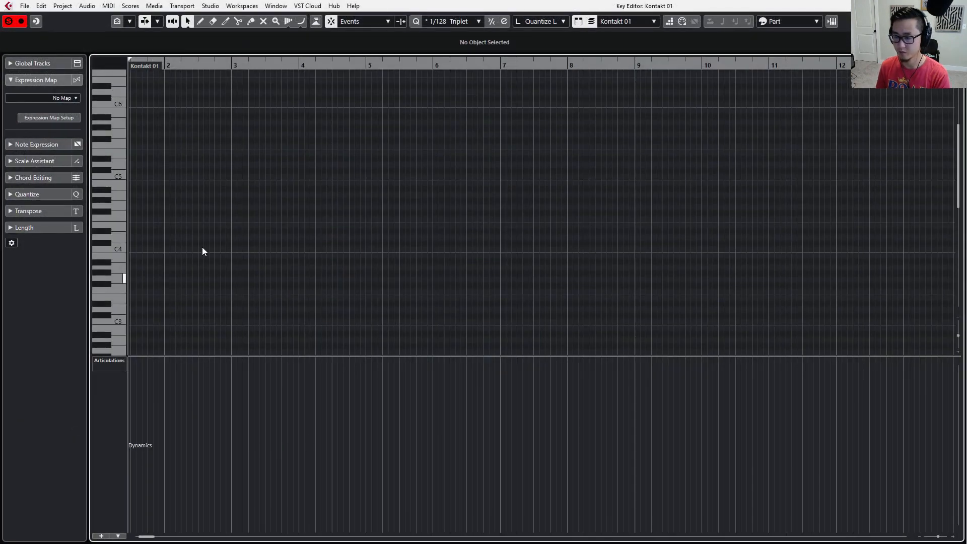
{"action": "scroll", "coordinate": [338, 197], "scroll_direction": "down", "scroll_amount": 3}
{"action": "scroll", "coordinate": [337, 195], "scroll_direction": "right", "scroll_amount": 5}
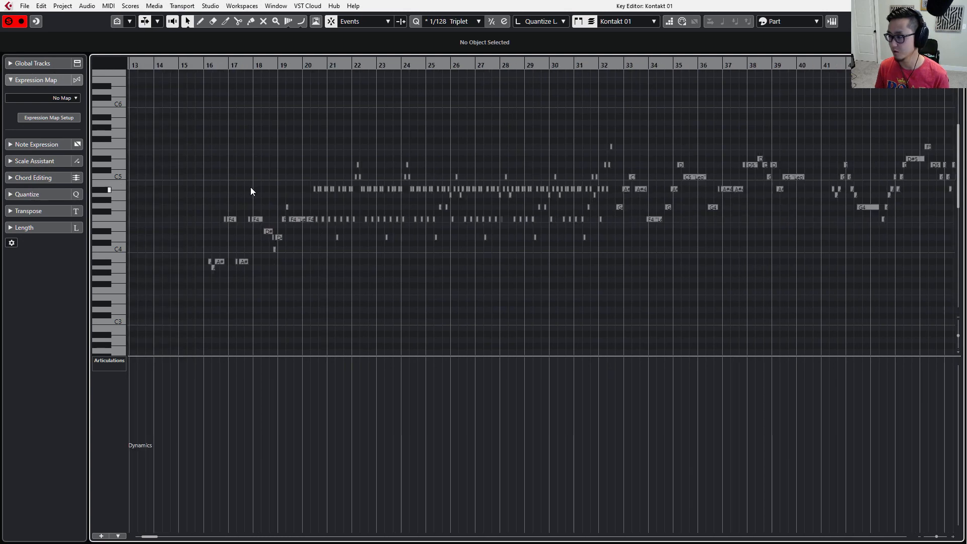
{"action": "scroll", "coordinate": [213, 227], "scroll_direction": "up", "scroll_amount": 3}
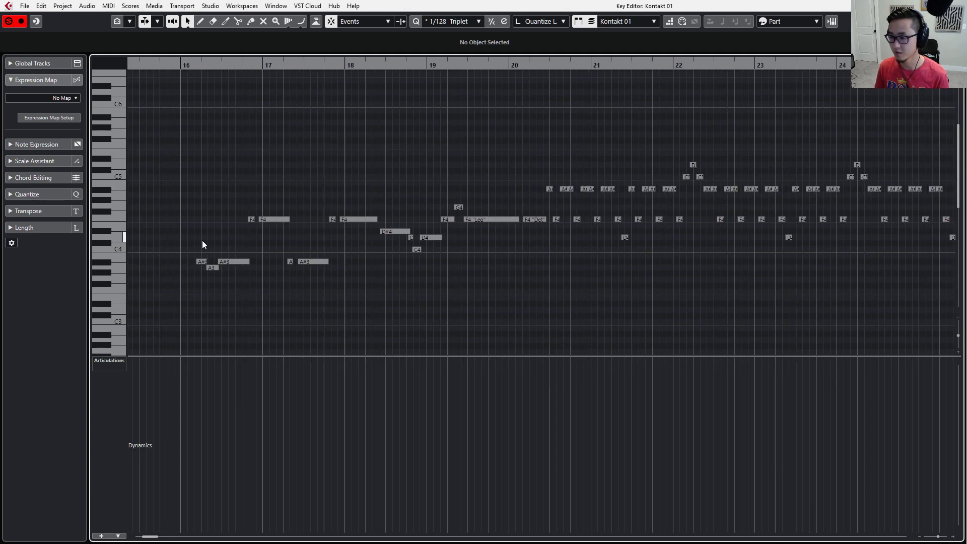
{"action": "left_click", "coordinate": [102, 357]}
{"action": "left_click", "coordinate": [116, 292]}
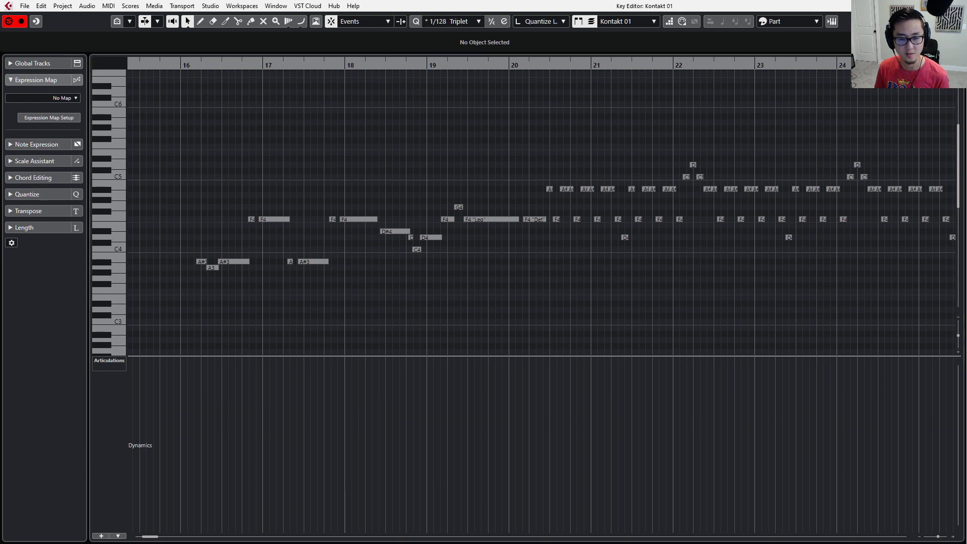
Open the Expression Map Setup and set the type of the Trem, Spic and Stac articulations to Direction.
{"action": "left_click", "coordinate": [49, 117]}
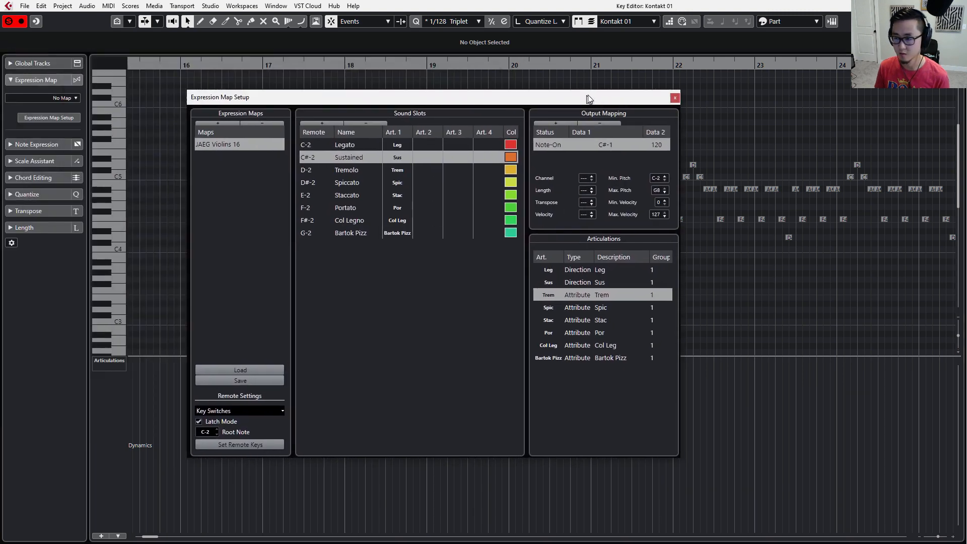
{"action": "left_click", "coordinate": [593, 294]}
{"action": "left_click", "coordinate": [594, 307]}
{"action": "left_click", "coordinate": [583, 311]}
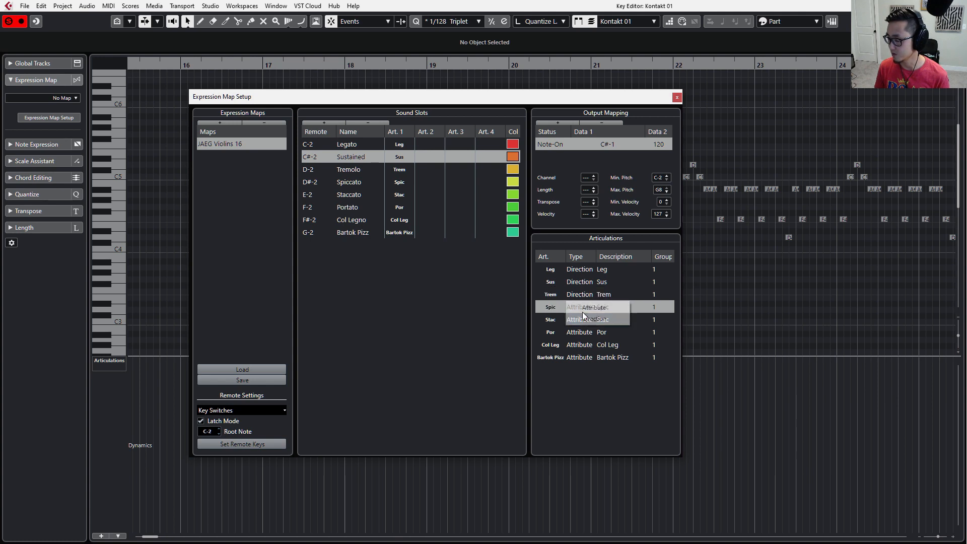
{"action": "left_click", "coordinate": [587, 319]}
{"action": "left_click", "coordinate": [587, 322]}
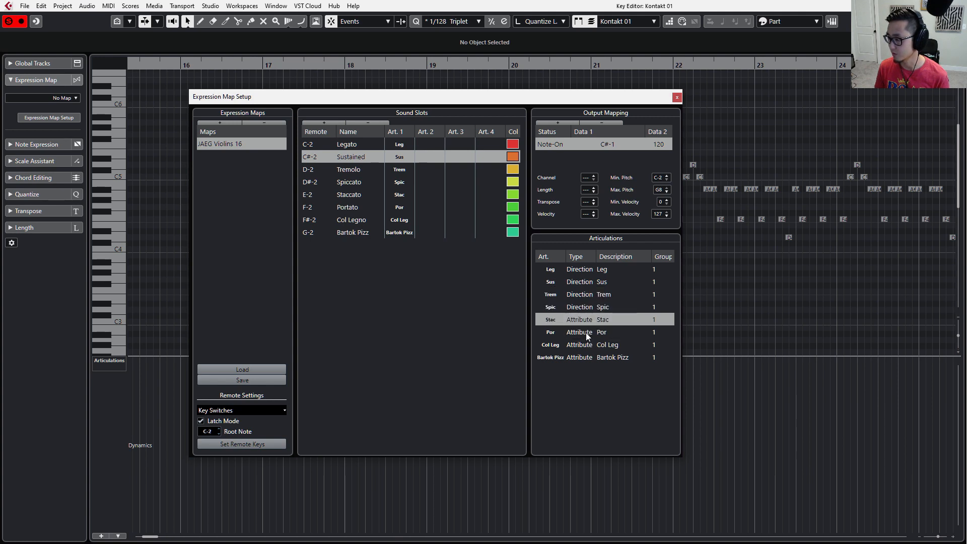
{"action": "left_click", "coordinate": [585, 331]}
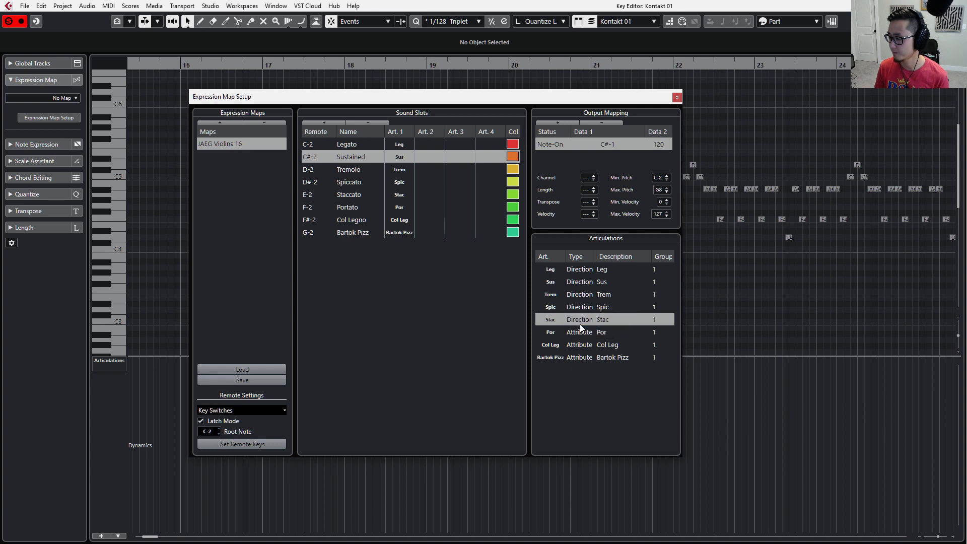
Set the type of the Por, Col Leg and Bartok Pizz articulations to Direction.
{"action": "left_click", "coordinate": [579, 335]}
{"action": "left_click", "coordinate": [578, 334]}
{"action": "left_click", "coordinate": [581, 344]}
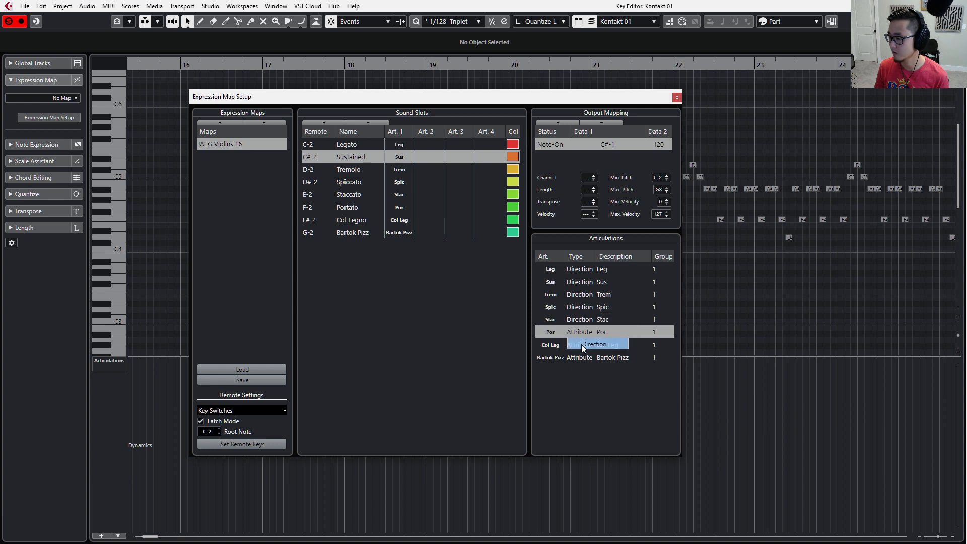
{"action": "left_click", "coordinate": [582, 344]}
{"action": "left_click", "coordinate": [581, 344]}
{"action": "left_click", "coordinate": [583, 355]}
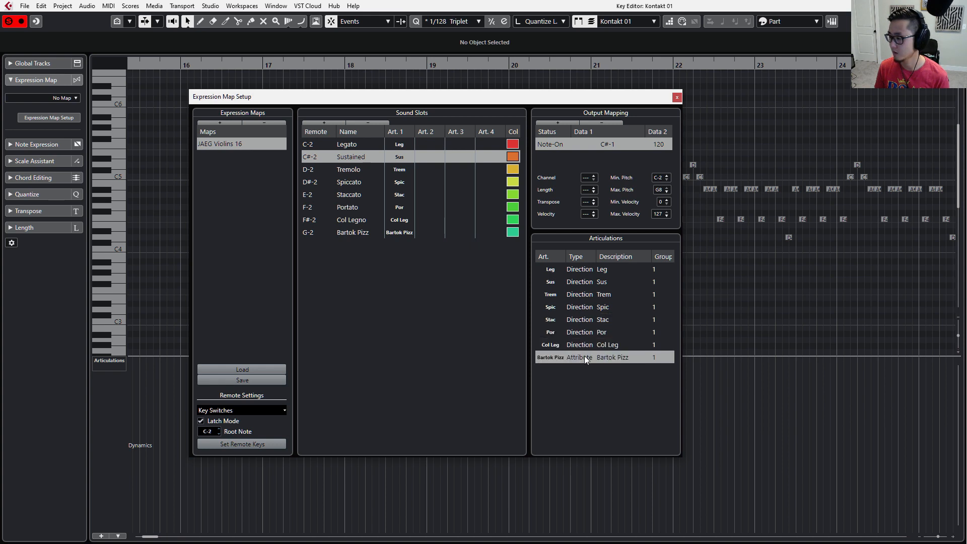
{"action": "left_click", "coordinate": [584, 356]}
{"action": "left_click", "coordinate": [588, 367]}
Move the Expression Map Setup window aside and assign the JAEG Violins 16 expression map to the Kontakt 01 track.
{"action": "left_click_drag", "start_coordinate": [664, 100], "coordinate": [858, 90]}
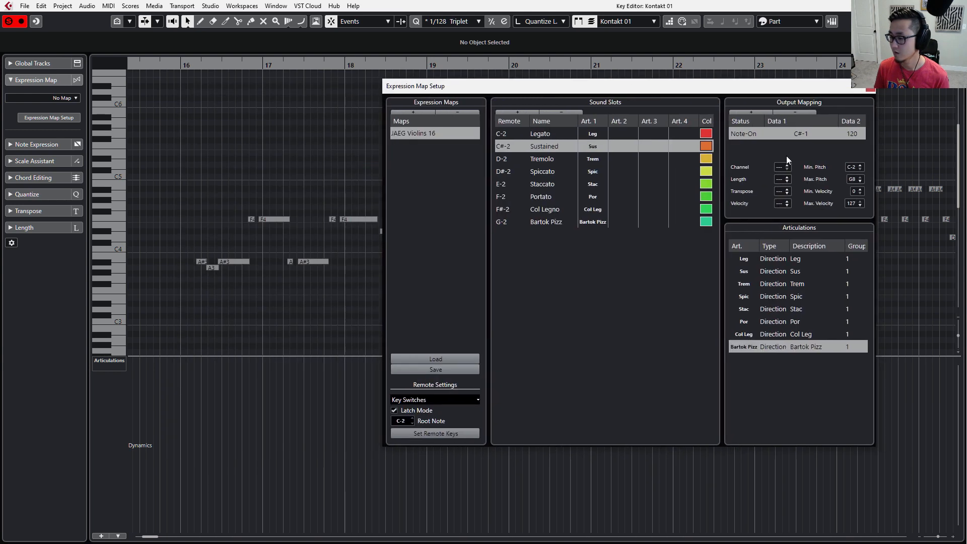
{"action": "right_click", "coordinate": [107, 358]}
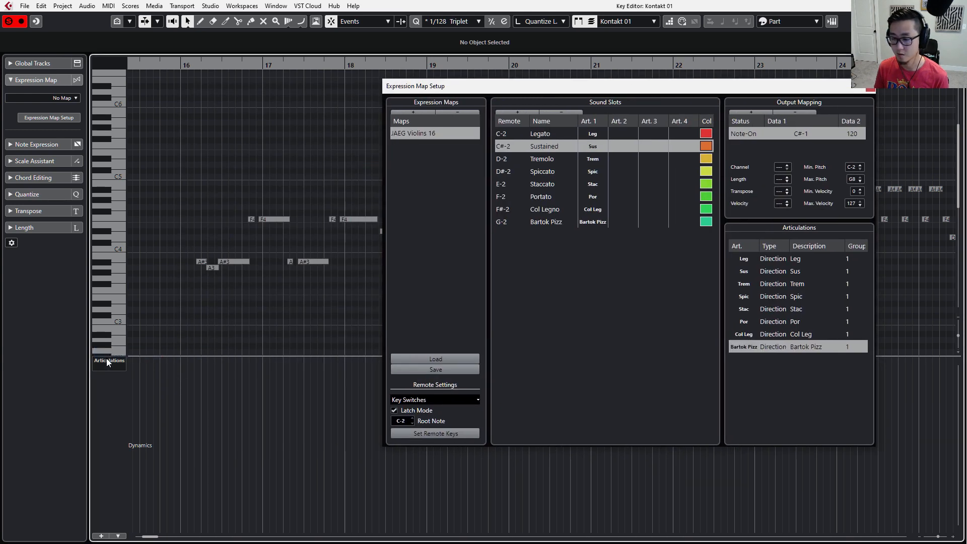
{"action": "left_click", "coordinate": [107, 359]}
{"action": "left_click", "coordinate": [108, 86]}
{"action": "left_click", "coordinate": [72, 99]}
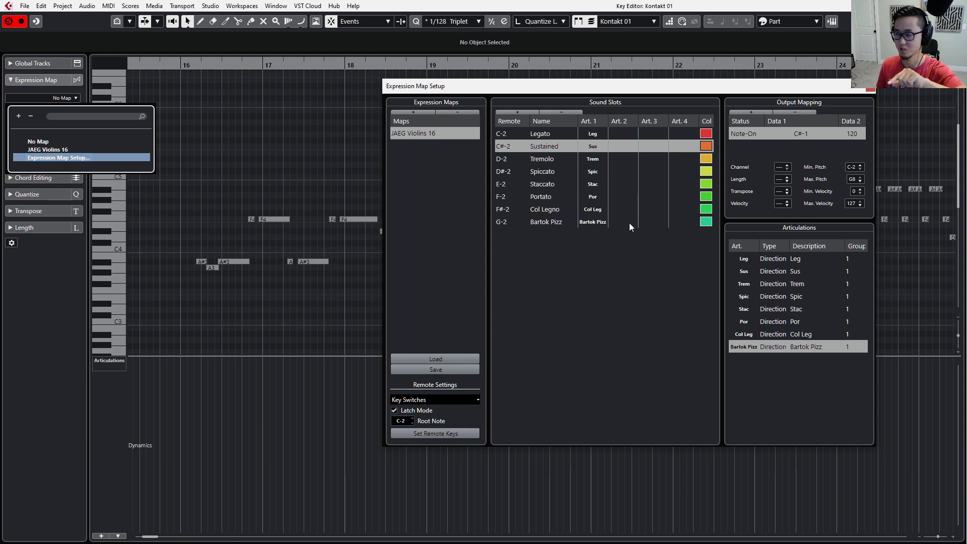
{"action": "left_click", "coordinate": [97, 149]}
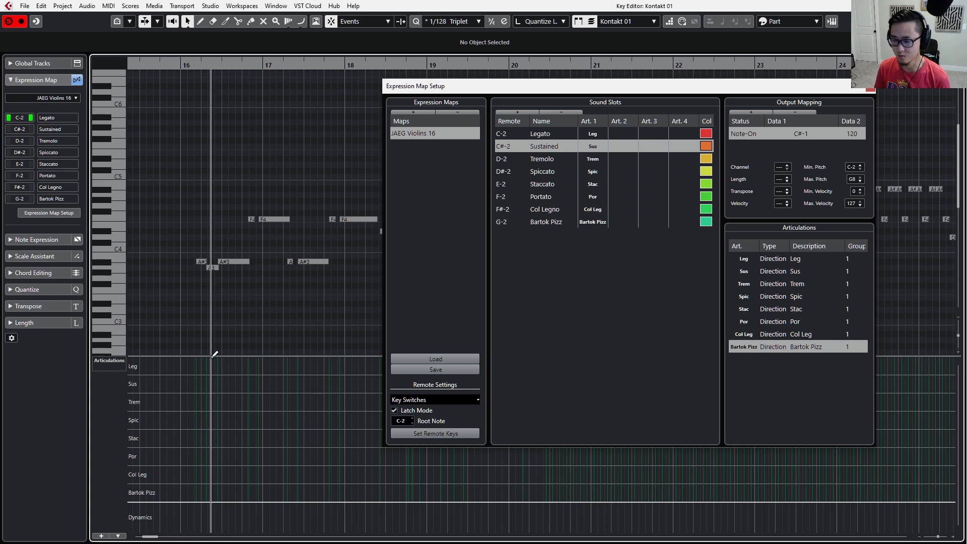
Draw direction events in the Articulations lane: Leg from the first note of bar 16, Trem just before bar 17, and Stac in bar 17.
{"action": "left_click", "coordinate": [198, 367]}
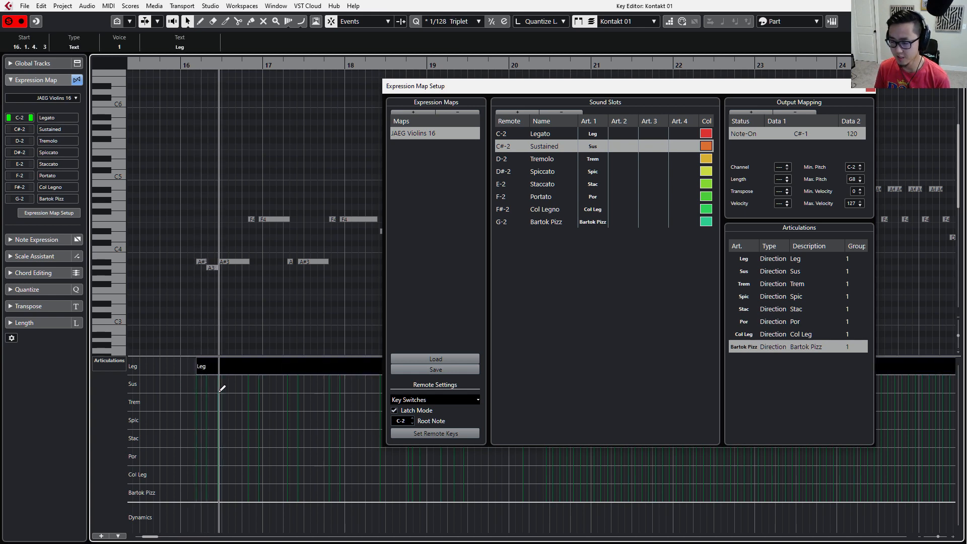
{"action": "left_click", "coordinate": [248, 402]}
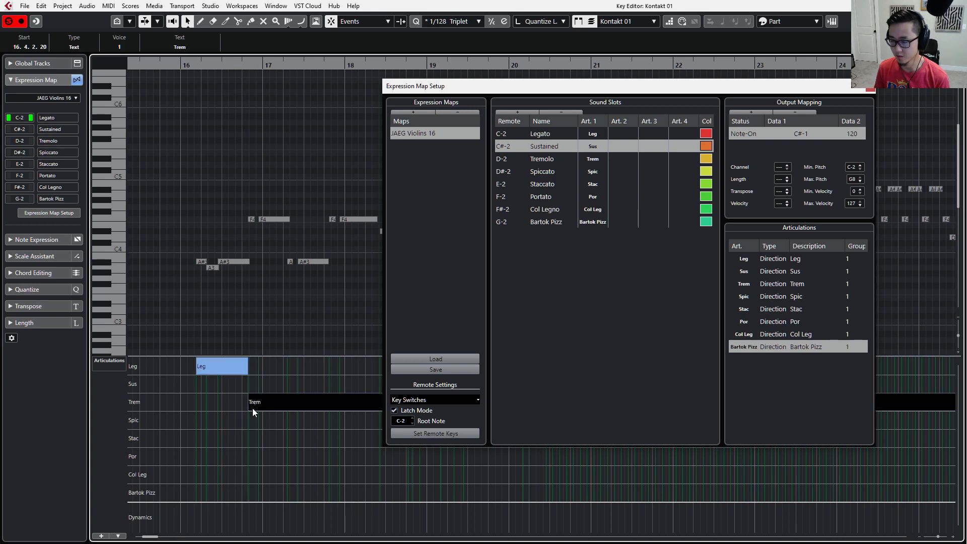
{"action": "left_click", "coordinate": [292, 438]}
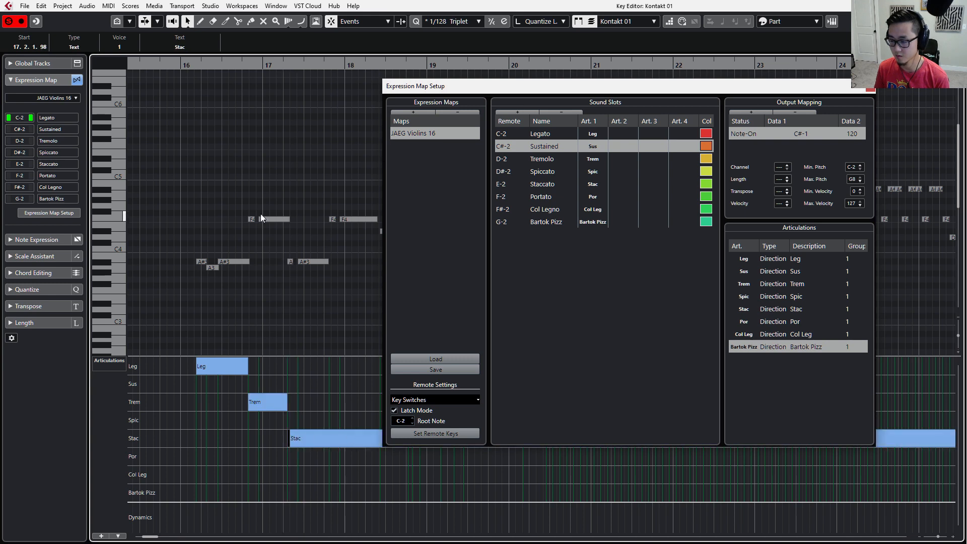
{"action": "left_click", "coordinate": [274, 316]}
{"action": "left_click", "coordinate": [292, 443]}
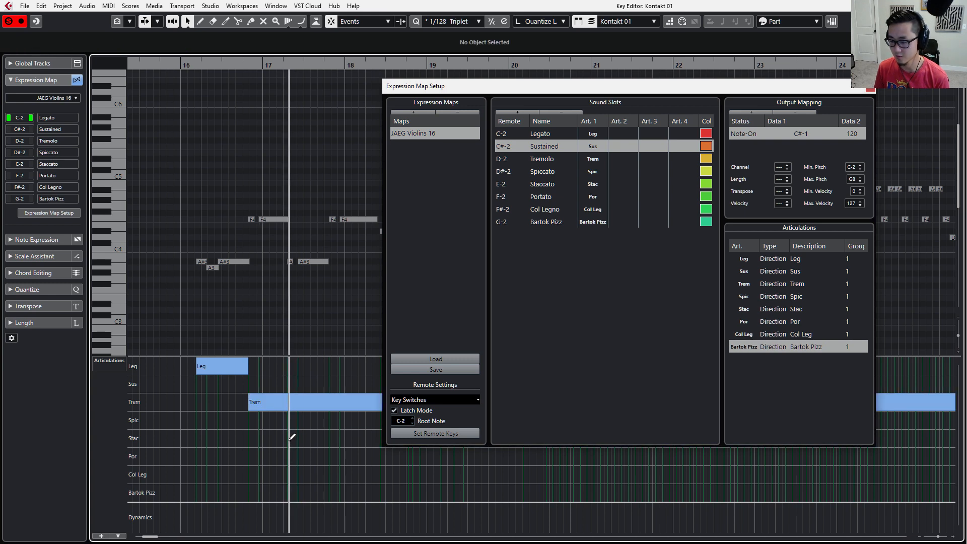
{"action": "left_click", "coordinate": [292, 436]}
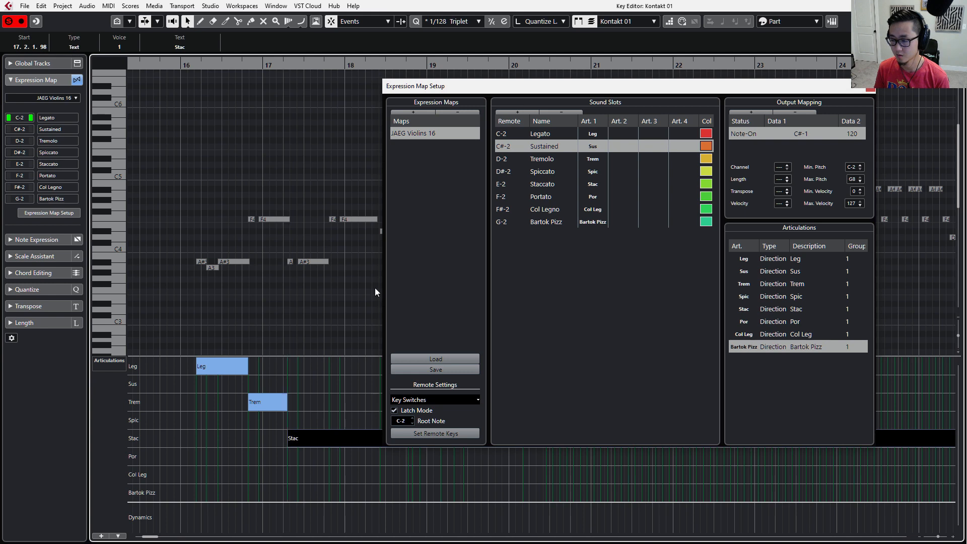
Play back the passage from bar 16 and select its notes through bar 17 to examine their articulation setting.
{"action": "left_click_drag", "start_coordinate": [211, 160], "coordinate": [144, 318]}
{"action": "key", "text": "space"}
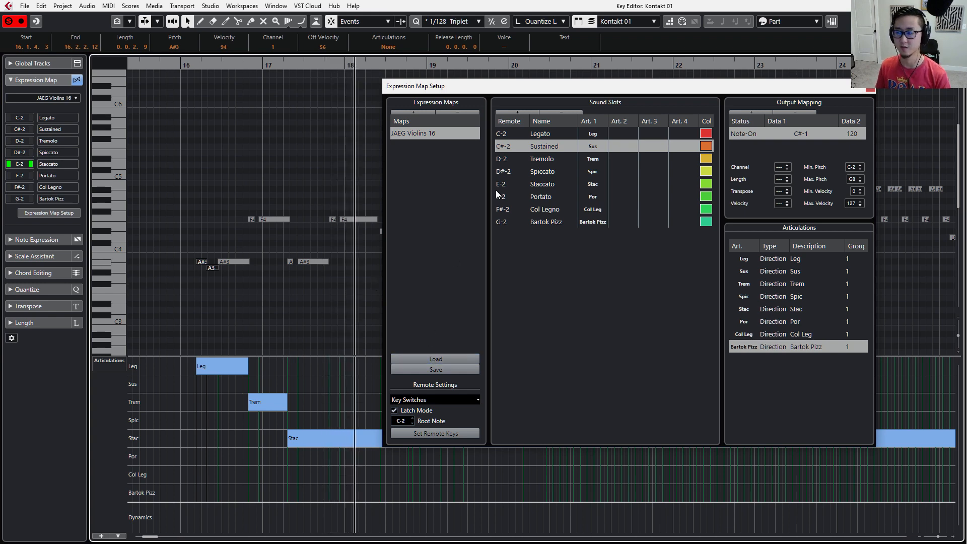
{"action": "left_click_drag", "start_coordinate": [160, 179], "coordinate": [311, 321]}
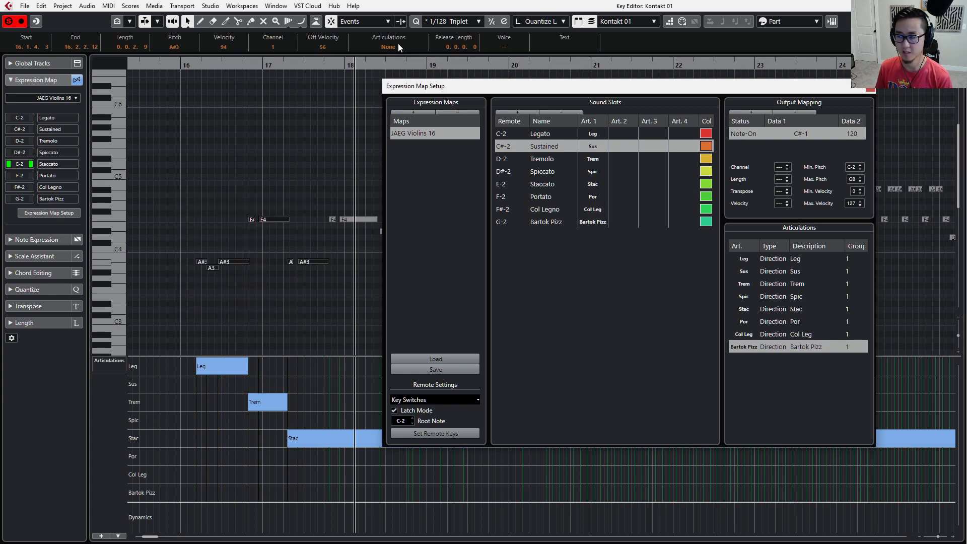
{"action": "left_click_drag", "start_coordinate": [191, 162], "coordinate": [310, 280]}
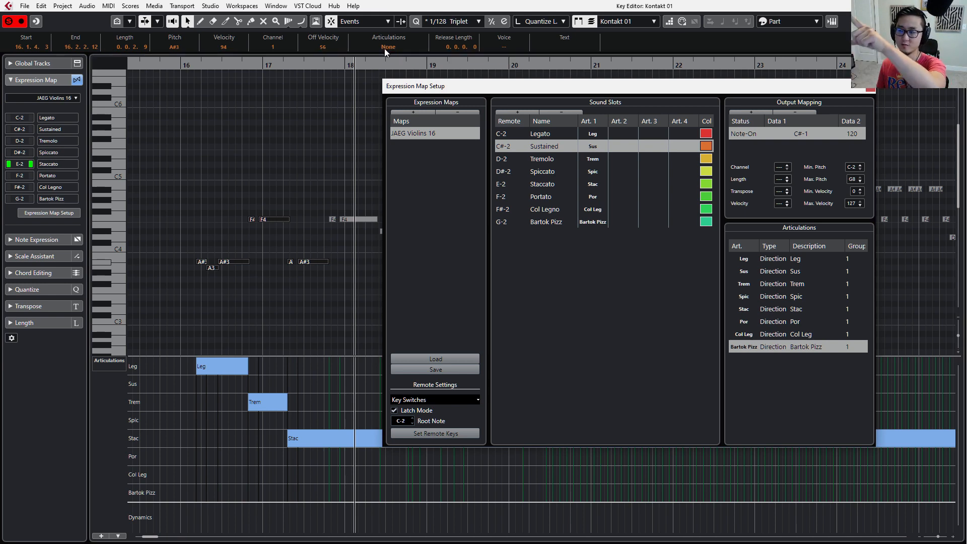
Set the type of the Leg, Sus and Trem articulations to Attribute.
{"action": "left_click", "coordinate": [773, 262]}
{"action": "left_click", "coordinate": [772, 262]}
{"action": "left_click", "coordinate": [775, 266]}
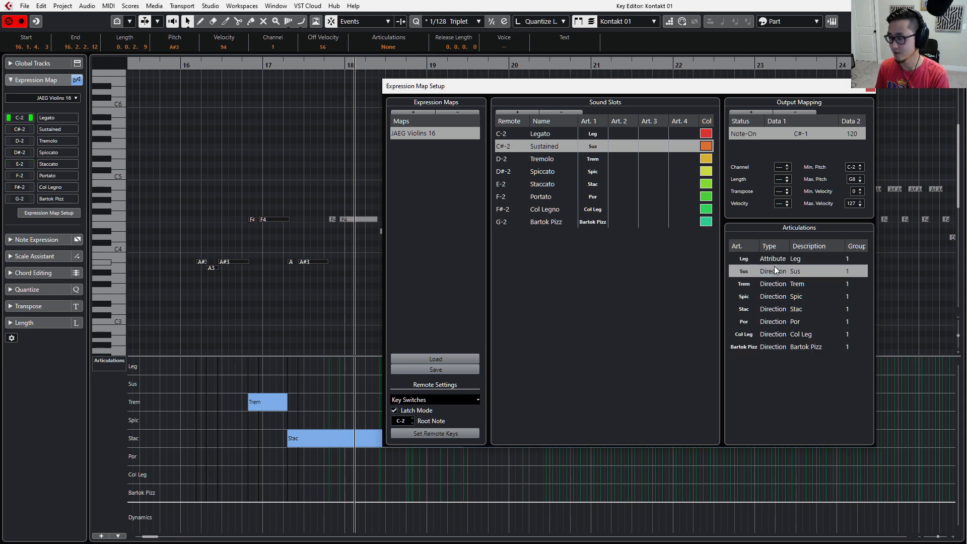
{"action": "left_click", "coordinate": [775, 267]}
{"action": "left_click", "coordinate": [778, 273]}
{"action": "left_click", "coordinate": [775, 287]}
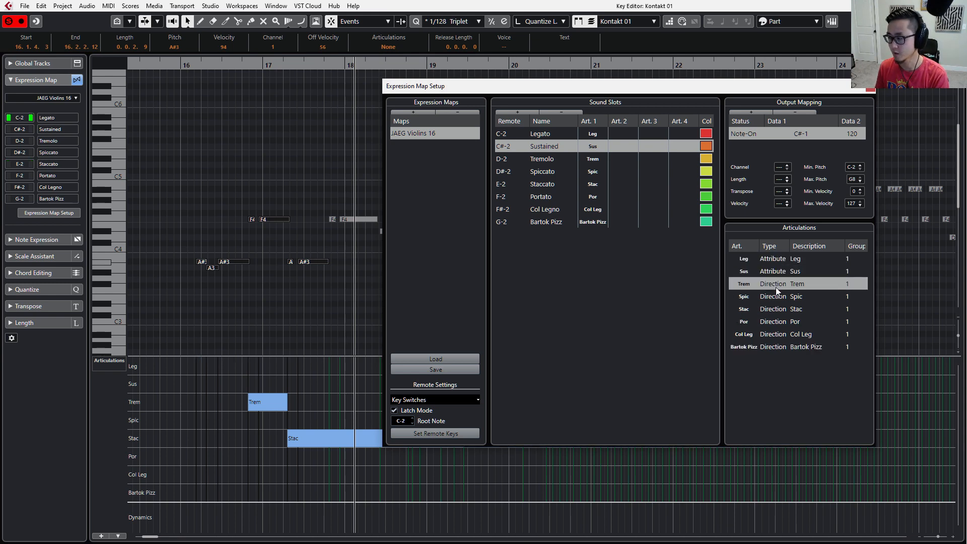
{"action": "left_click", "coordinate": [776, 287]}
{"action": "left_click", "coordinate": [777, 290]}
Set the type of the Spic and Stac articulations to Attribute.
{"action": "left_click", "coordinate": [777, 293]}
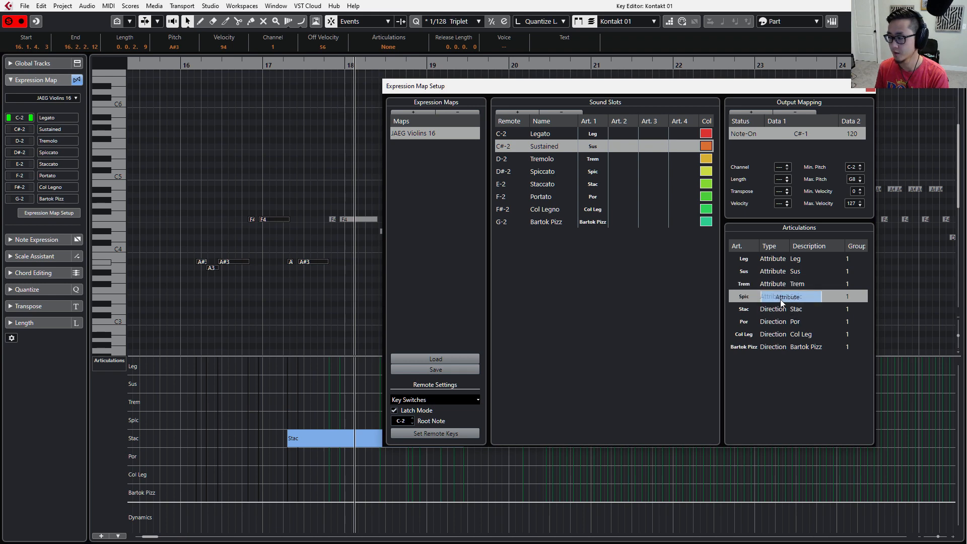
{"action": "left_click", "coordinate": [781, 299]}
{"action": "left_click", "coordinate": [781, 307]}
{"action": "left_click", "coordinate": [782, 309]}
{"action": "left_click", "coordinate": [782, 309]}
Set the type of the Por, Col Leg and Bartok Pizz articulations to Attribute.
{"action": "left_click", "coordinate": [782, 324]}
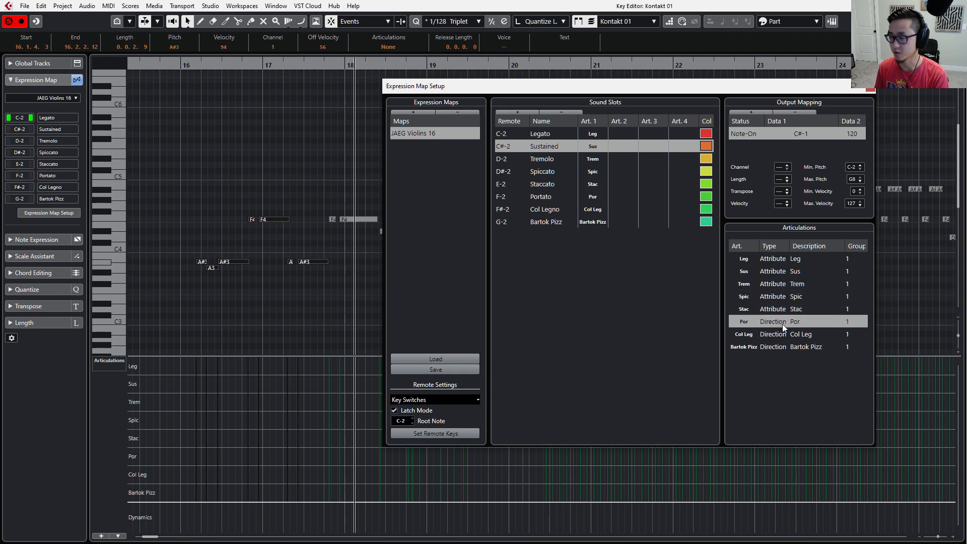
{"action": "left_click", "coordinate": [782, 324]}
{"action": "left_click", "coordinate": [781, 332]}
{"action": "left_click", "coordinate": [778, 335]}
{"action": "left_click", "coordinate": [773, 345]}
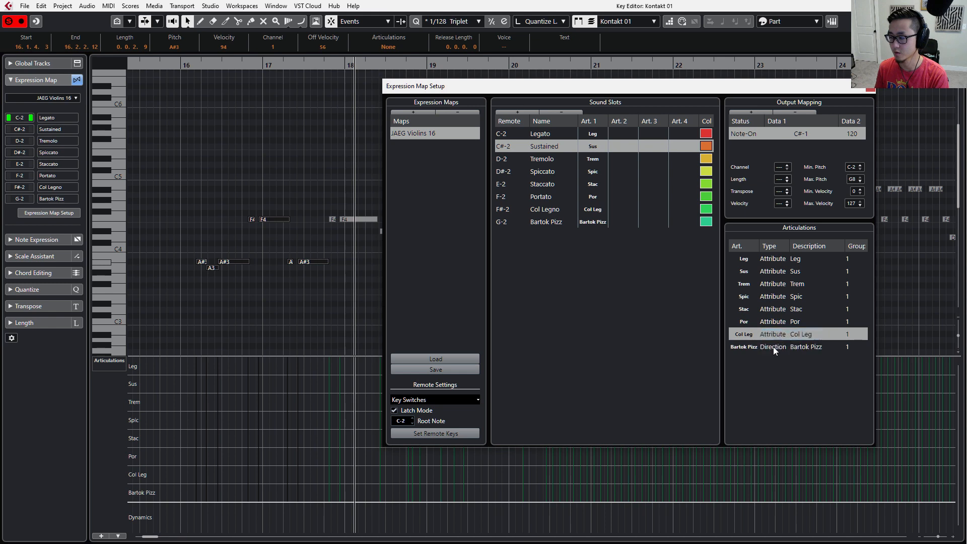
{"action": "left_click", "coordinate": [771, 348]}
{"action": "left_click", "coordinate": [771, 351]}
{"action": "left_click", "coordinate": [771, 355]}
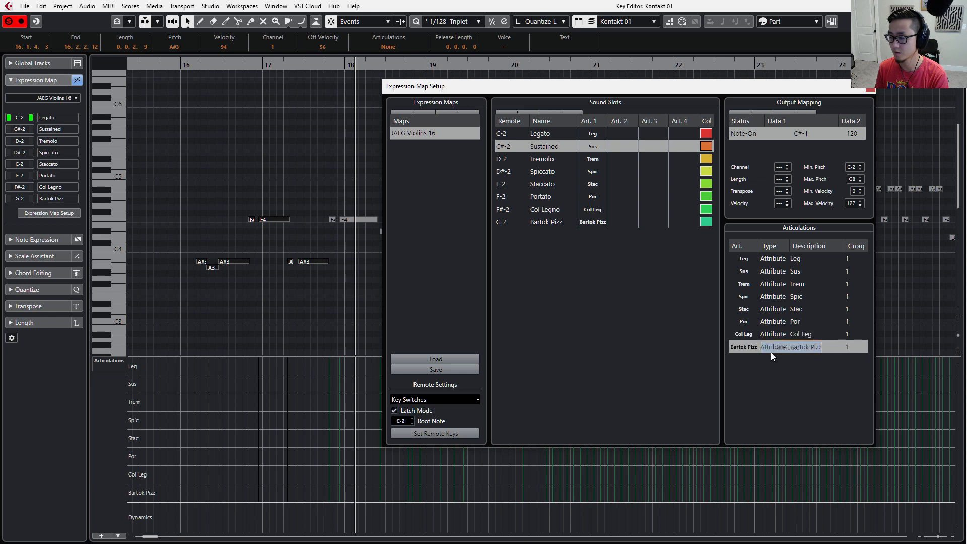
Move the setup window aside, select the first three notes in bar 16, and set their articulation to Leg.
{"action": "left_click_drag", "start_coordinate": [736, 91], "coordinate": [801, 85]}
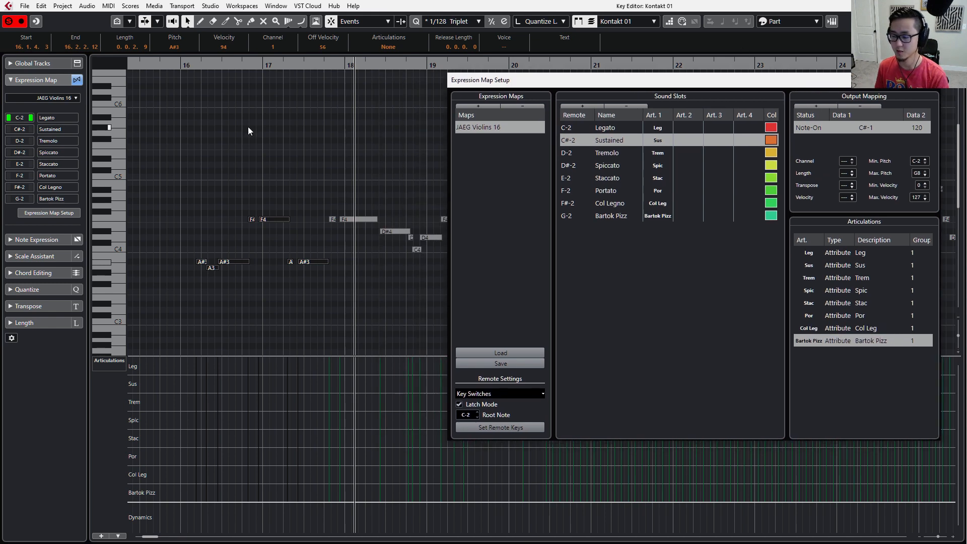
{"action": "left_click_drag", "start_coordinate": [183, 147], "coordinate": [449, 304]}
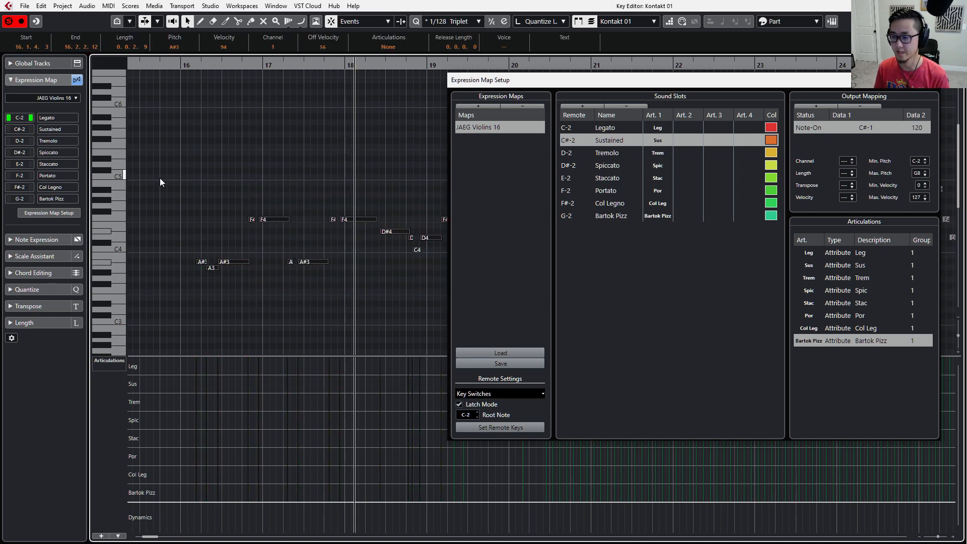
{"action": "left_click_drag", "start_coordinate": [147, 181], "coordinate": [241, 279]}
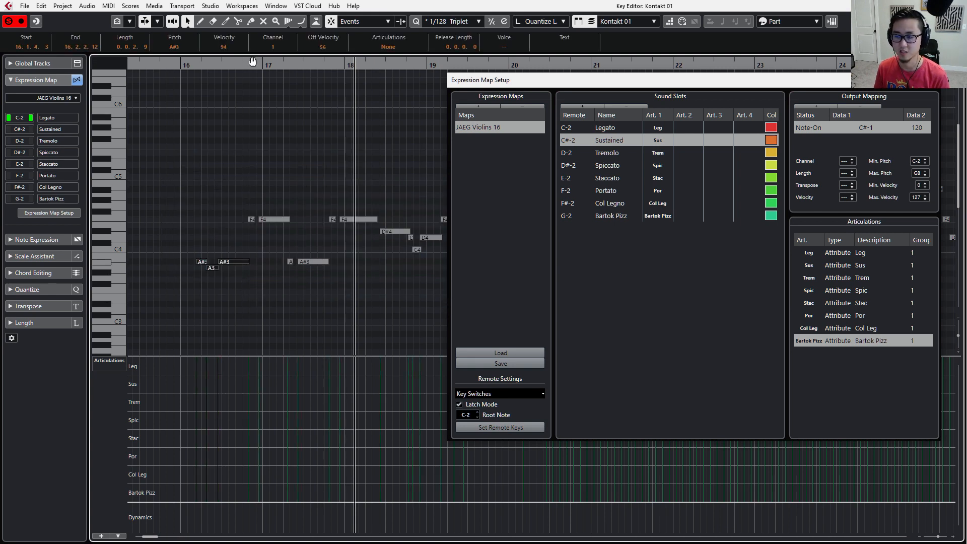
{"action": "left_click", "coordinate": [388, 47]}
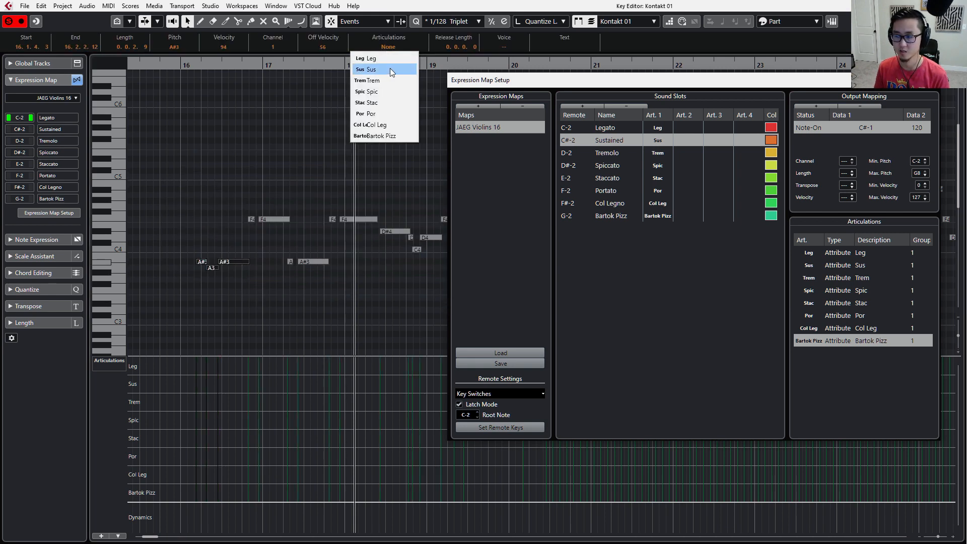
{"action": "left_click", "coordinate": [385, 60]}
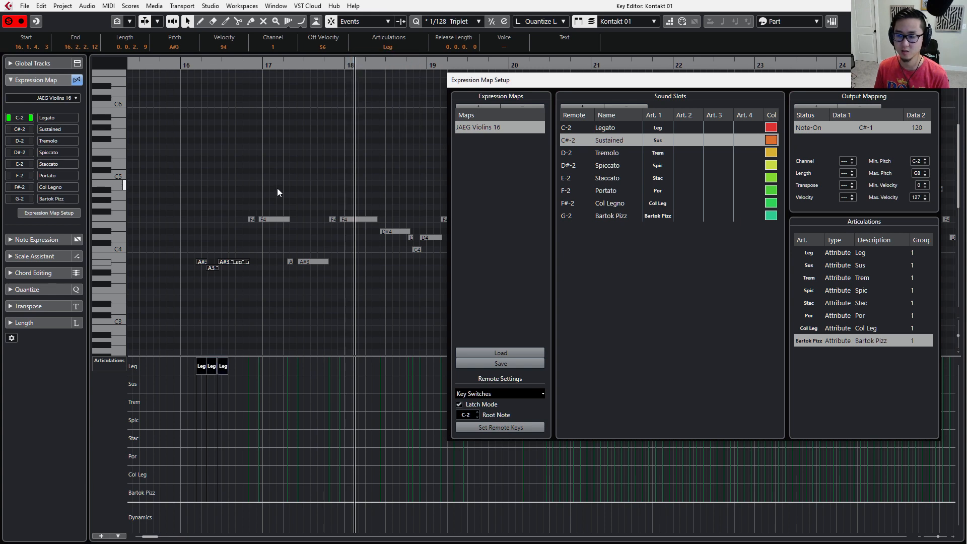
Select the two F4 notes around the start of bar 17 and set their articulation to Trem.
{"action": "left_click", "coordinate": [244, 195]}
{"action": "left_click", "coordinate": [285, 220]}
{"action": "left_click", "coordinate": [394, 49]}
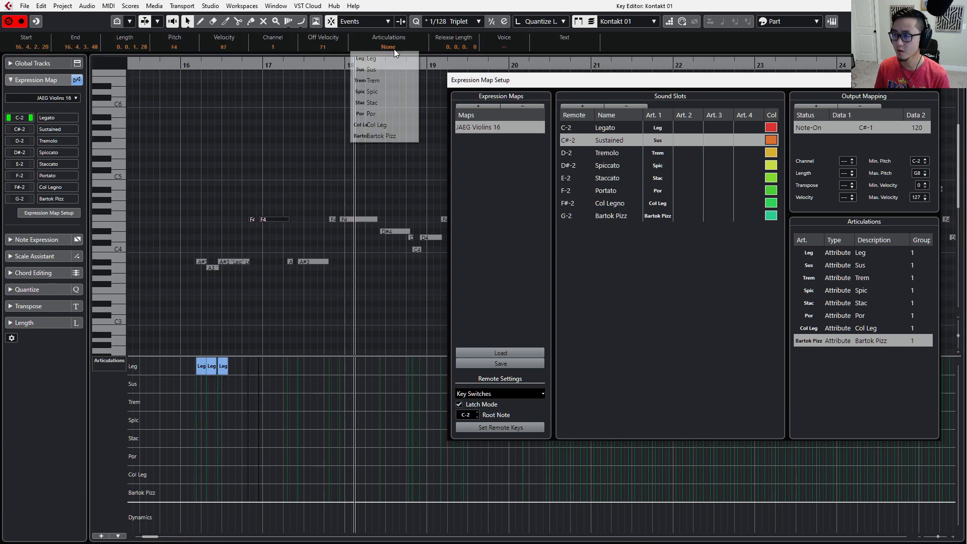
{"action": "left_click", "coordinate": [391, 69]}
{"action": "left_click_drag", "start_coordinate": [237, 190], "coordinate": [303, 234]}
{"action": "left_click", "coordinate": [387, 48]}
{"action": "left_click", "coordinate": [387, 78]}
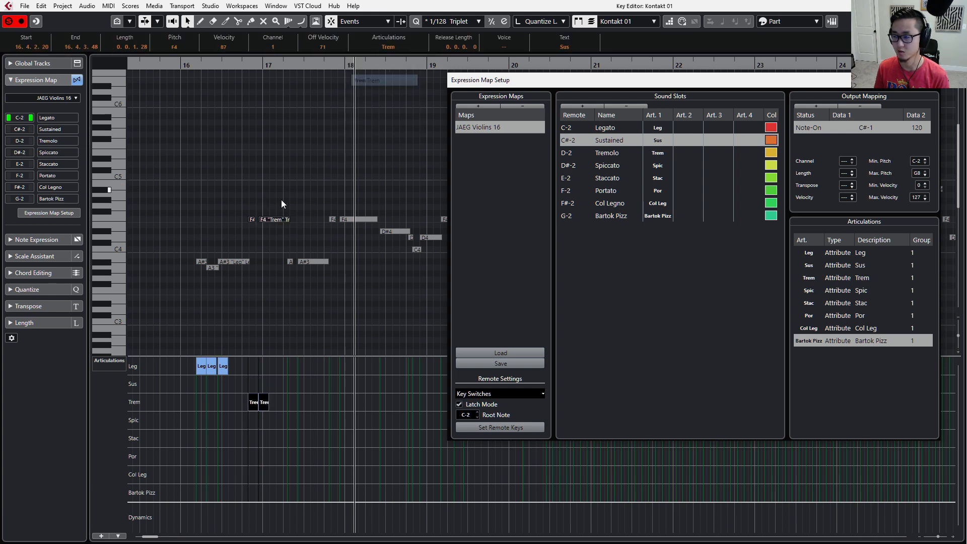
Set the articulation of the two A#3 notes in bar 17 to Bartok Pizz and of the two F4 notes around bar 18 to Col Leg.
{"action": "left_click_drag", "start_coordinate": [281, 199], "coordinate": [305, 266]}
{"action": "left_click", "coordinate": [388, 48]}
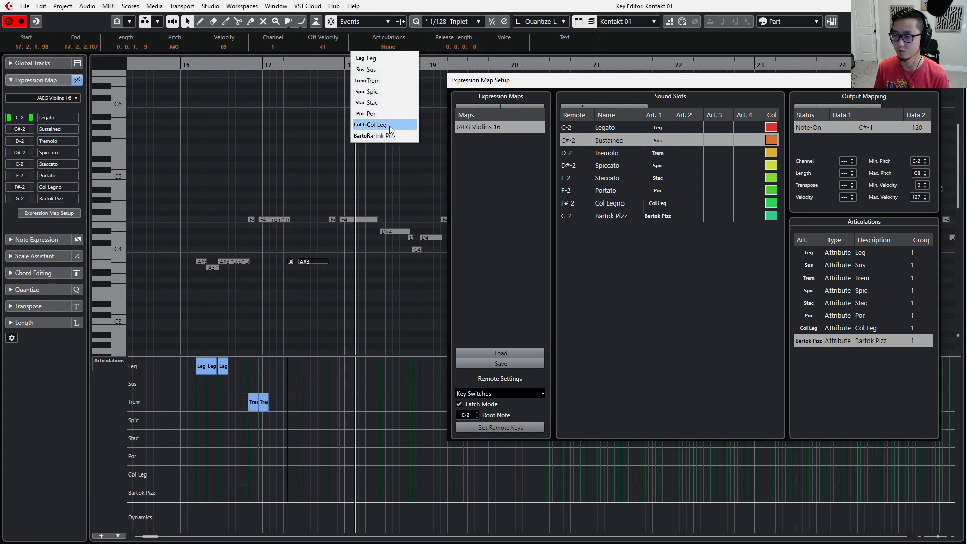
{"action": "left_click", "coordinate": [378, 137]}
{"action": "left_click_drag", "start_coordinate": [328, 183], "coordinate": [373, 227]}
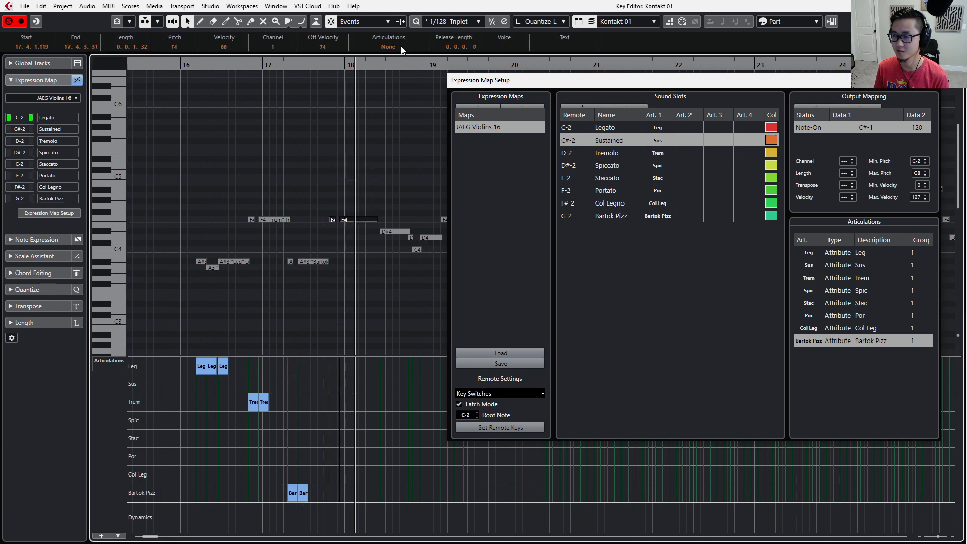
{"action": "left_click", "coordinate": [401, 47]}
{"action": "left_click", "coordinate": [385, 125]}
Select the four notes in bar 18, from D#4 to D4, and set their articulation to Stac.
{"action": "left_click_drag", "start_coordinate": [394, 160], "coordinate": [422, 249]}
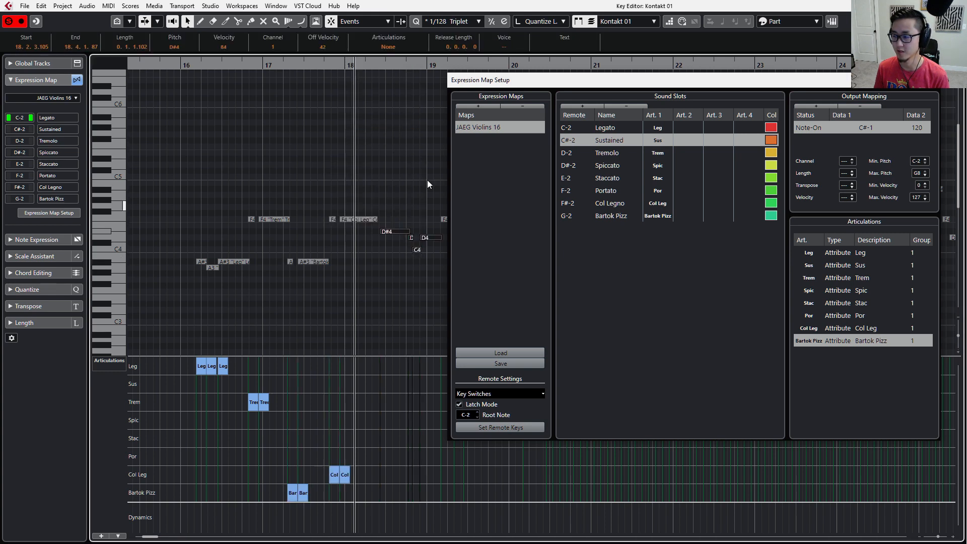
{"action": "left_click", "coordinate": [403, 48]}
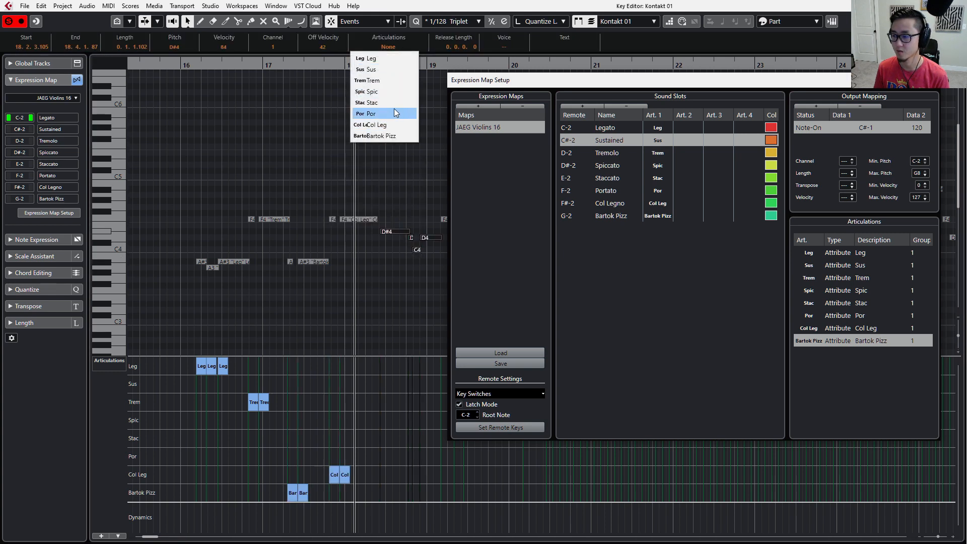
{"action": "left_click", "coordinate": [396, 104]}
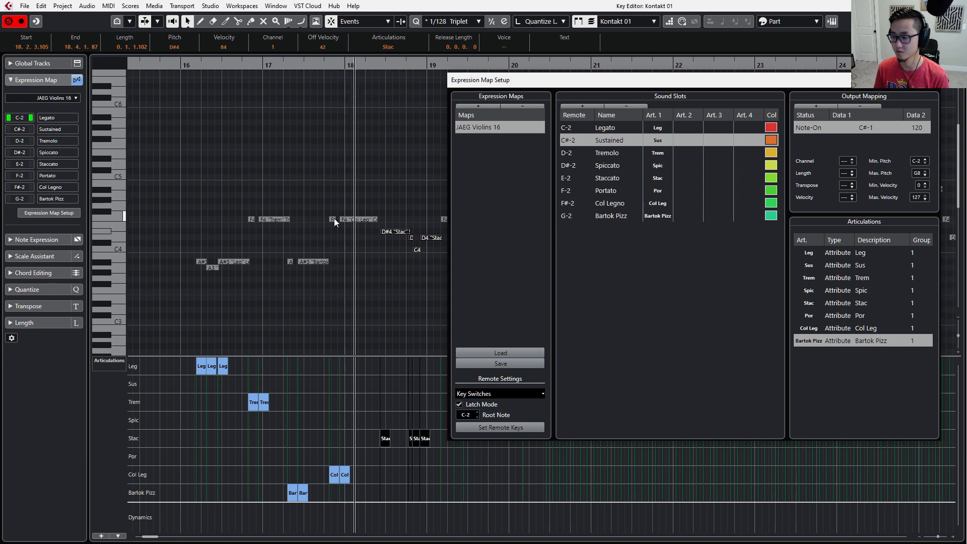
Play back the passage from the Leg notes in bar 16 and close the expression map setup window.
{"action": "left_click_drag", "start_coordinate": [257, 252], "coordinate": [190, 277]}
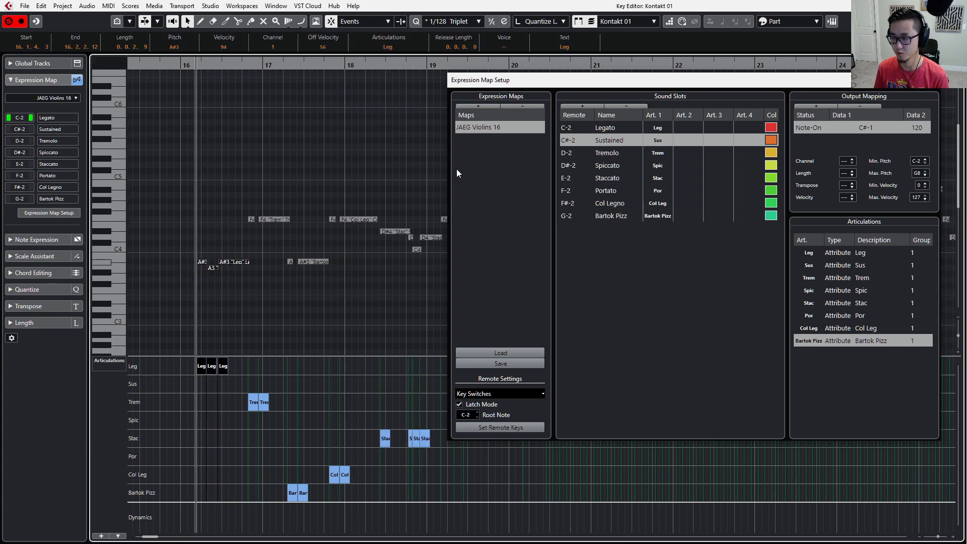
{"action": "left_click_drag", "start_coordinate": [538, 78], "coordinate": [547, 80]}
{"action": "key", "text": "space"}
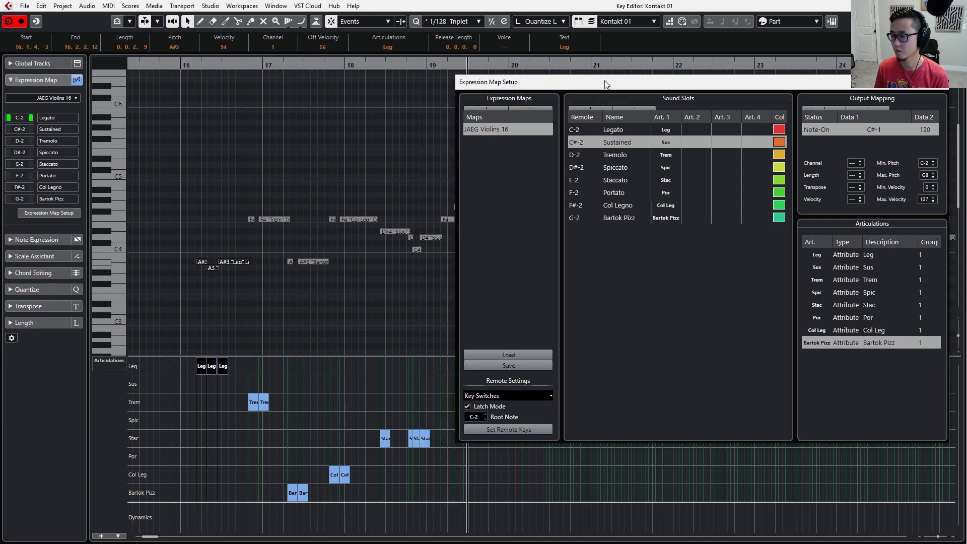
{"action": "key", "text": "space"}
{"action": "left_click_drag", "start_coordinate": [604, 80], "coordinate": [365, 79]}
{"action": "left_click", "coordinate": [705, 82]}
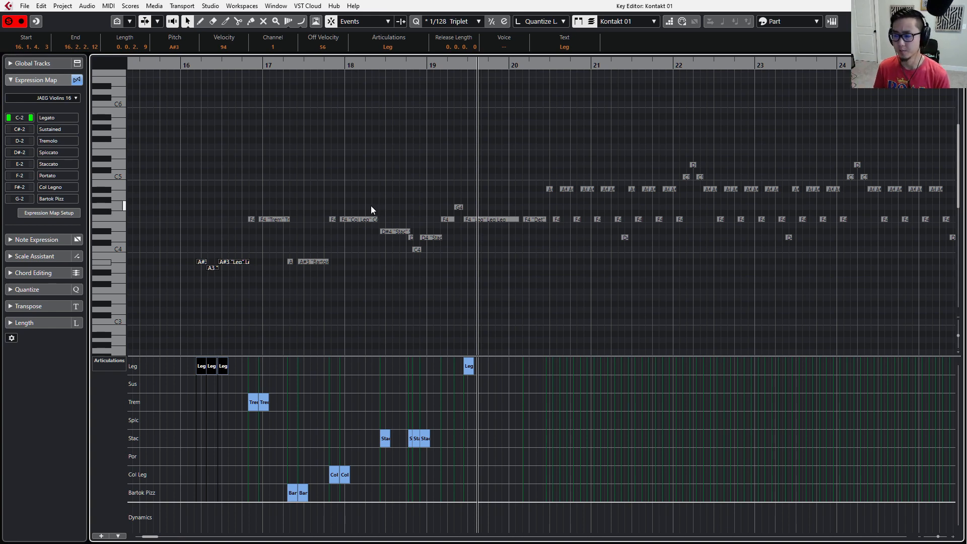
Select the notes from bar 16 to the start of bar 18 and review the articulations available for them.
{"action": "left_click_drag", "start_coordinate": [201, 151], "coordinate": [454, 293]}
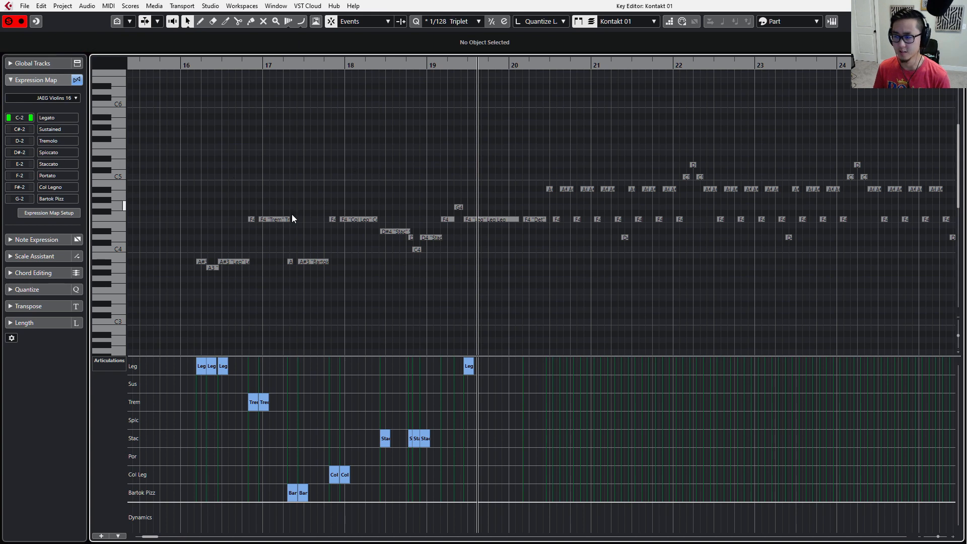
{"action": "left_click_drag", "start_coordinate": [188, 166], "coordinate": [255, 297]}
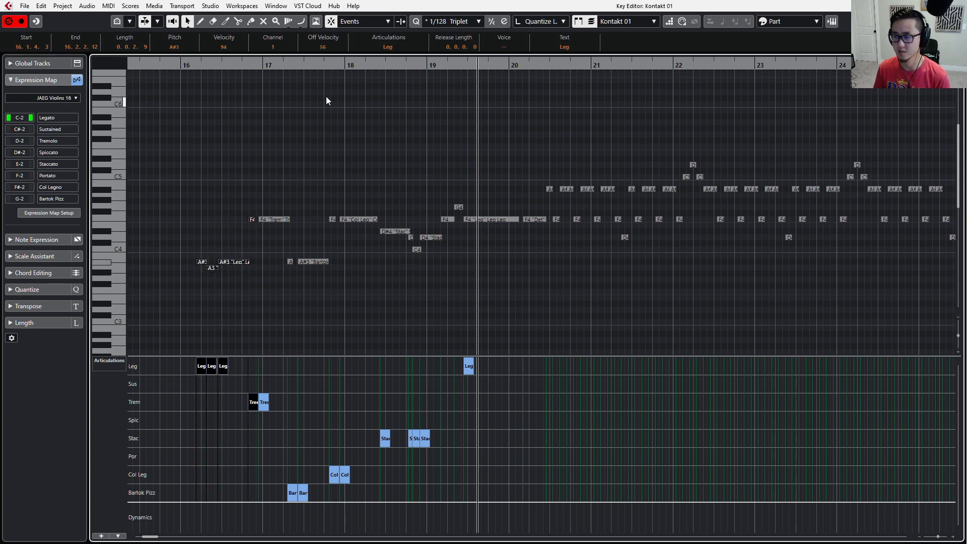
{"action": "left_click_drag", "start_coordinate": [356, 115], "coordinate": [252, 292], "text": "shift"}
{"action": "left_click", "coordinate": [391, 47]}
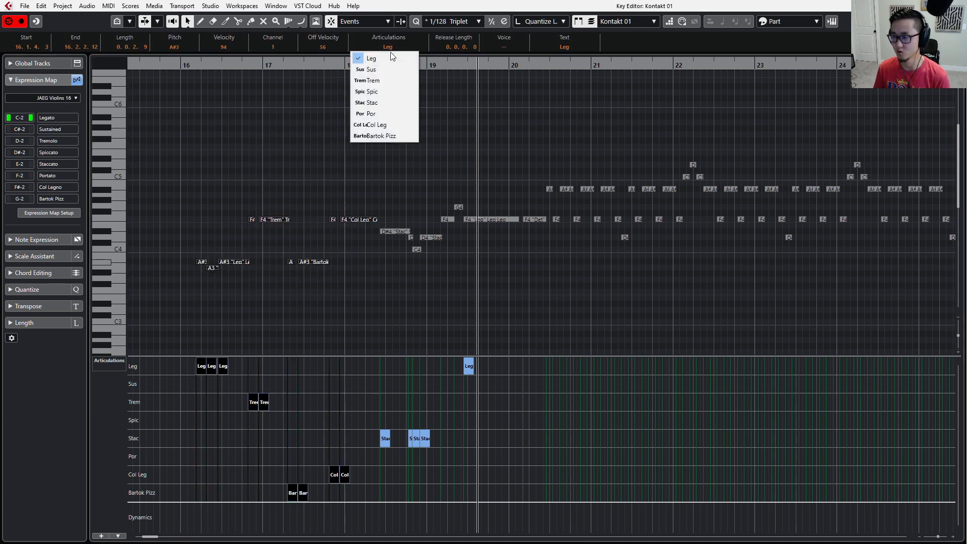
{"action": "left_click", "coordinate": [546, 99]}
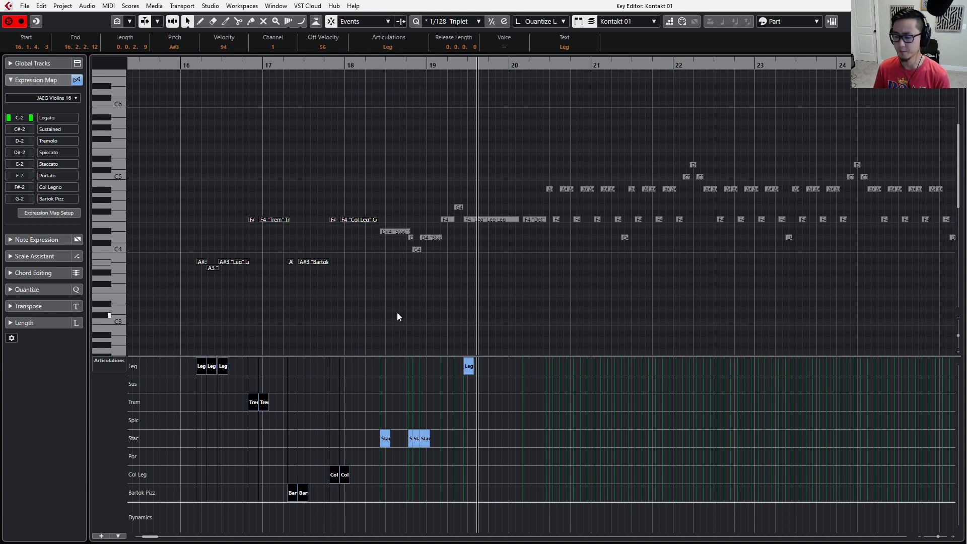
{"action": "left_click", "coordinate": [435, 316]}
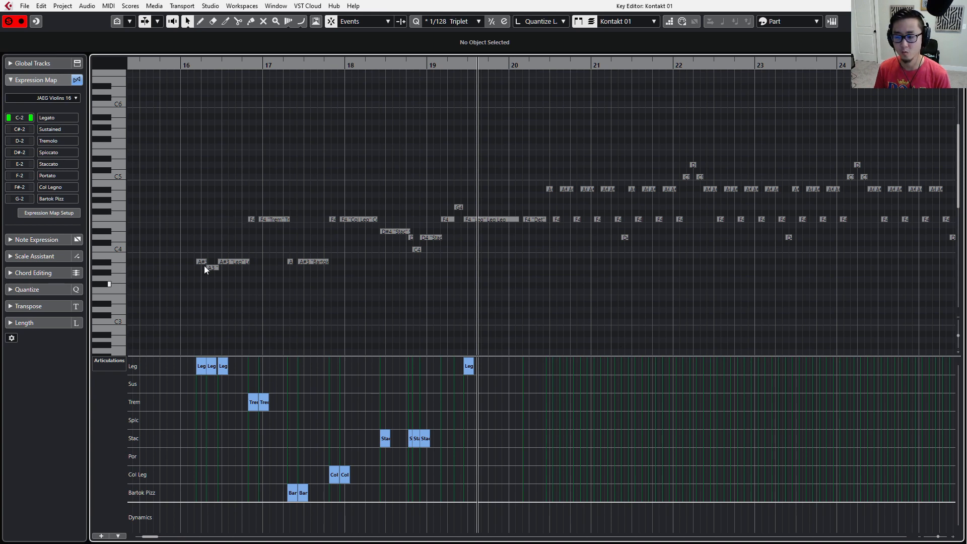
Select the notes from the last Leg note to the Bartok Pizz notes, check their articulation setting, and deselect them.
{"action": "left_click_drag", "start_coordinate": [177, 201], "coordinate": [237, 292]}
{"action": "left_click_drag", "start_coordinate": [249, 188], "coordinate": [323, 262]}
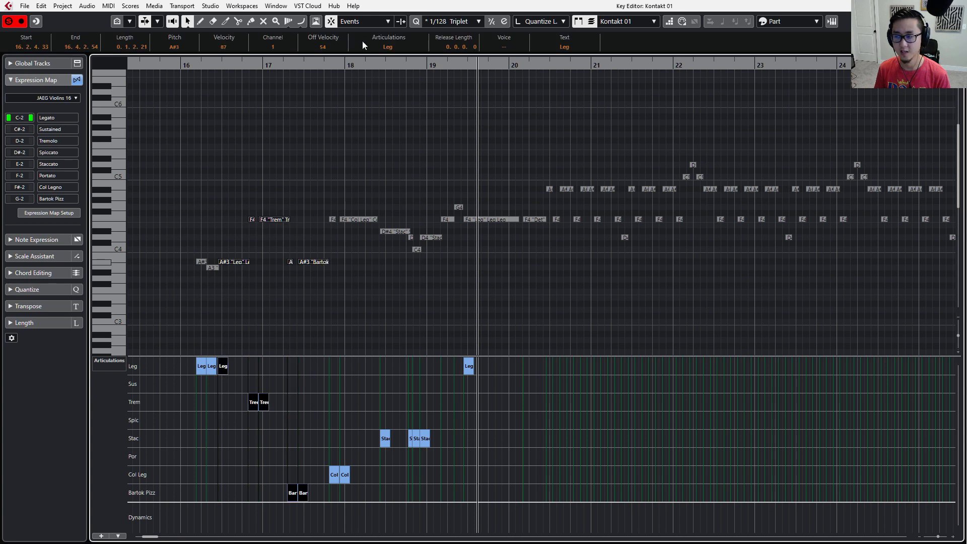
{"action": "left_click", "coordinate": [388, 47]}
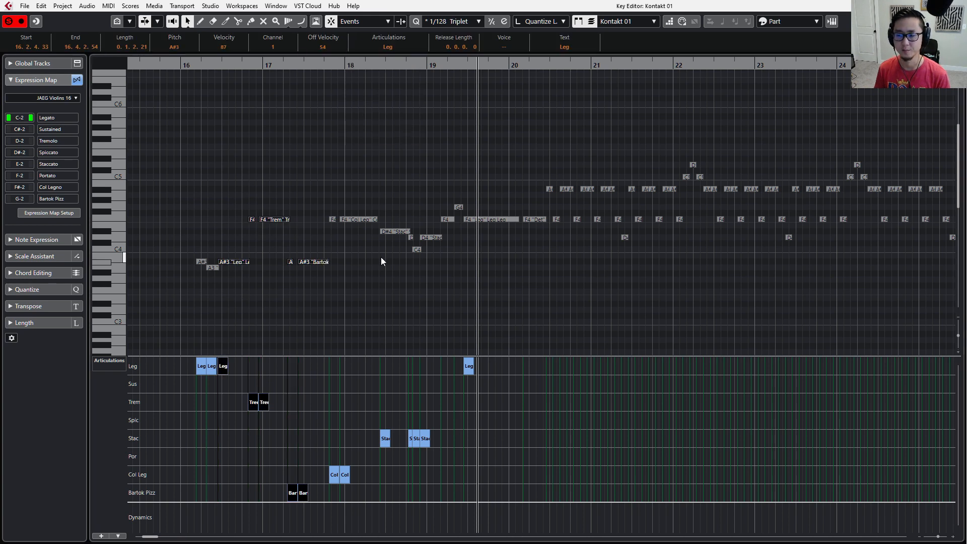
{"action": "left_click", "coordinate": [356, 296]}
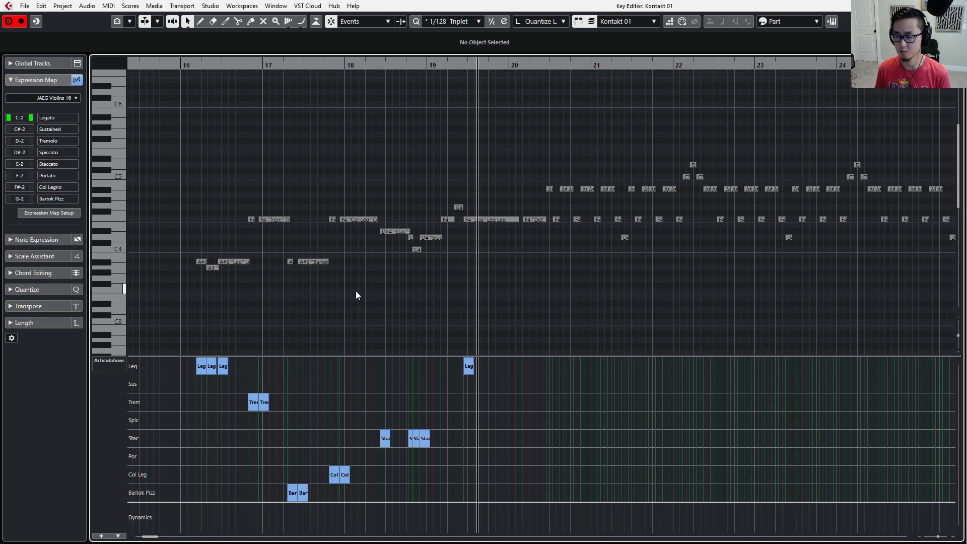
Rewind and play back the passage to check how the active articulation follows the notes.
{"action": "key", "text": "KP_Subtract"}
{"action": "key", "text": "KP_Subtract"}
{"action": "key", "text": "KP_Subtract"}
{"action": "key", "text": "space"}
{"action": "key", "text": "KP_Add"}
{"action": "key", "text": "KP_Add"}
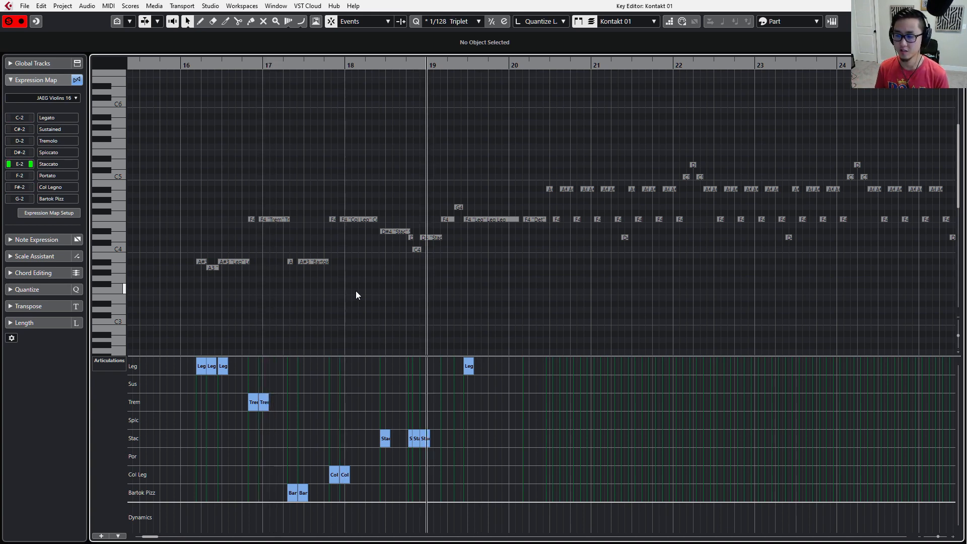
Rewind to the start of bar 17 and review the articulation choices for the two Trem F4 notes.
{"action": "key", "text": "KP_Subtract"}
{"action": "key", "text": "KP_Subtract"}
{"action": "key", "text": "KP_Subtract"}
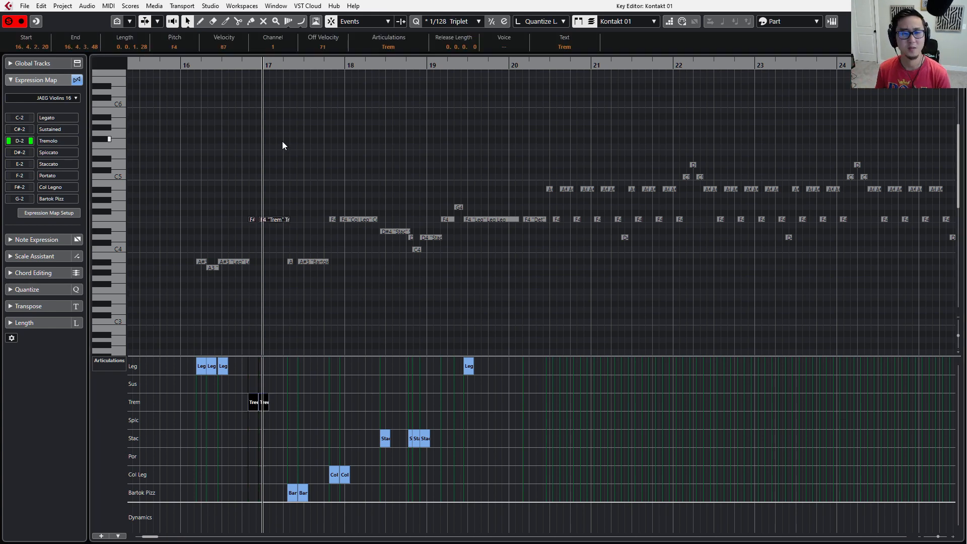
{"action": "left_click", "coordinate": [398, 48]}
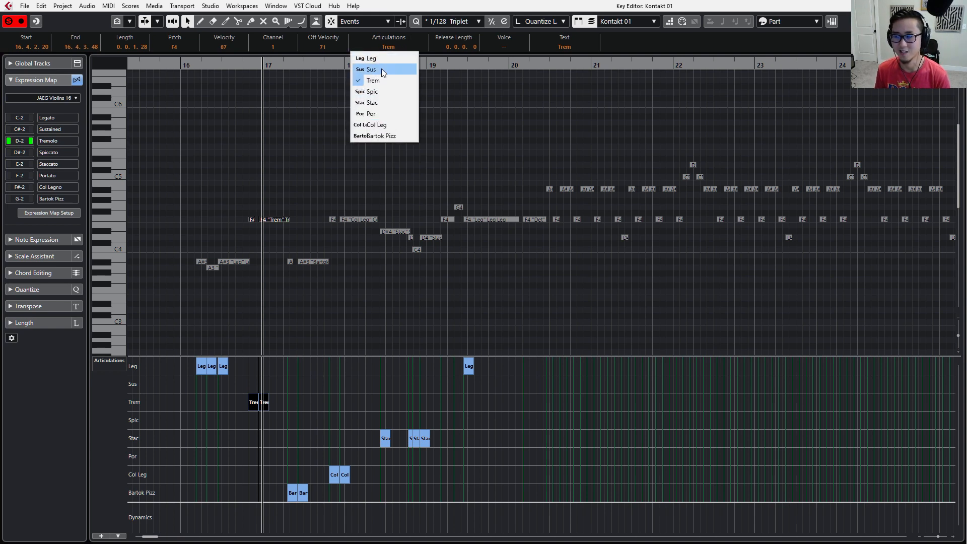
{"action": "left_click", "coordinate": [444, 135]}
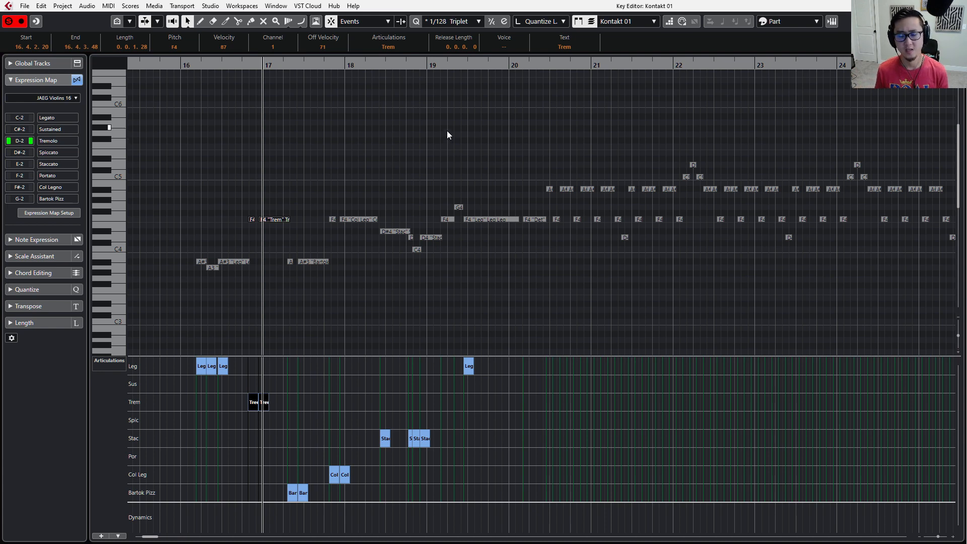
Open the expression map setup, add four blank expression maps below JAEG Violins 16, and remove them again.
{"action": "left_click", "coordinate": [72, 215]}
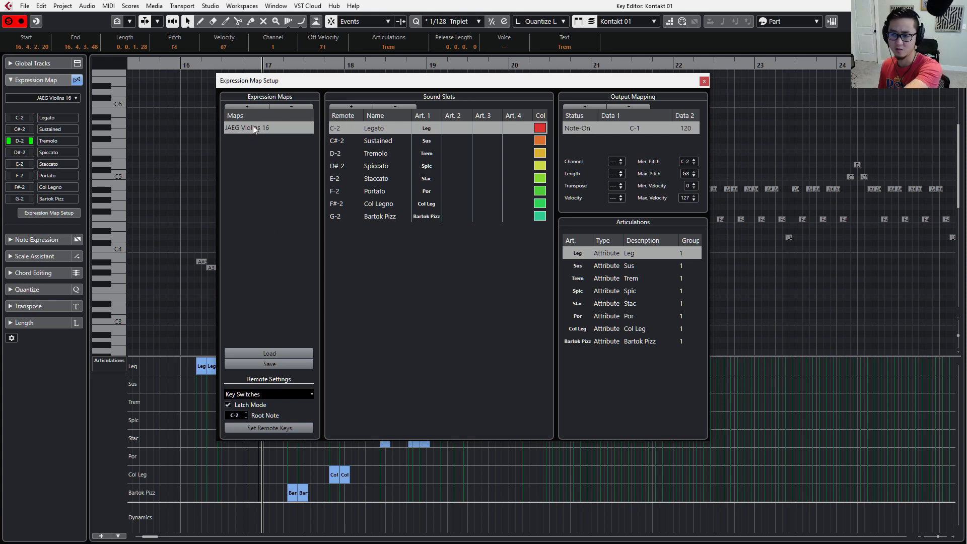
{"action": "left_click", "coordinate": [255, 106]}
{"action": "left_click", "coordinate": [255, 105]}
{"action": "left_click", "coordinate": [255, 106]}
{"action": "left_click", "coordinate": [255, 106]}
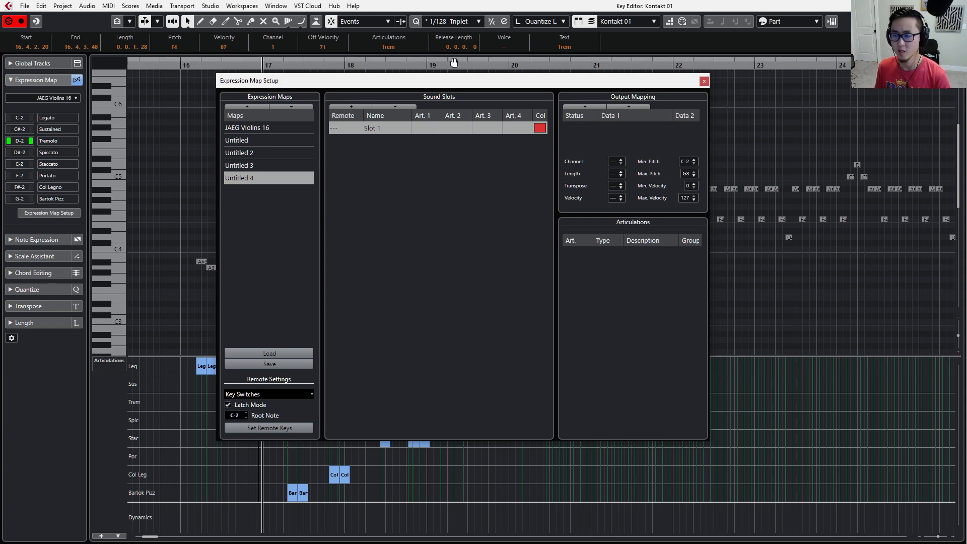
{"action": "left_click", "coordinate": [290, 108]}
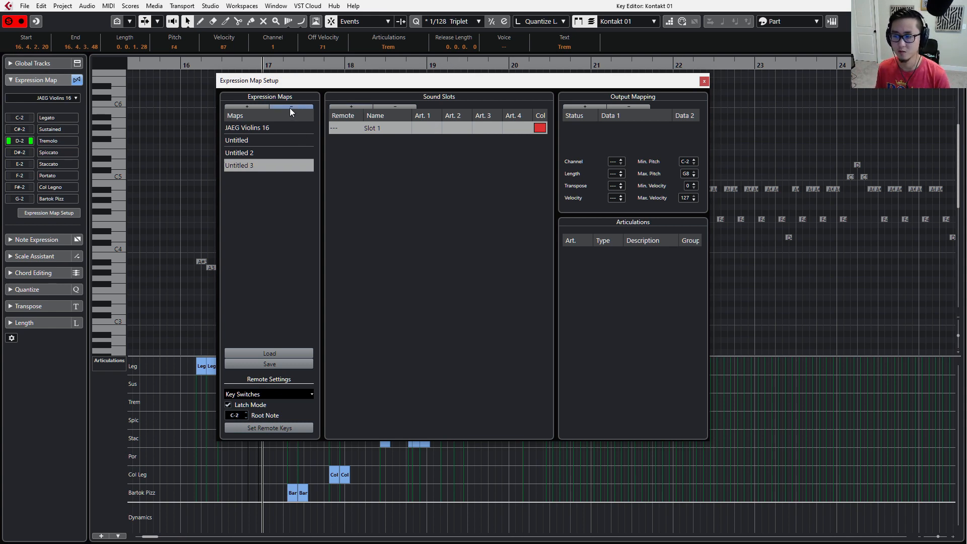
{"action": "left_click", "coordinate": [290, 109]}
{"action": "left_click", "coordinate": [291, 108]}
{"action": "left_click", "coordinate": [290, 108]}
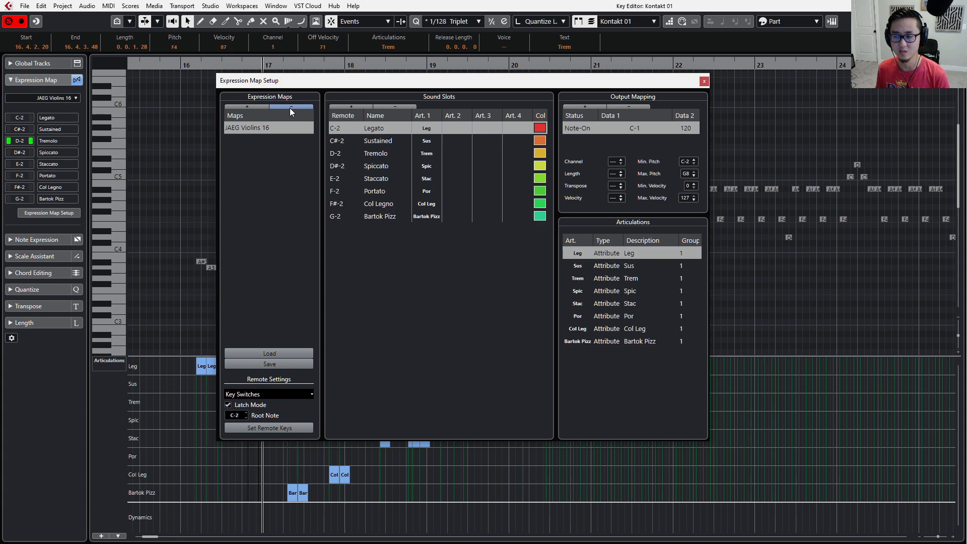
Start saving the JAEG Violins 16 map, browse the VST Expression Maps folders, and cancel the save.
{"action": "left_click", "coordinate": [270, 364]}
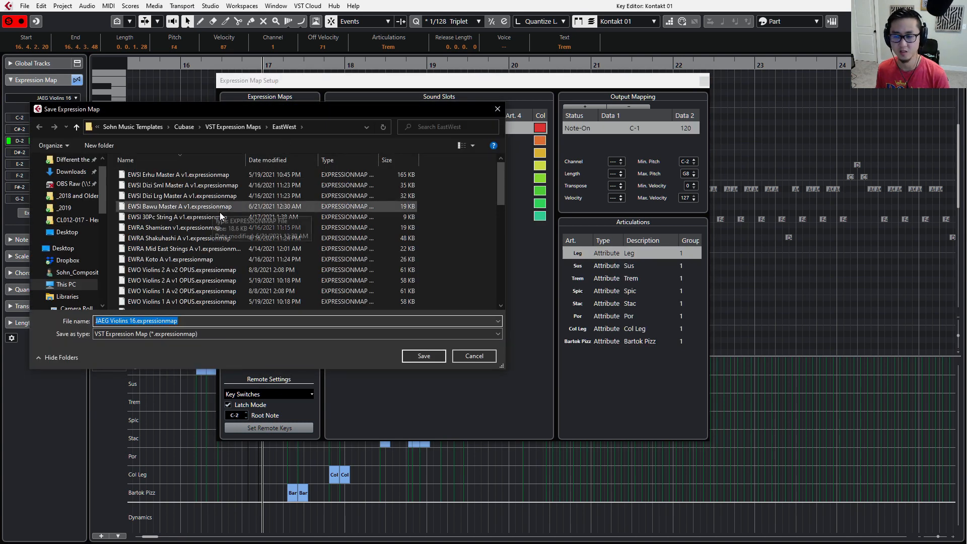
{"action": "scroll", "coordinate": [400, 228], "scroll_direction": "down", "scroll_amount": 10}
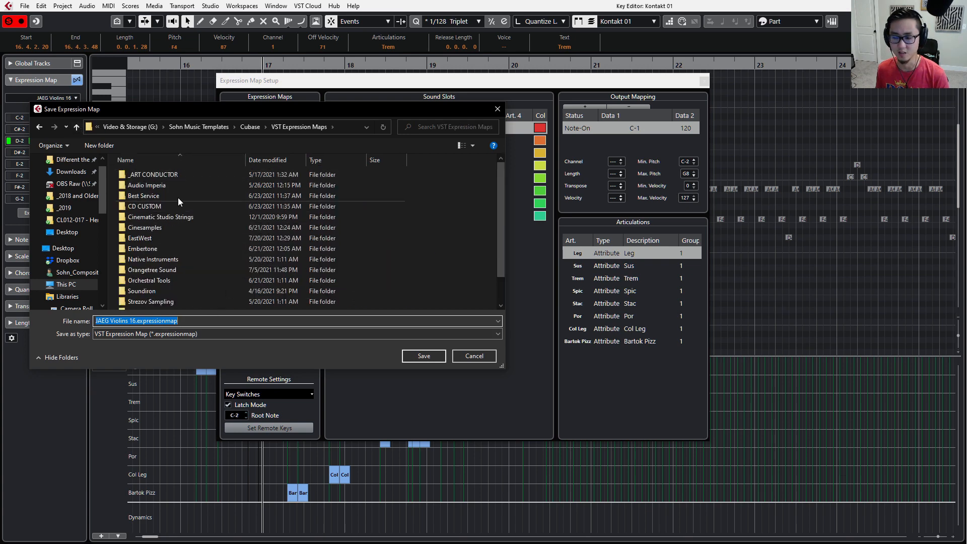
{"action": "left_click", "coordinate": [479, 362]}
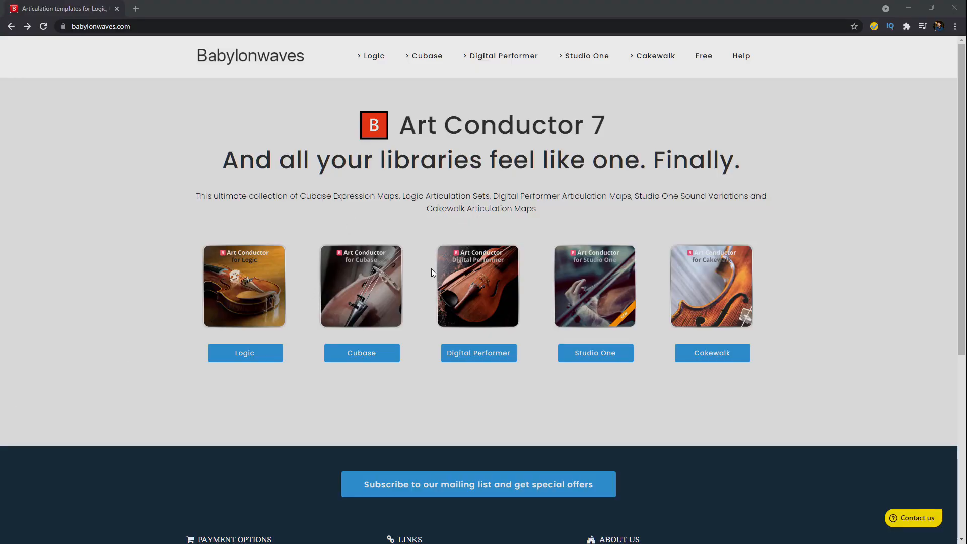
Open the Cubase expression maps page on the Babylonwaves website and look through the Art Conductor product details.
{"action": "left_click", "coordinate": [367, 351]}
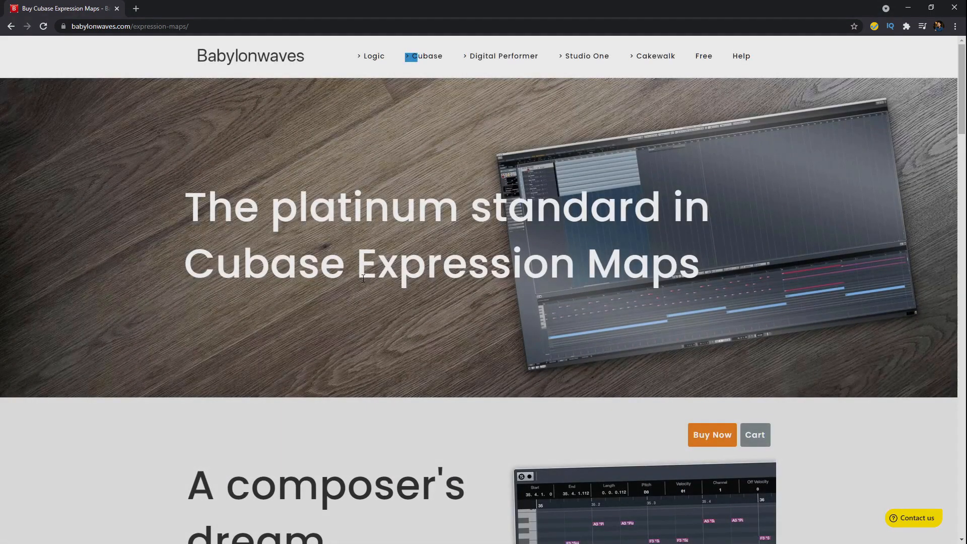
{"action": "scroll", "coordinate": [513, 291], "scroll_direction": "down", "scroll_amount": 20}
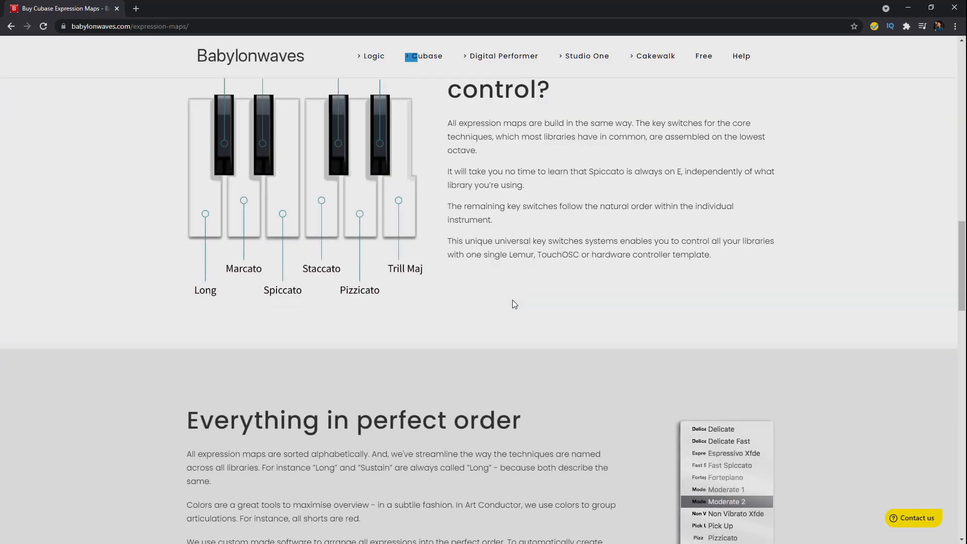
{"action": "scroll", "coordinate": [512, 300], "scroll_direction": "down", "scroll_amount": 20}
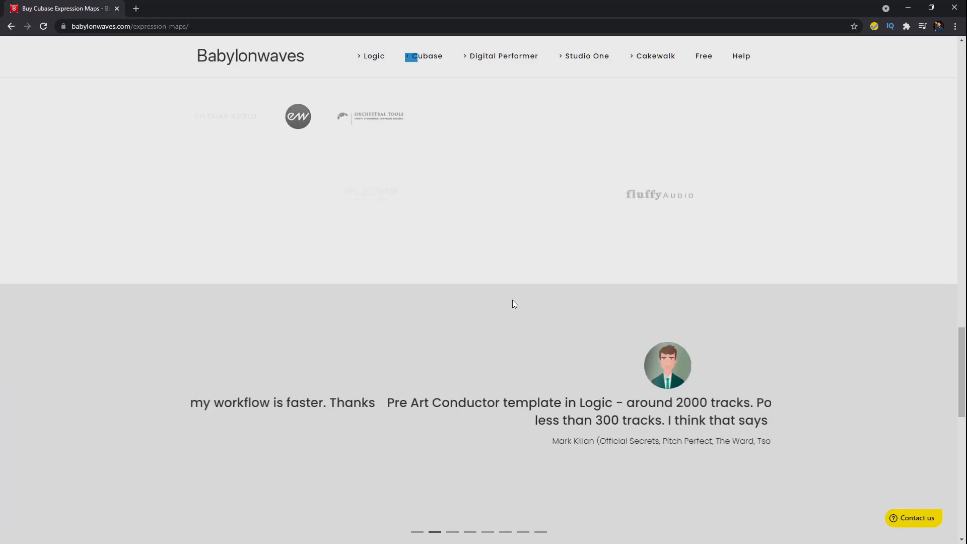
{"action": "scroll", "coordinate": [533, 315], "scroll_direction": "up", "scroll_amount": 8}
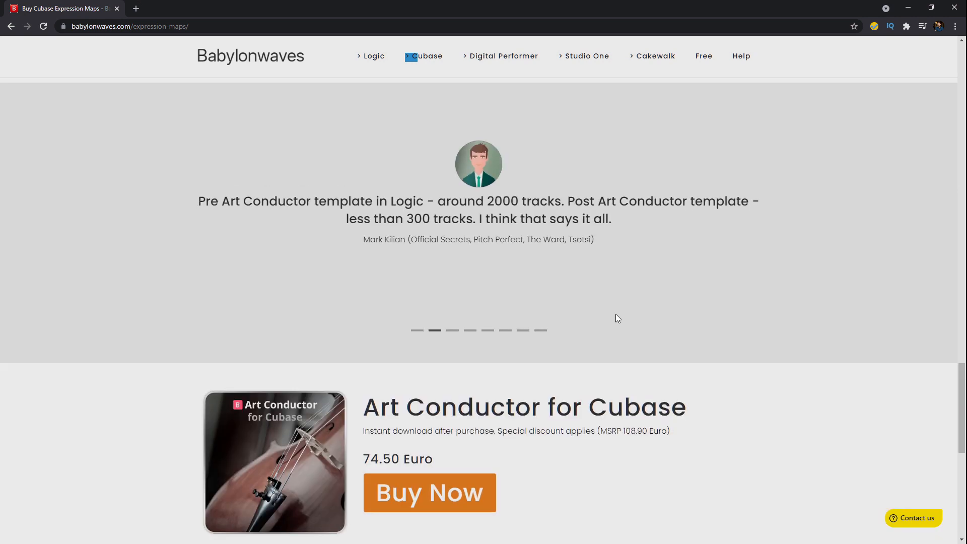